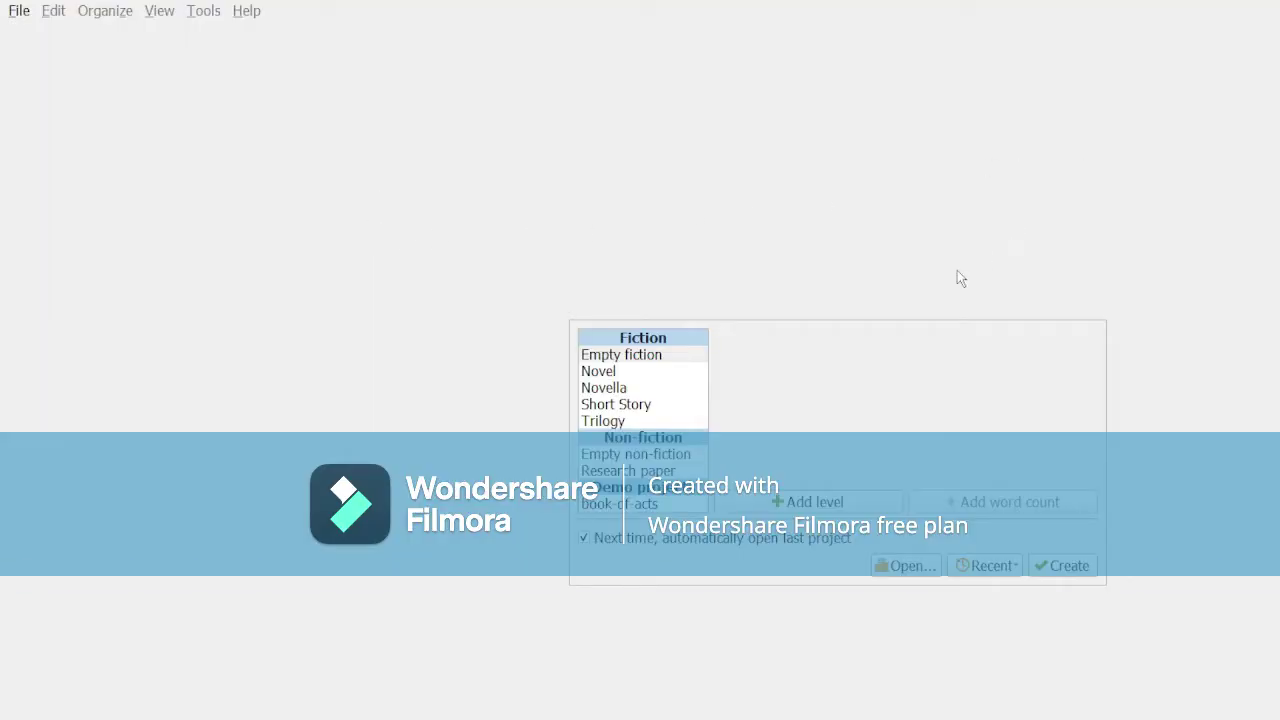
Create a new project from the Empty fiction template
left_click(648, 358)
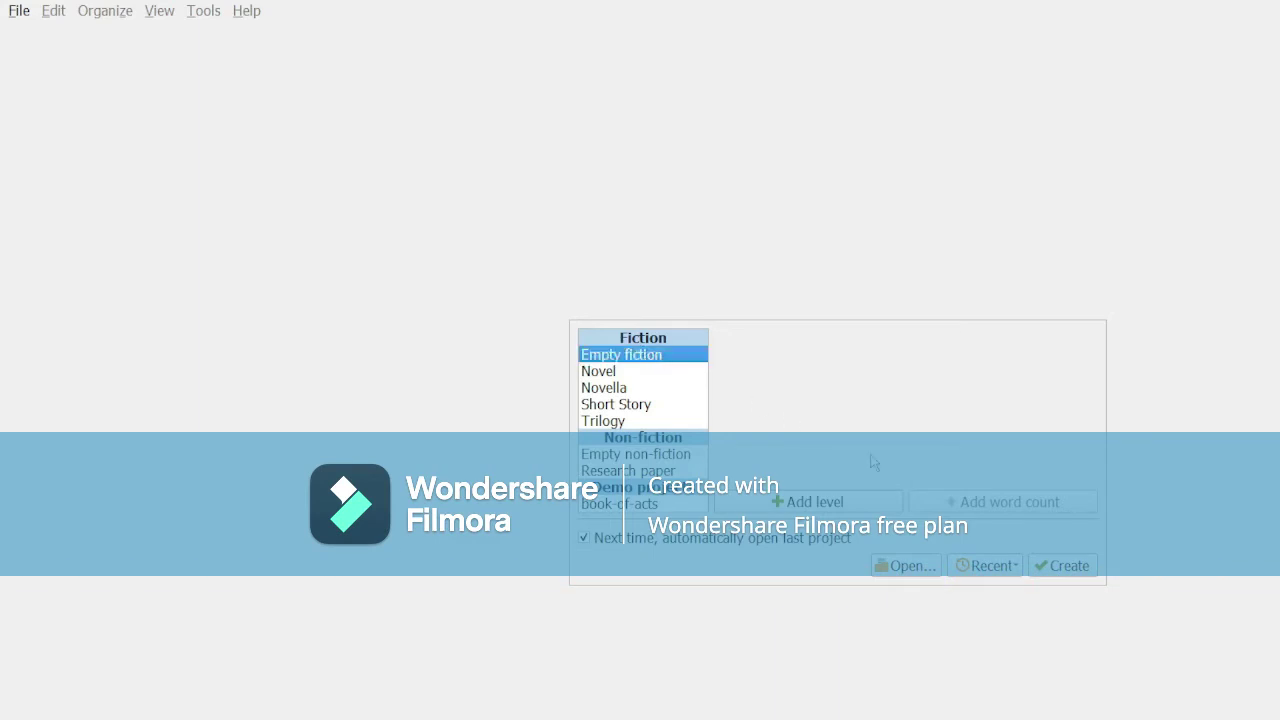
left_click(1063, 566)
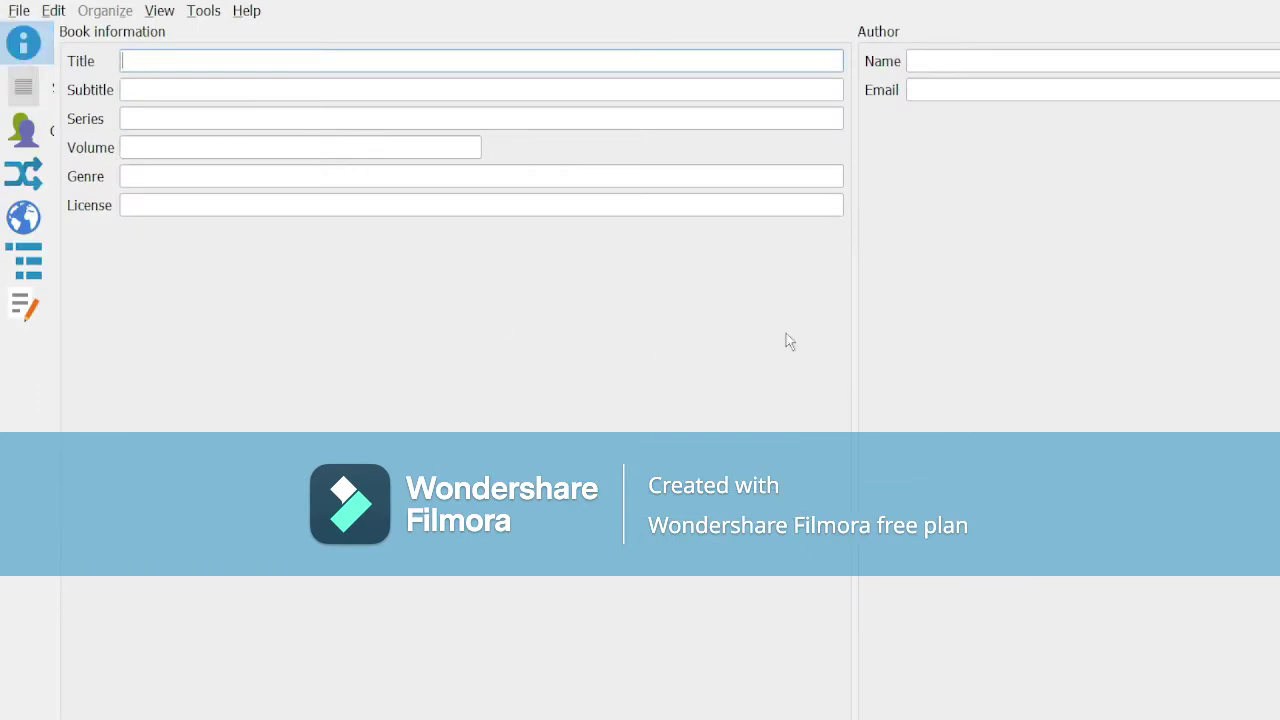
View the project's Summary page, then its Characters page
left_click(24, 88)
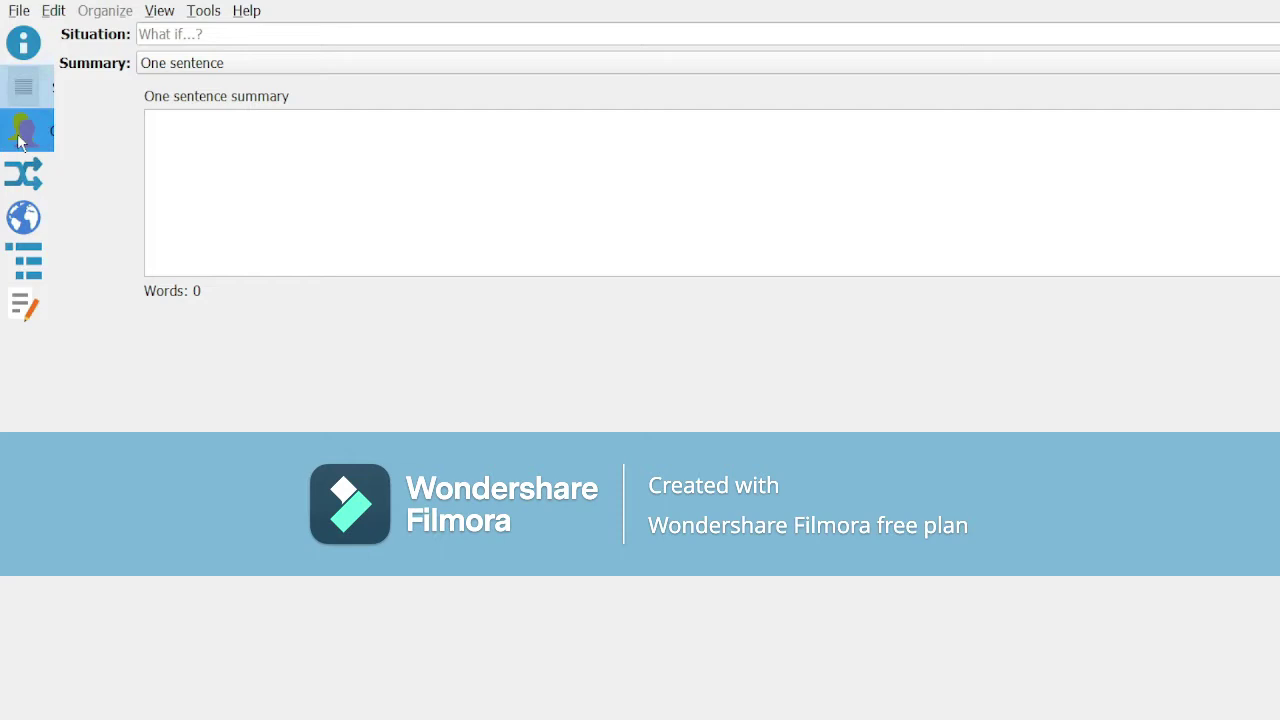
left_click(21, 141)
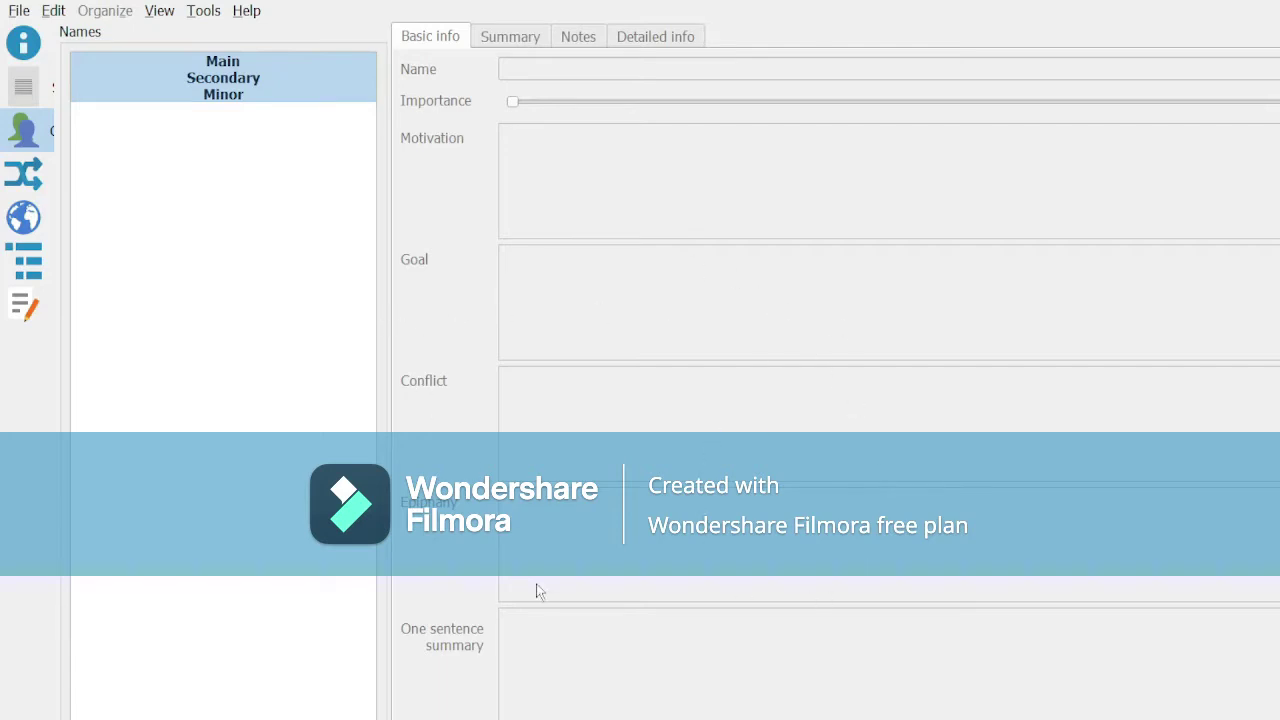
View the Plots page, then the World page
left_click(26, 178)
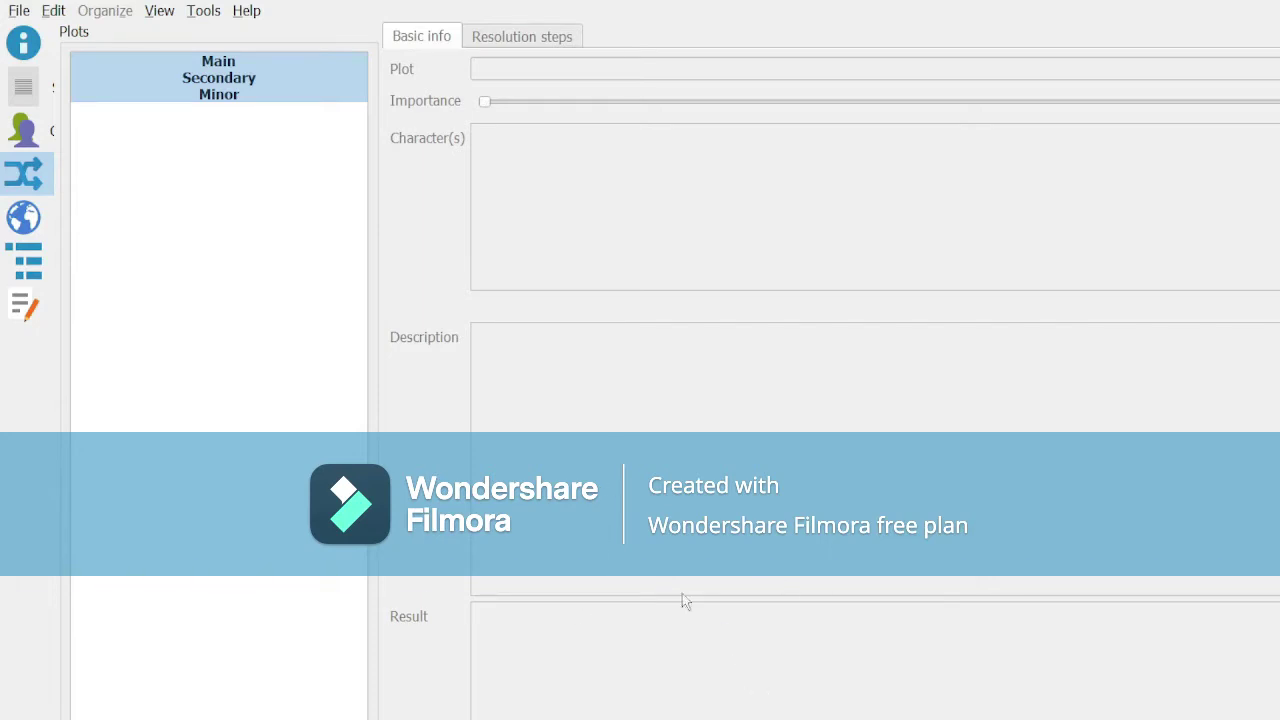
left_click(25, 228)
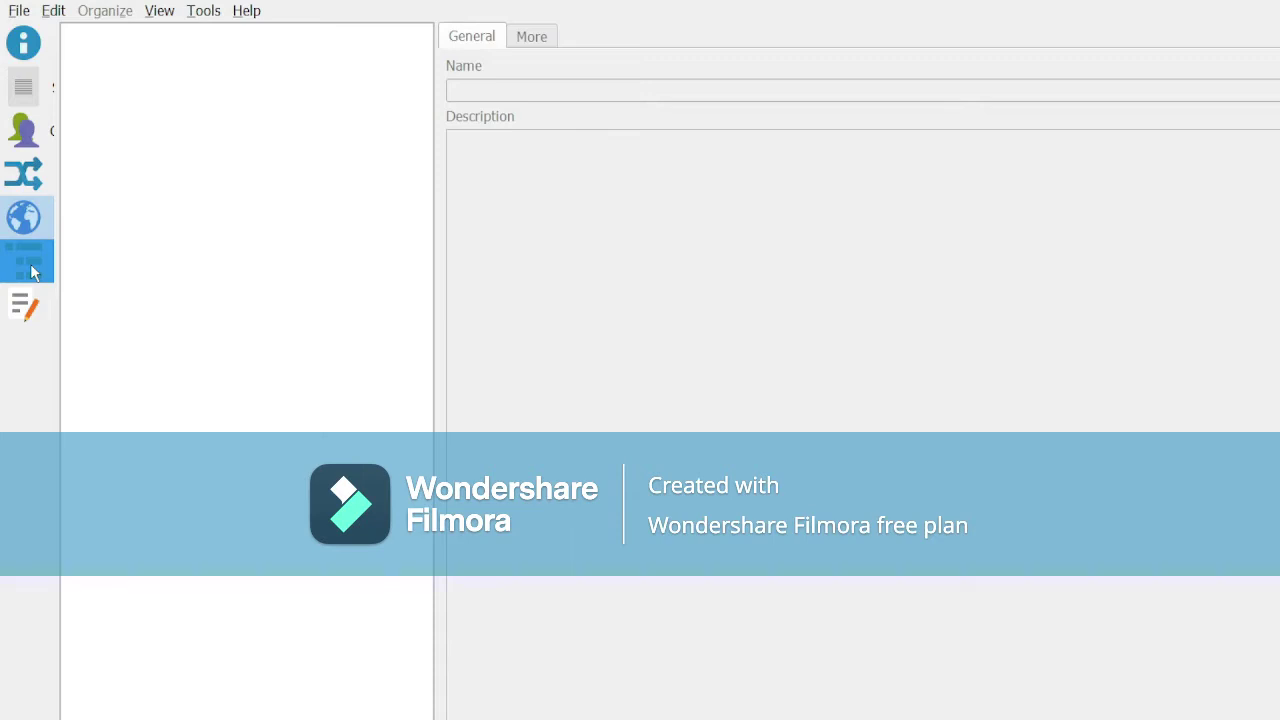
In the Editor view, rename the New folder to 'Matthew'
left_click(22, 314)
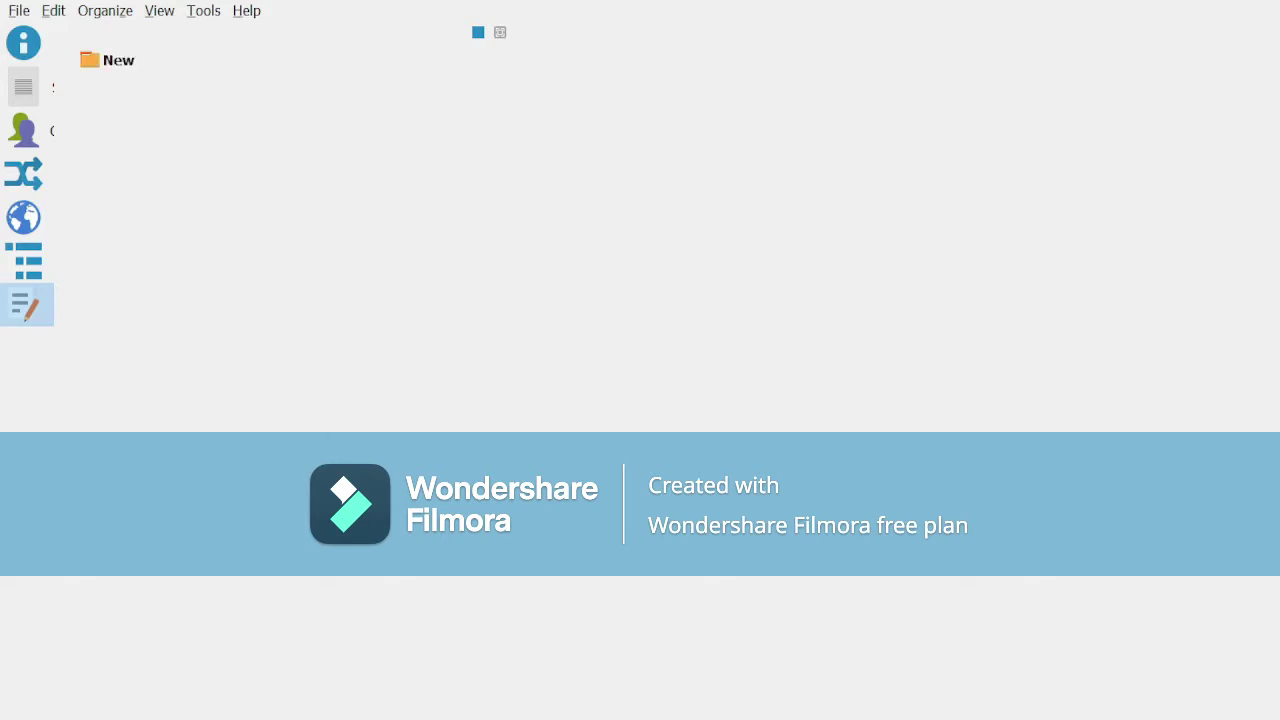
left_click(120, 62)
key("F2")
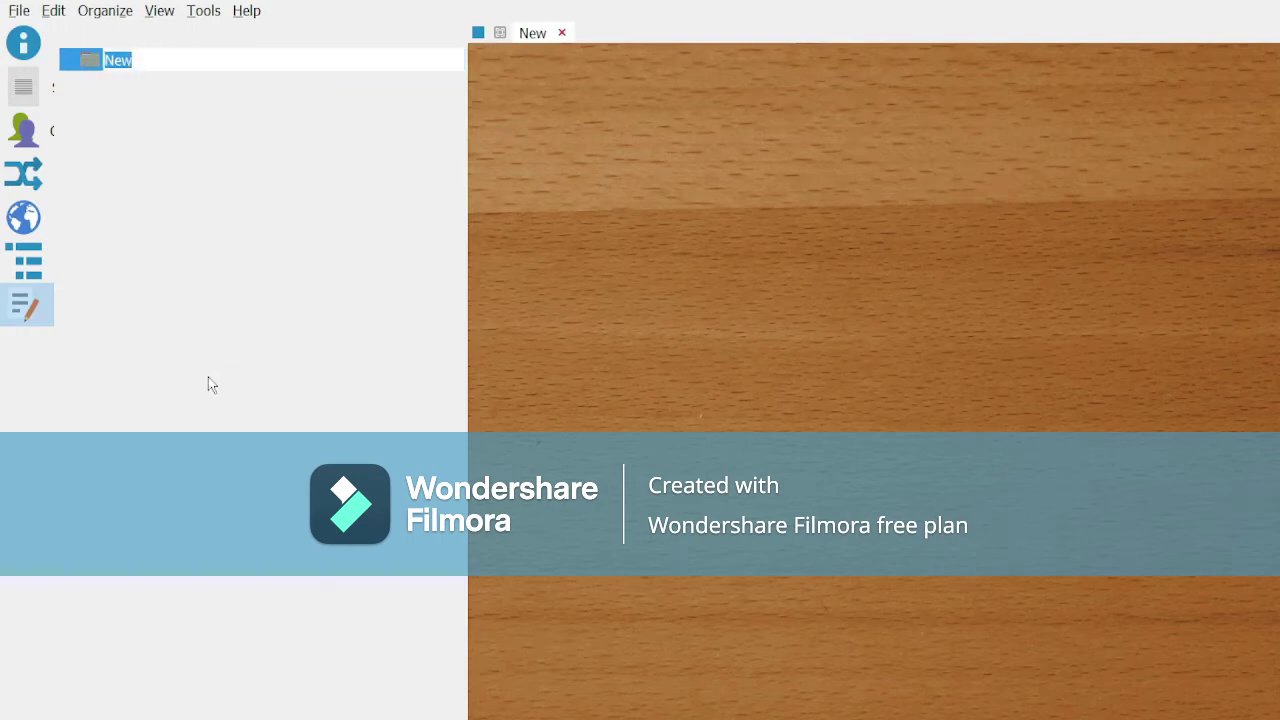
type("Matthew")
key("Return")
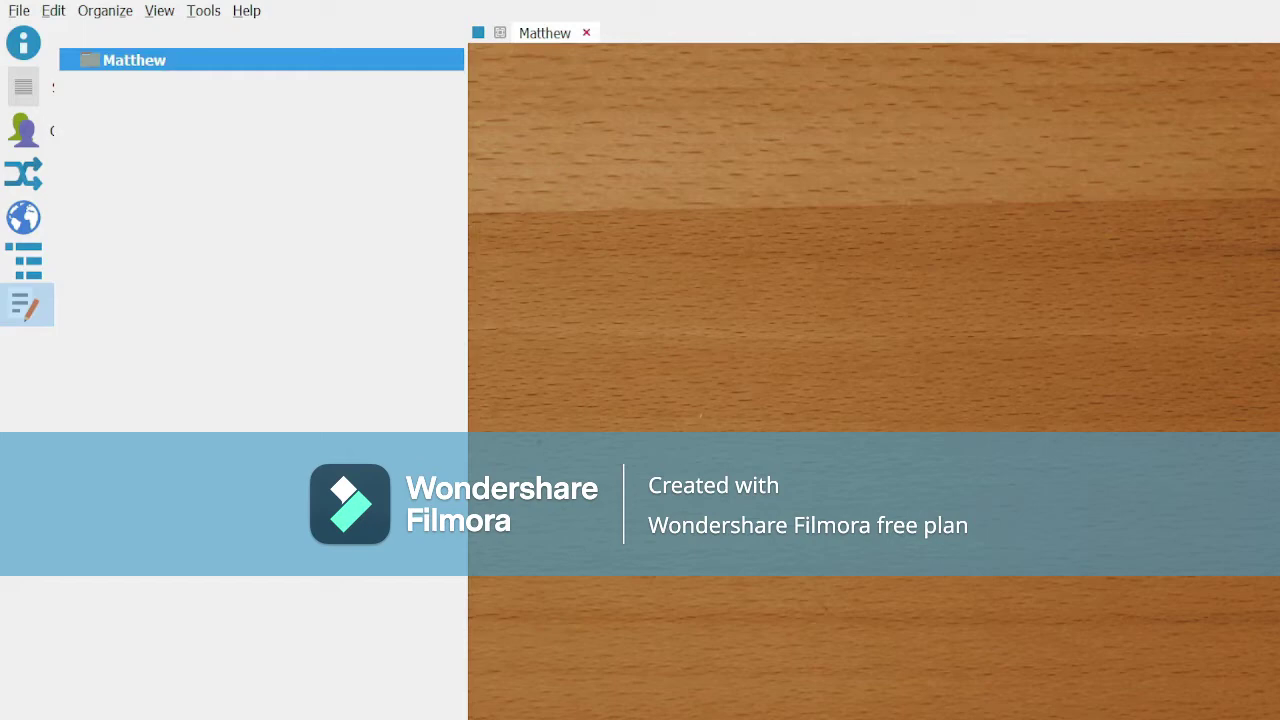
Add a new text item inside Matthew and open it for editing
key("ctrl+n")
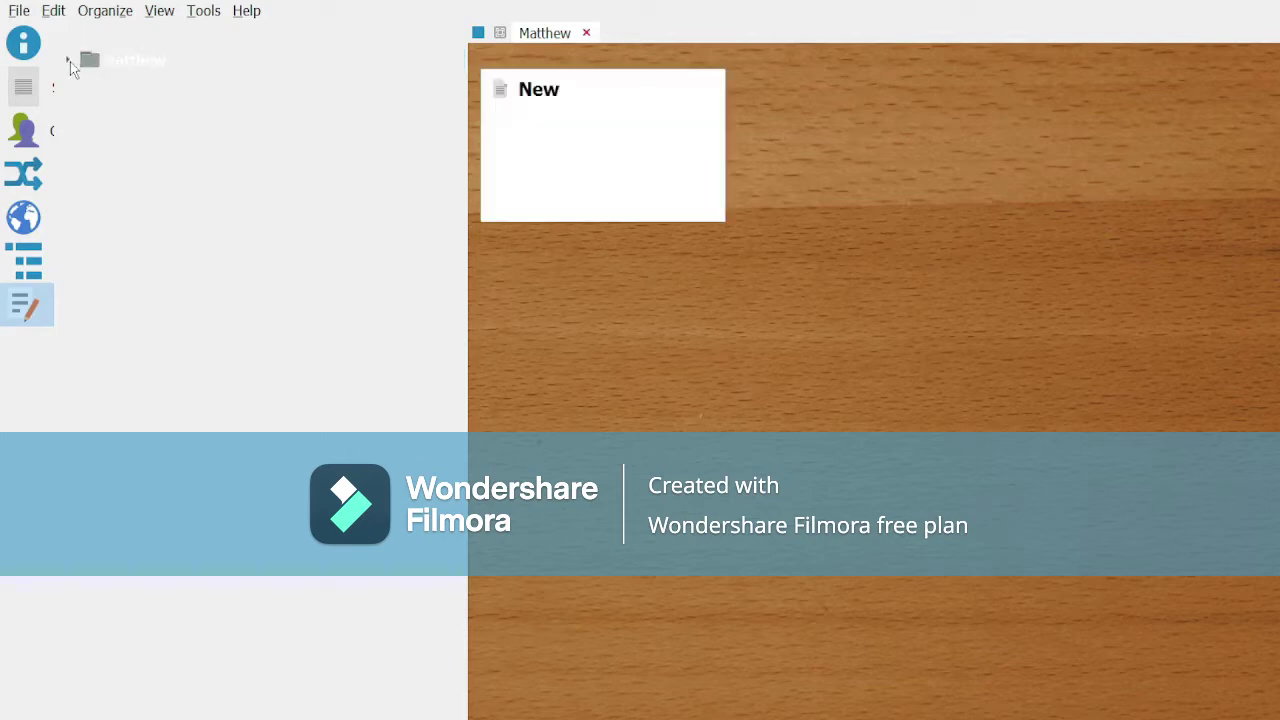
left_click(66, 60)
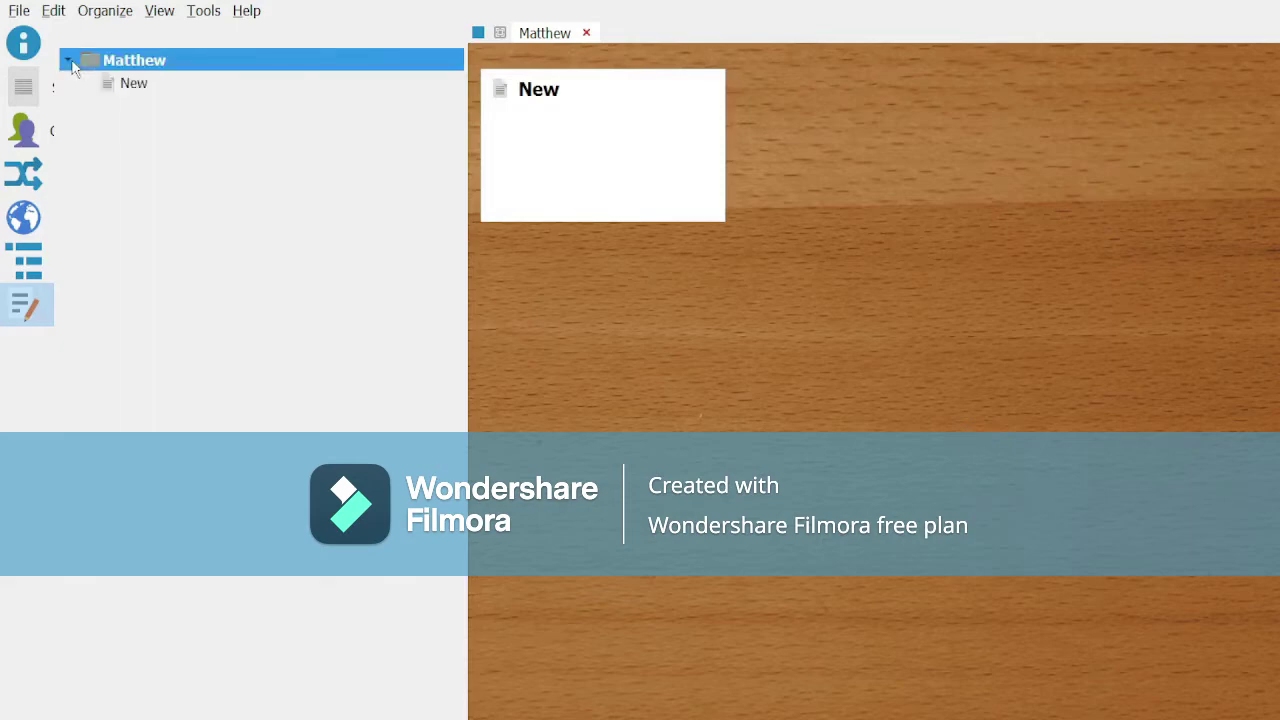
left_click(134, 84)
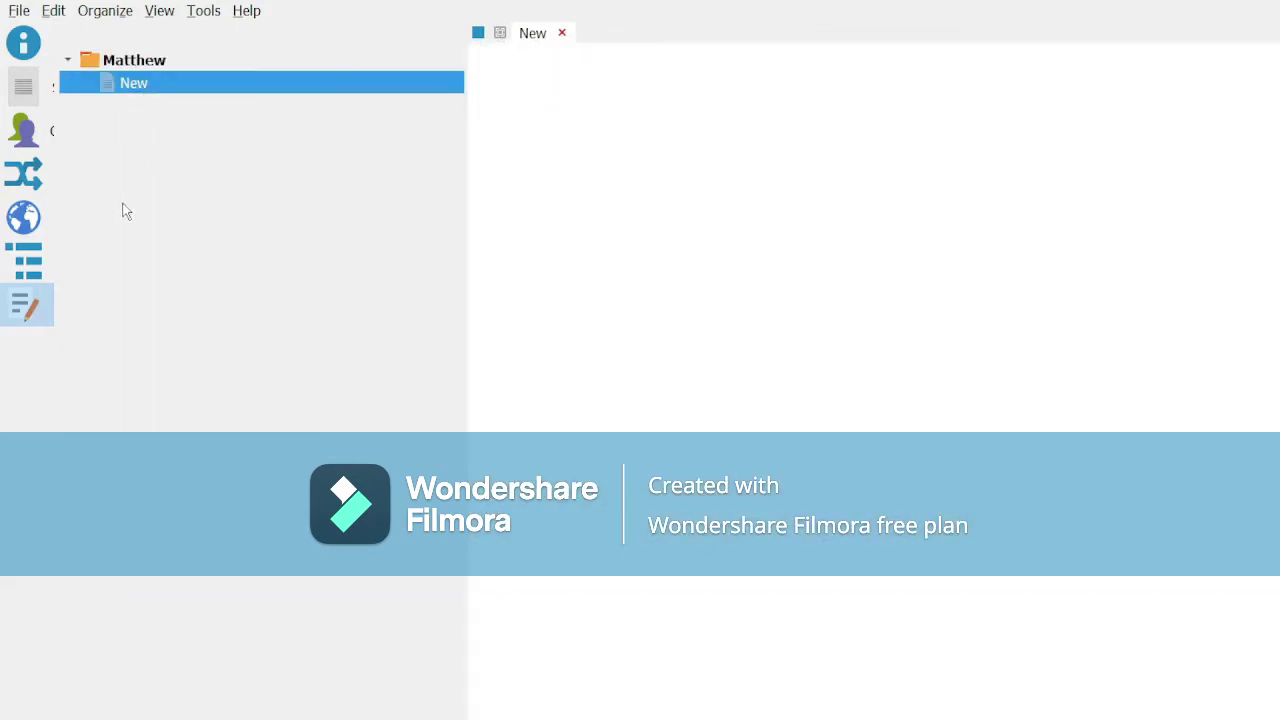
Rename the new text item to 'Original Source'
key("F2")
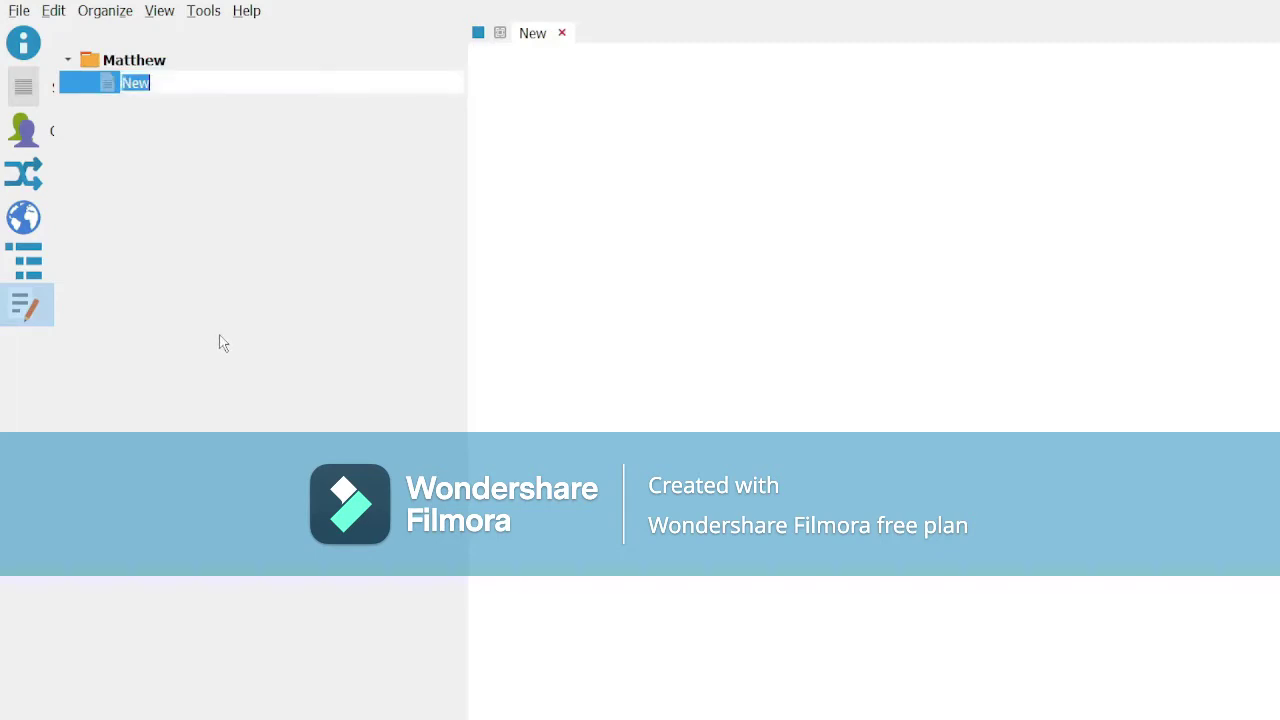
type("Original Source")
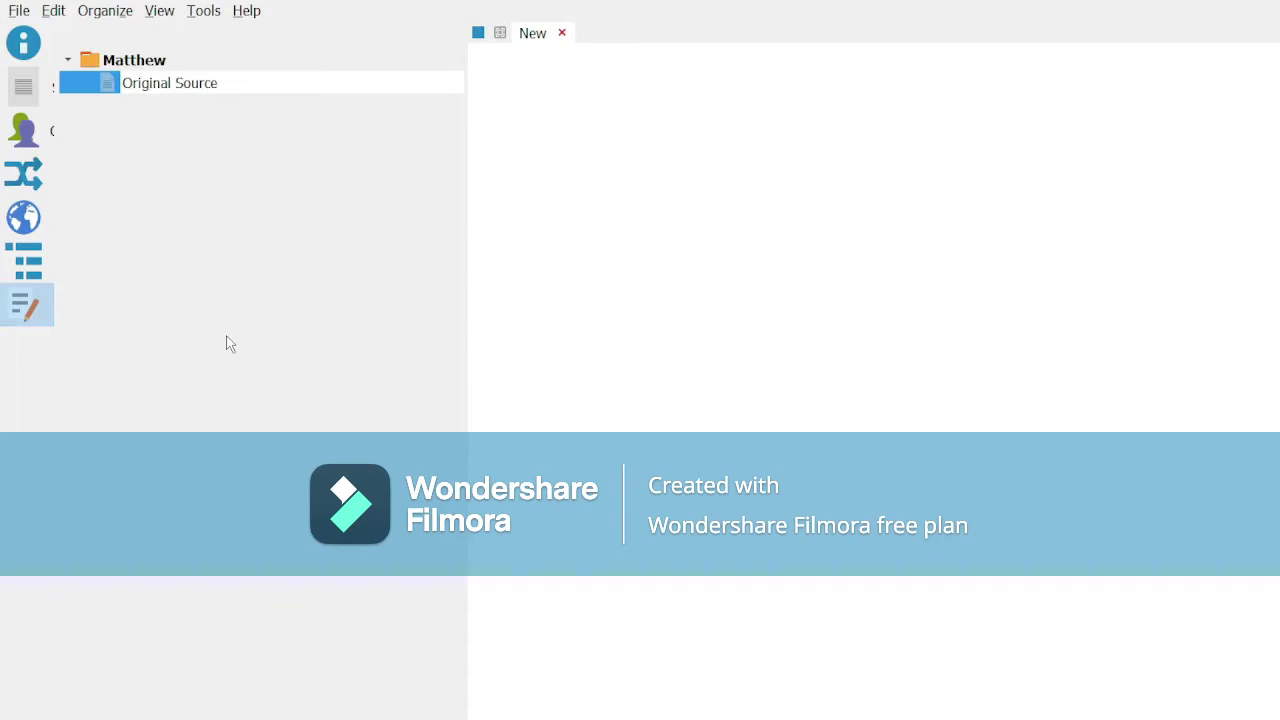
key("Return")
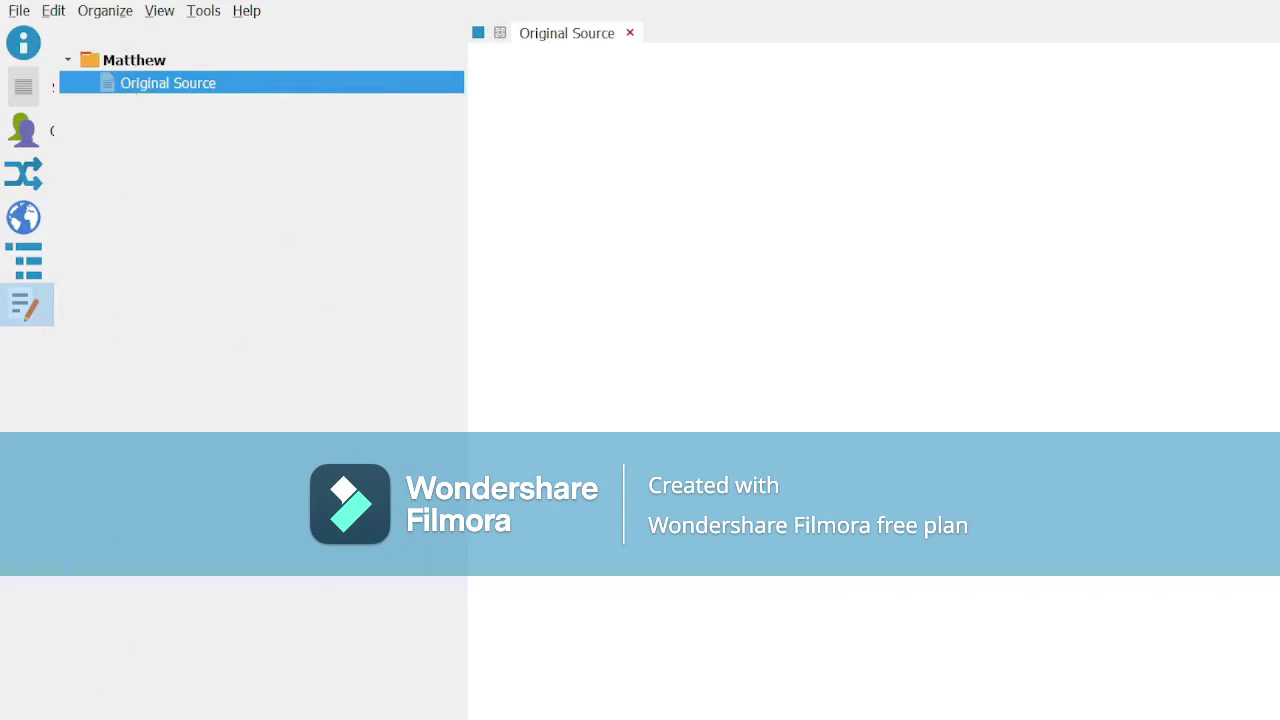
Add a second text item named 'Modified' and put the caret in its empty editor
key("ctrl+n")
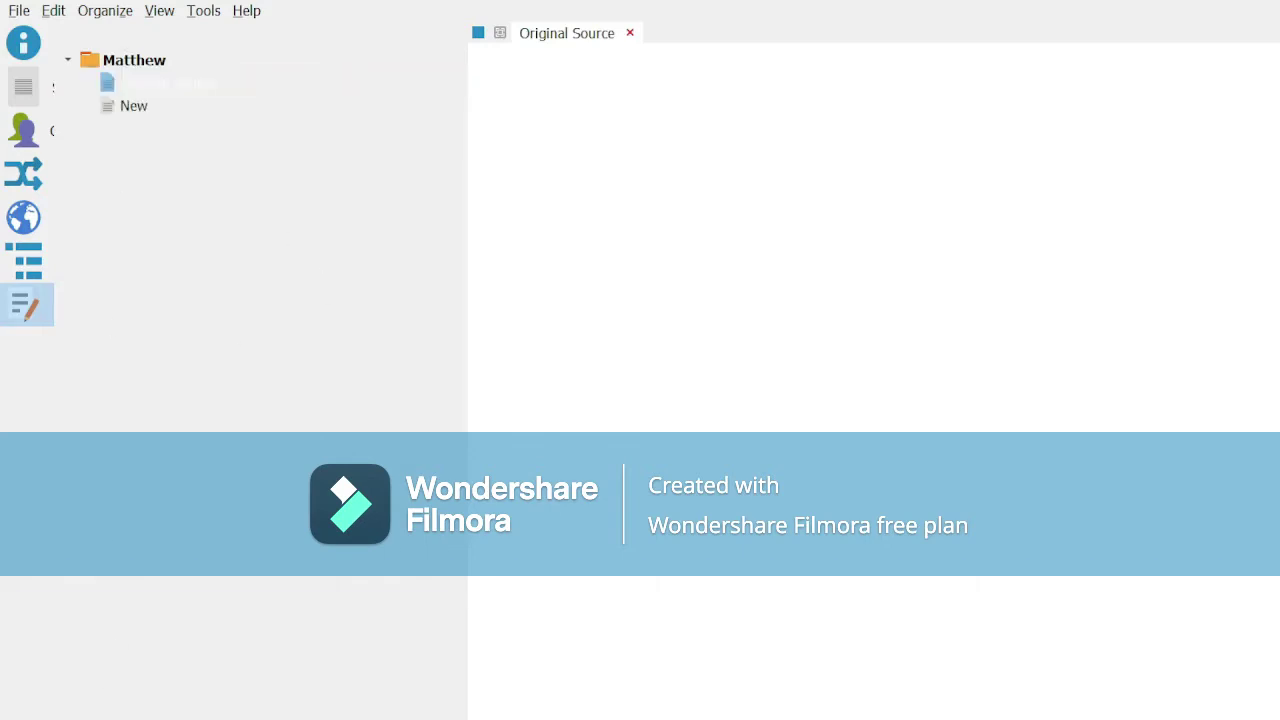
left_click(134, 107)
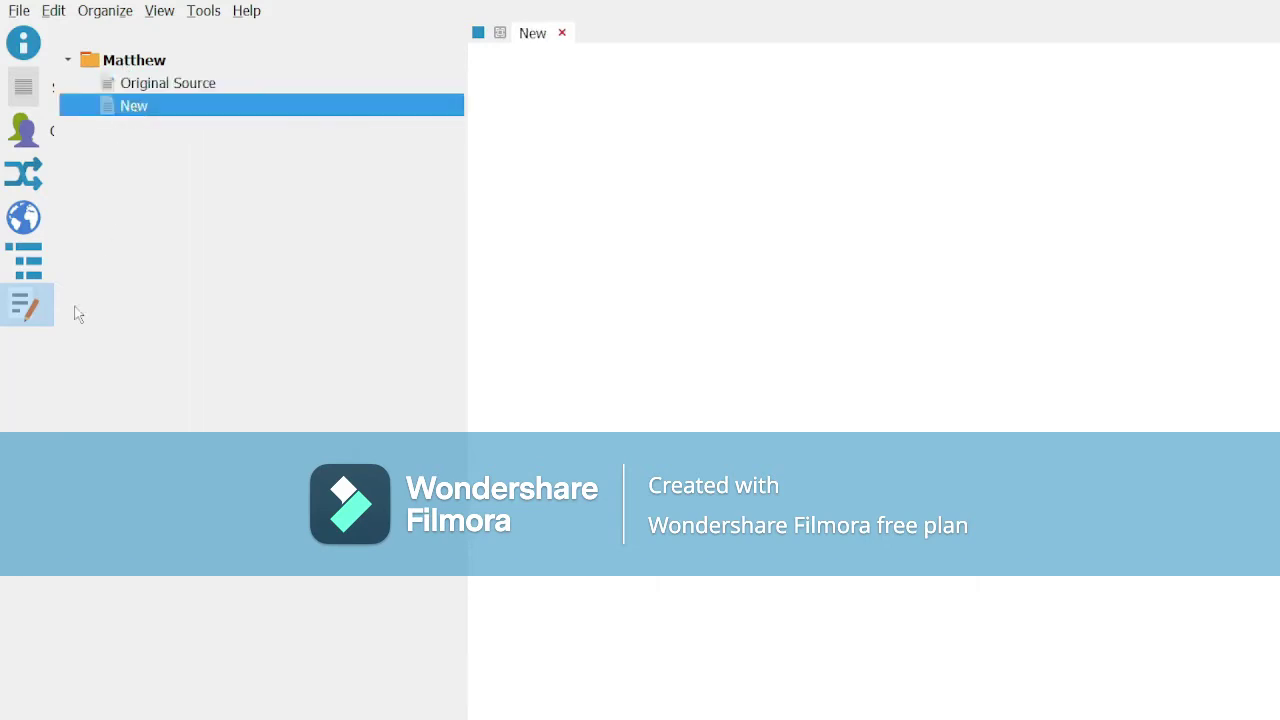
key("F2")
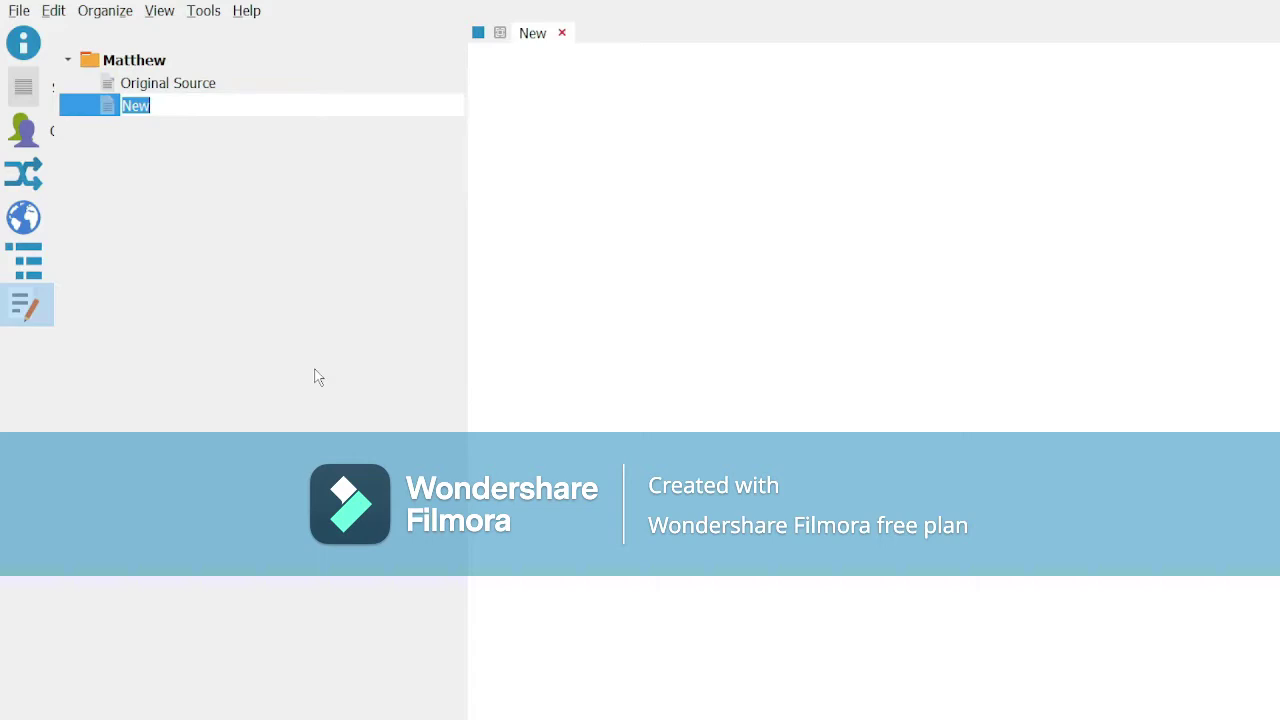
type("Modified")
key("Return")
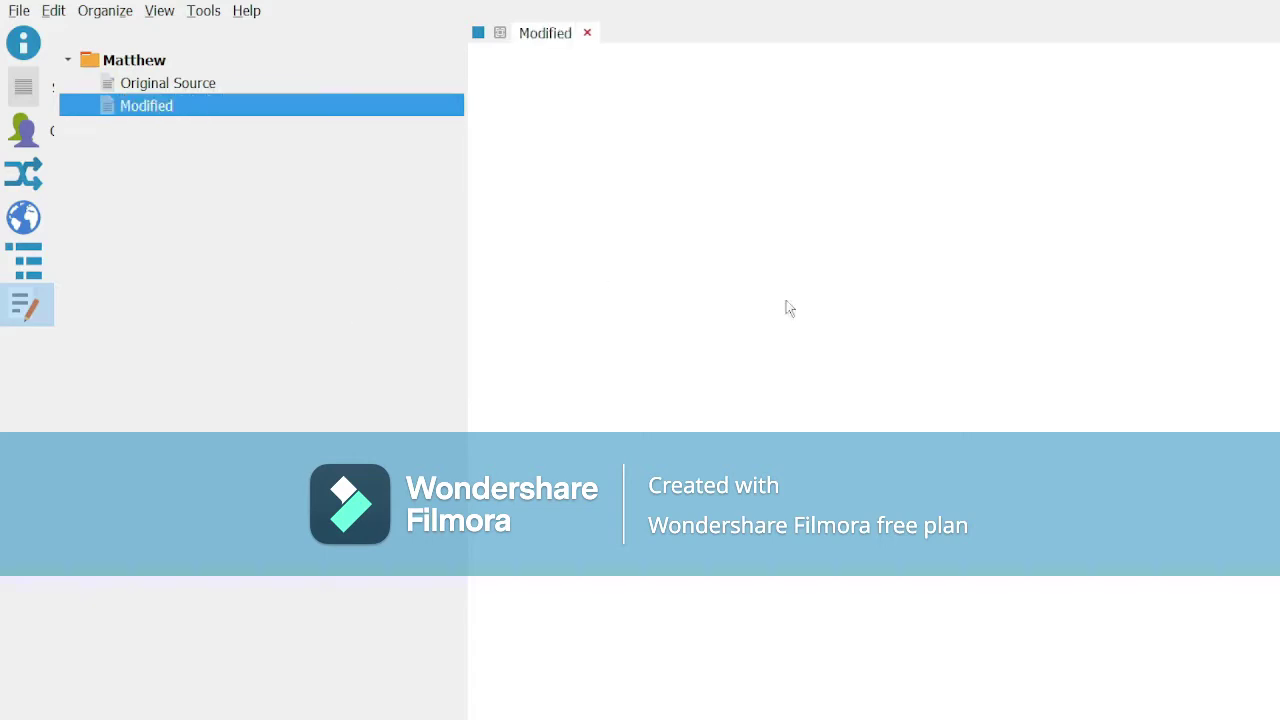
left_click(1041, 291)
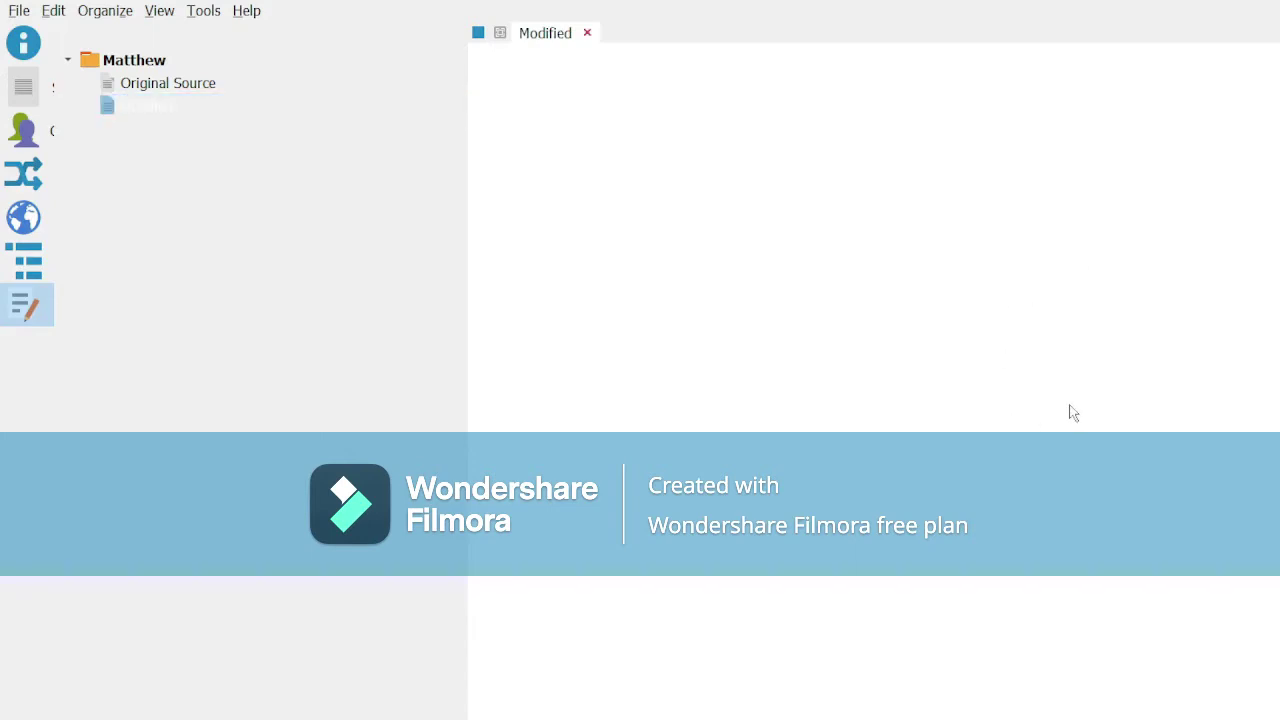
Paste the Matthew passage into both Modified and Original Source, then widen the editor
key("ctrl+v")
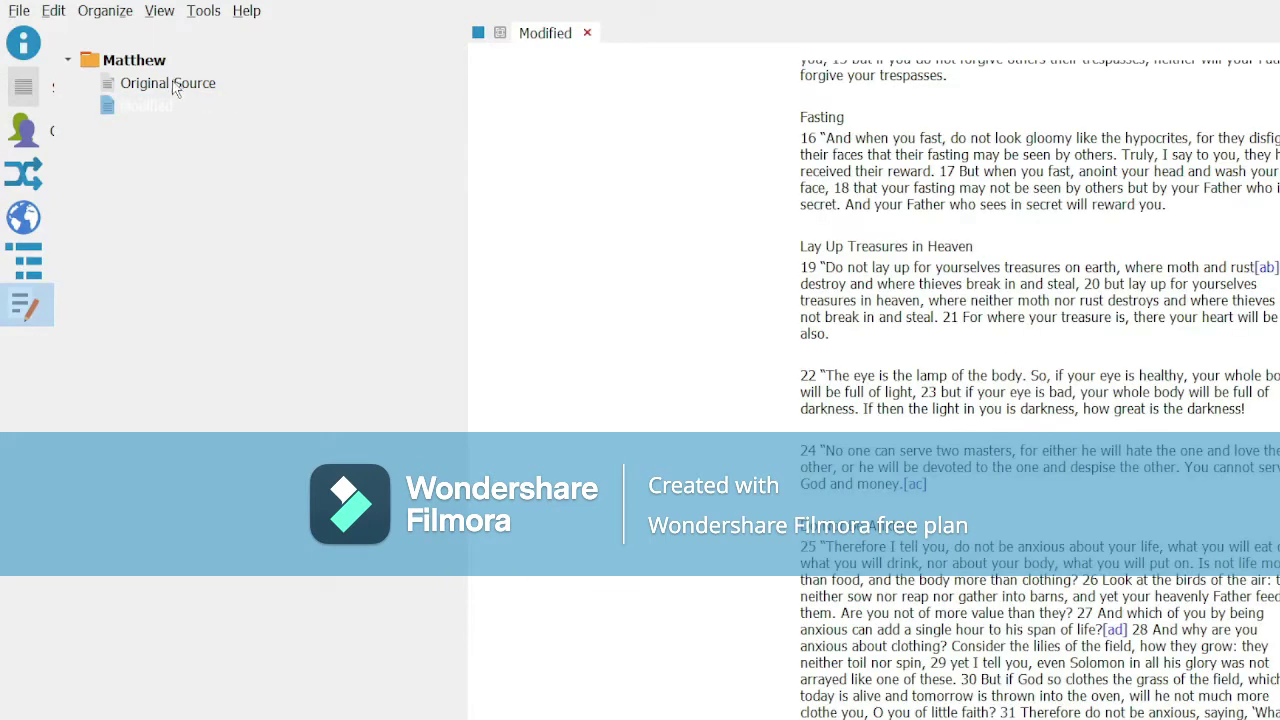
left_click(172, 87)
left_click(1011, 247)
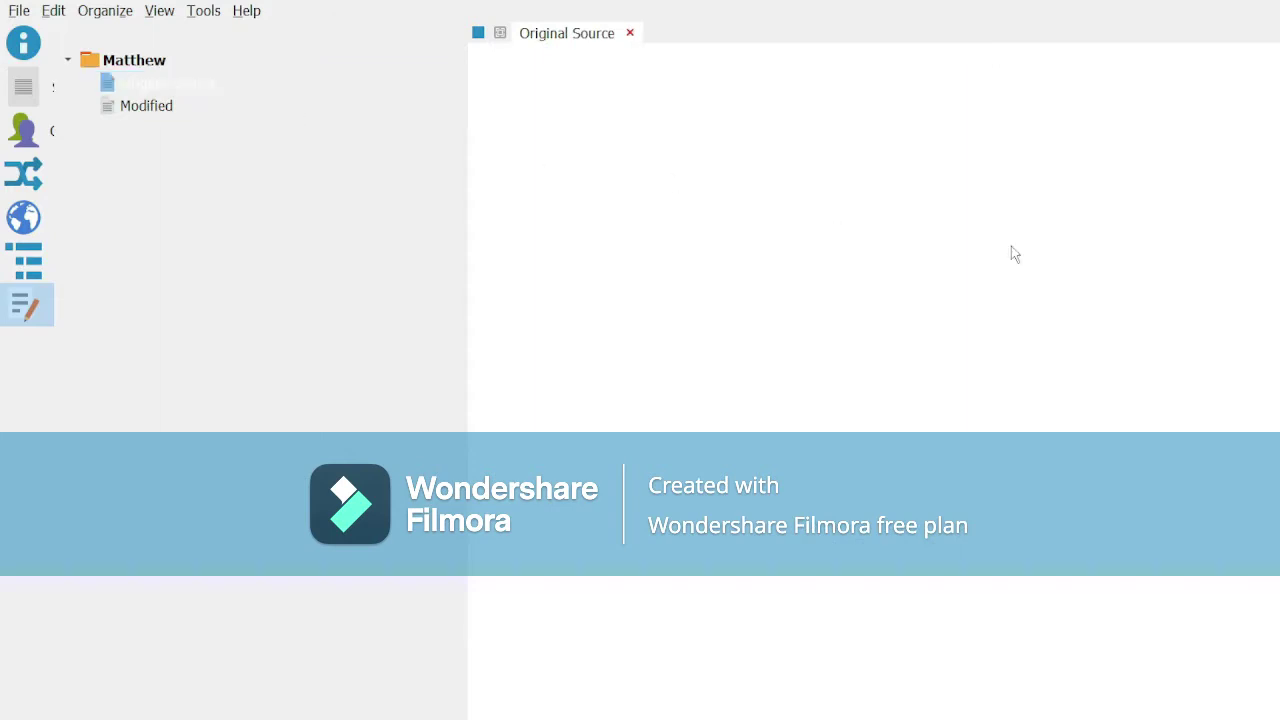
key("ctrl+v")
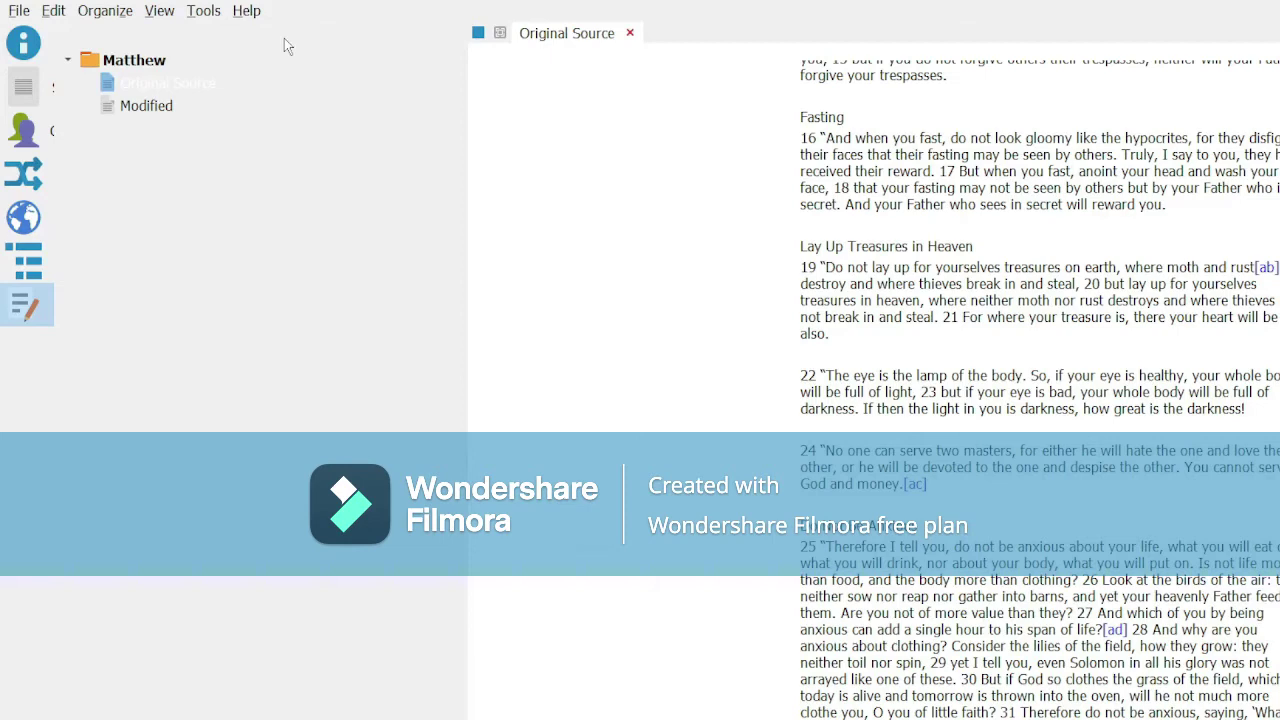
left_click_drag(466, 270, 231, 270)
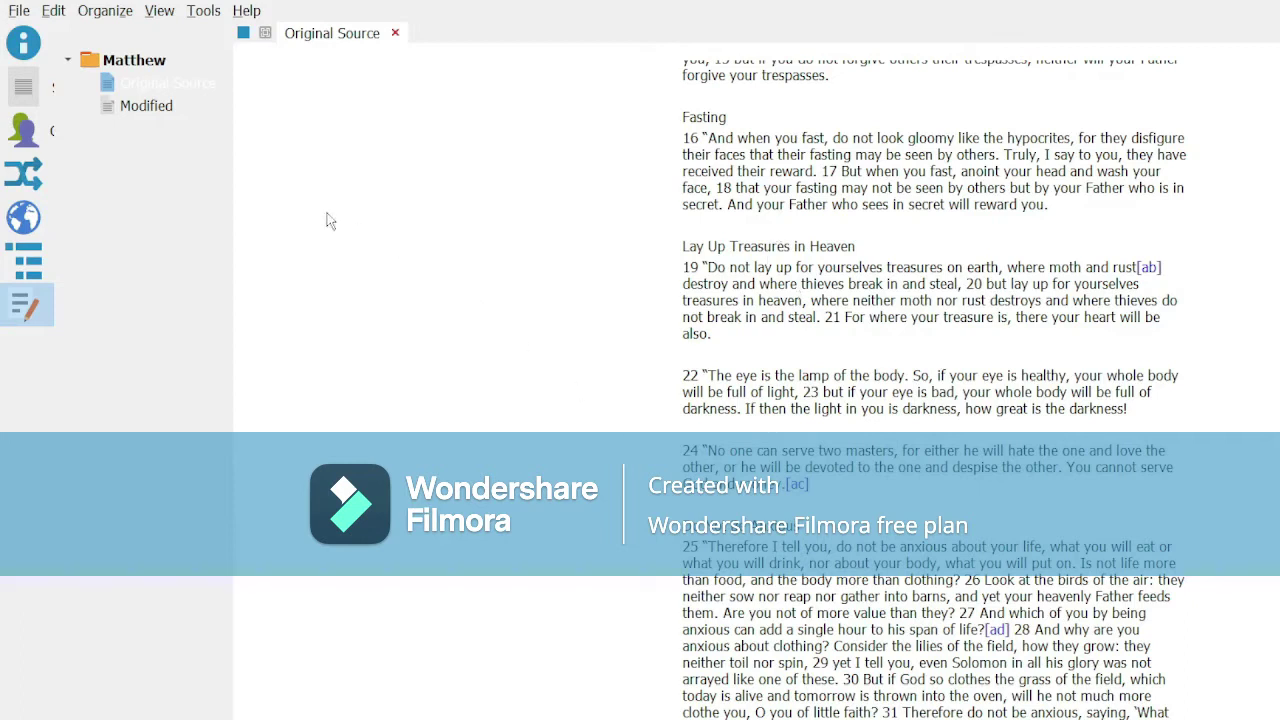
Split the editor into two resized panes, both scrolled to The Genealogy of Jesus Christ
scroll(240, 63, "up", 10)
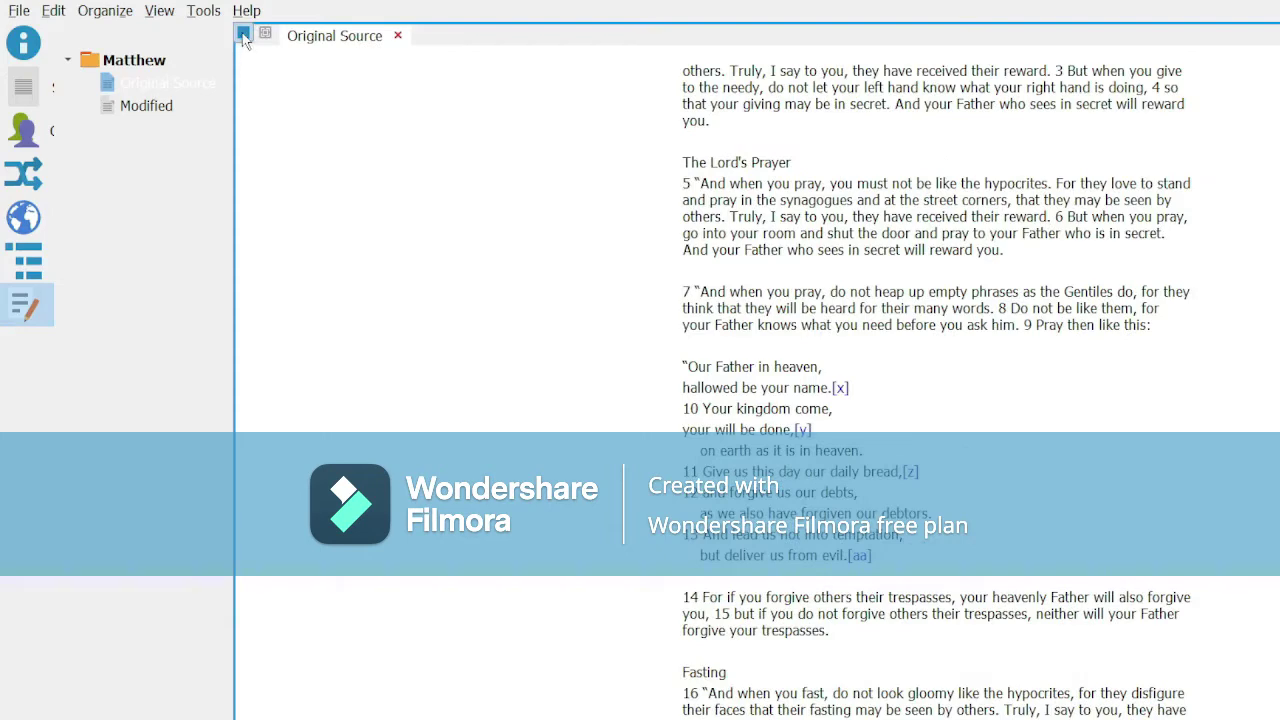
left_click(243, 35)
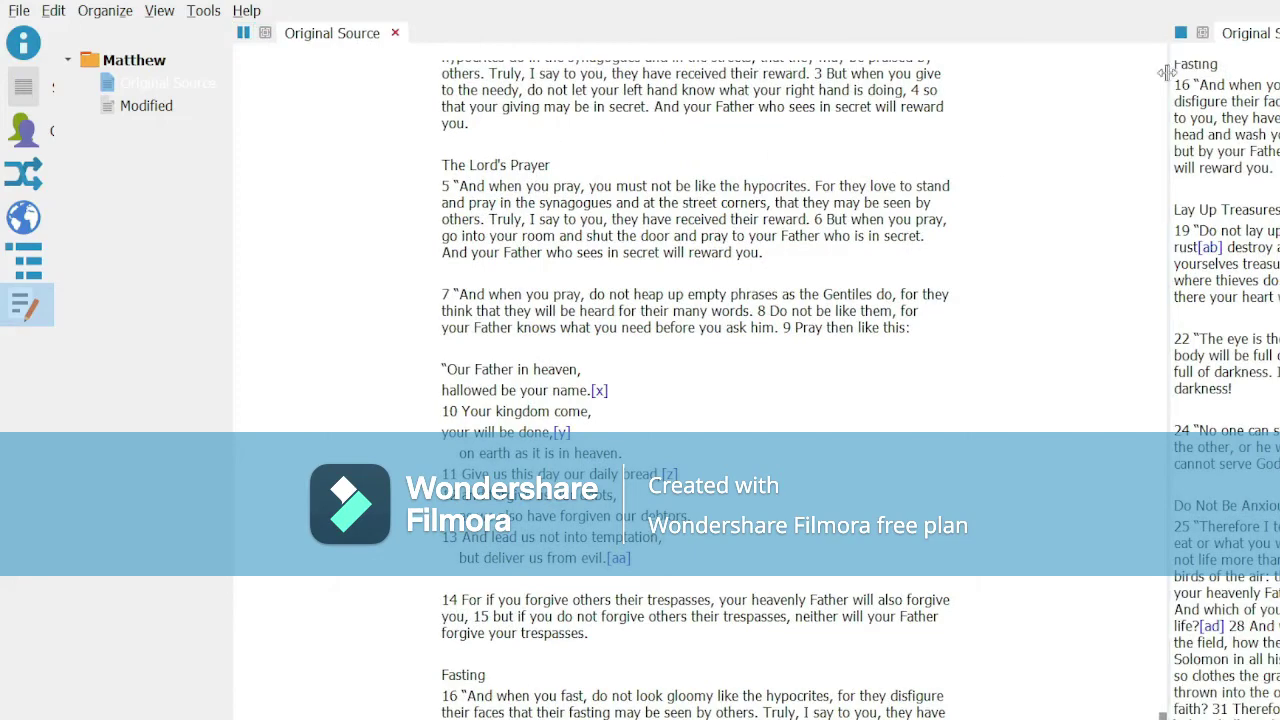
left_click_drag(1167, 73, 960, 137)
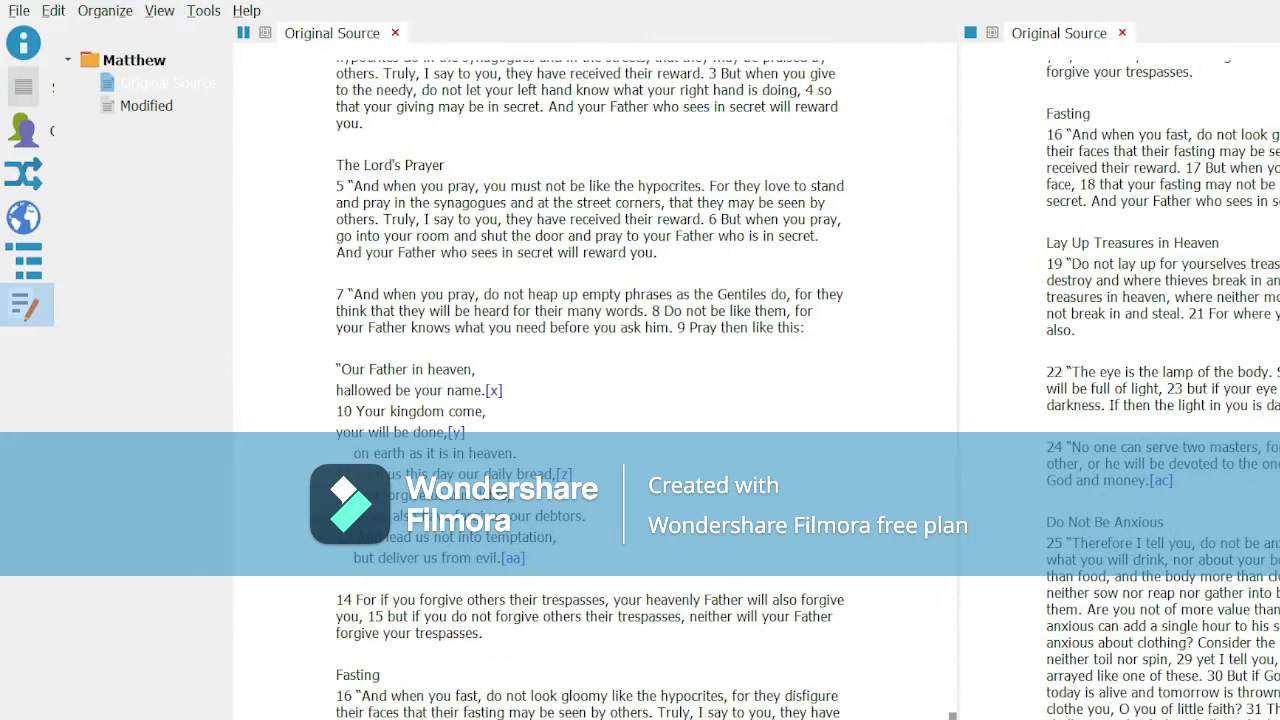
scroll(1118, 380, "up", 20)
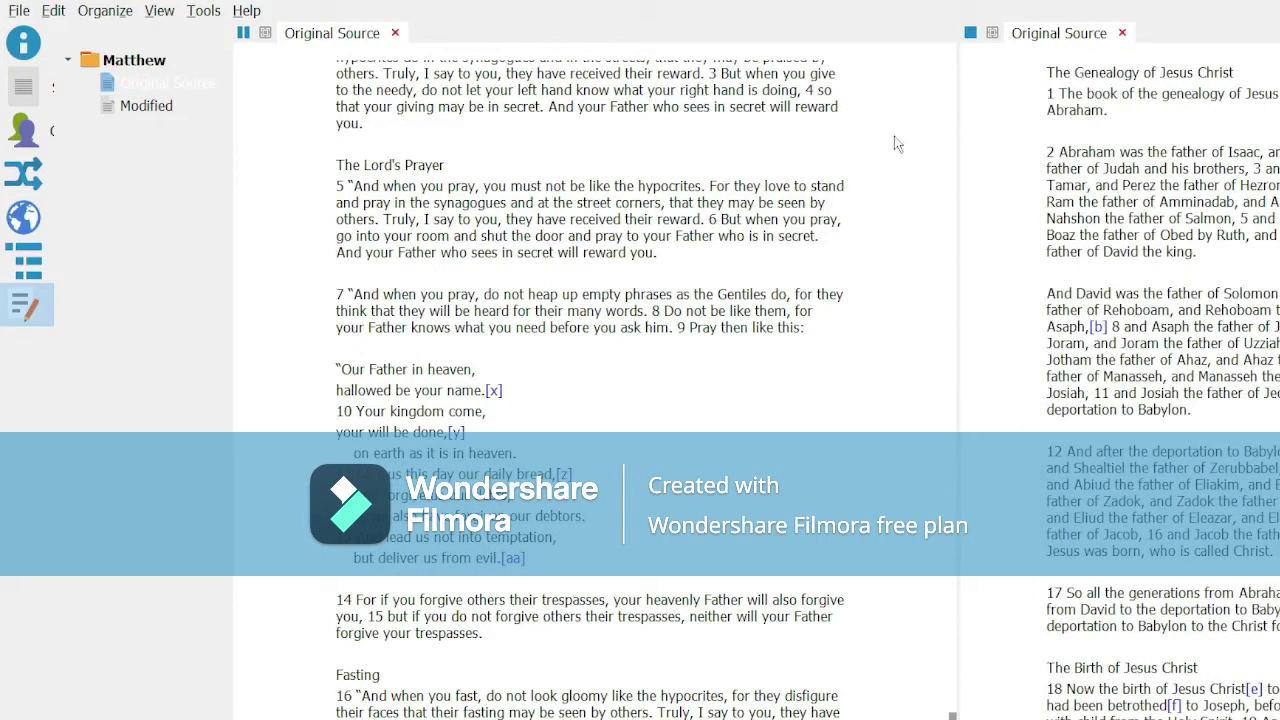
scroll(906, 632, "up", 2)
scroll(600, 380, "up", 20)
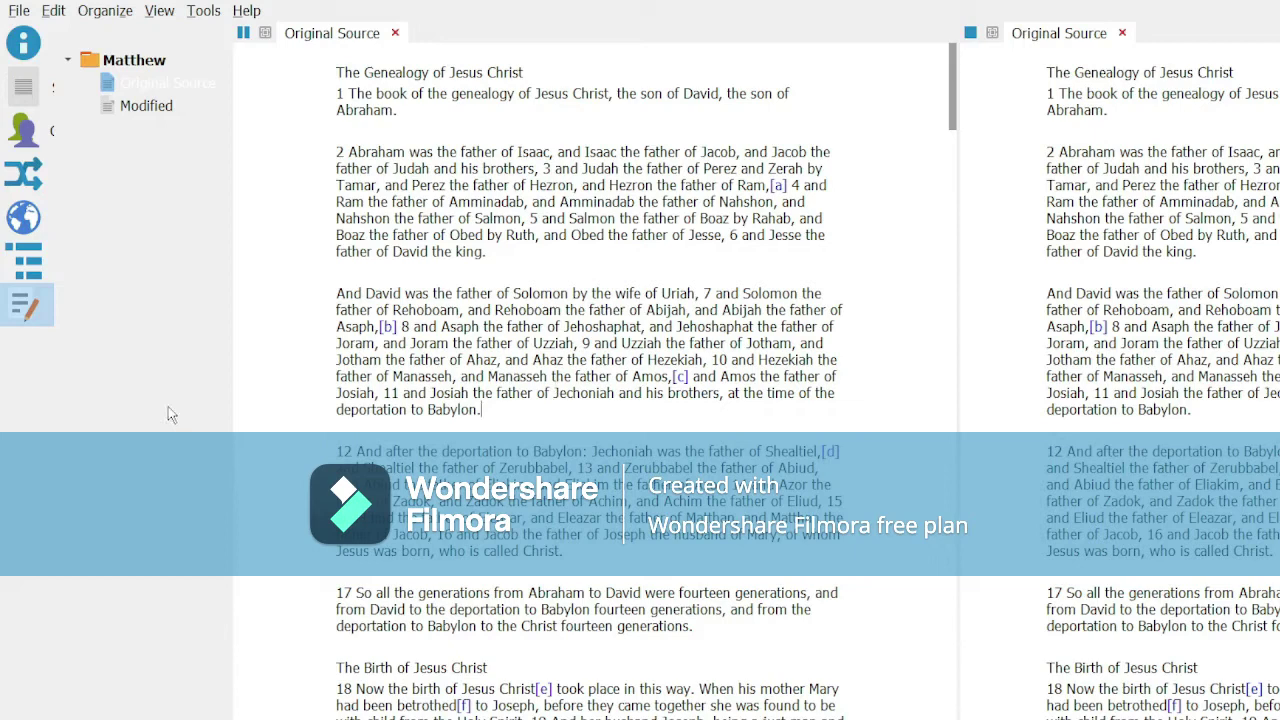
In Modified, add '->' markers before the opening headings, including The Visit of the Wise Men
left_click(143, 108)
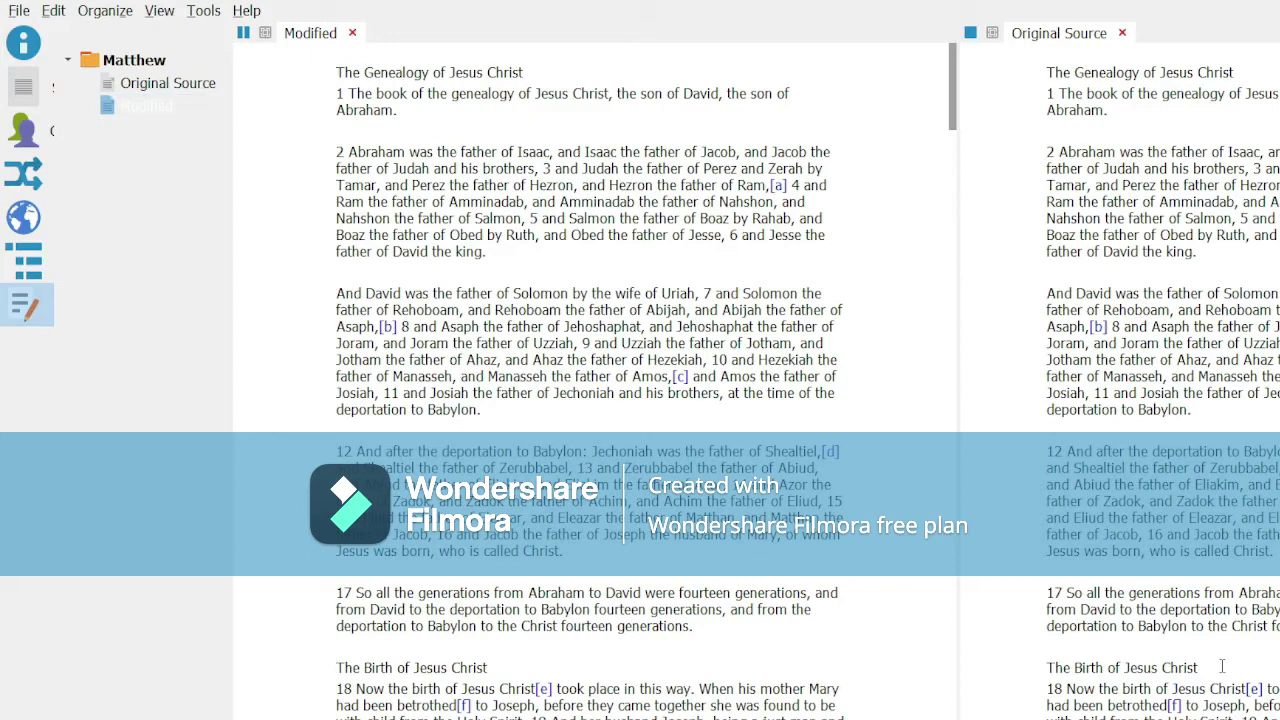
type("->")
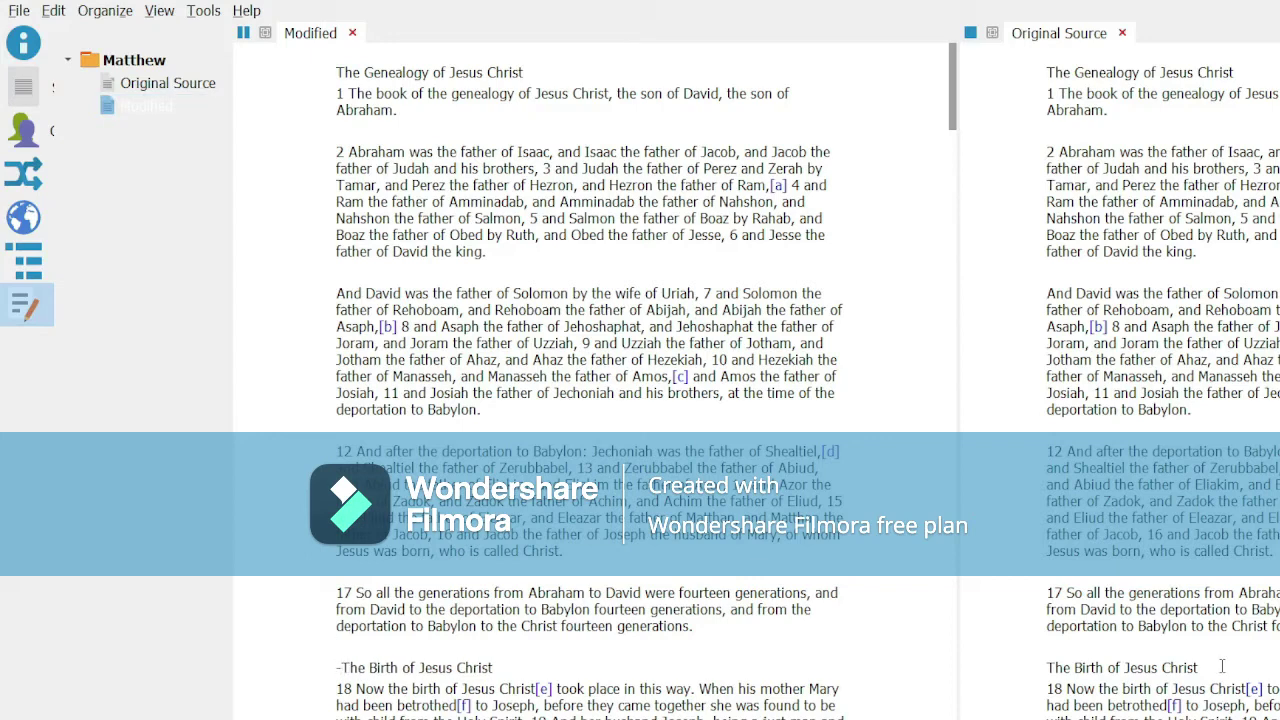
key("shift+Left")
key("shift+Left")
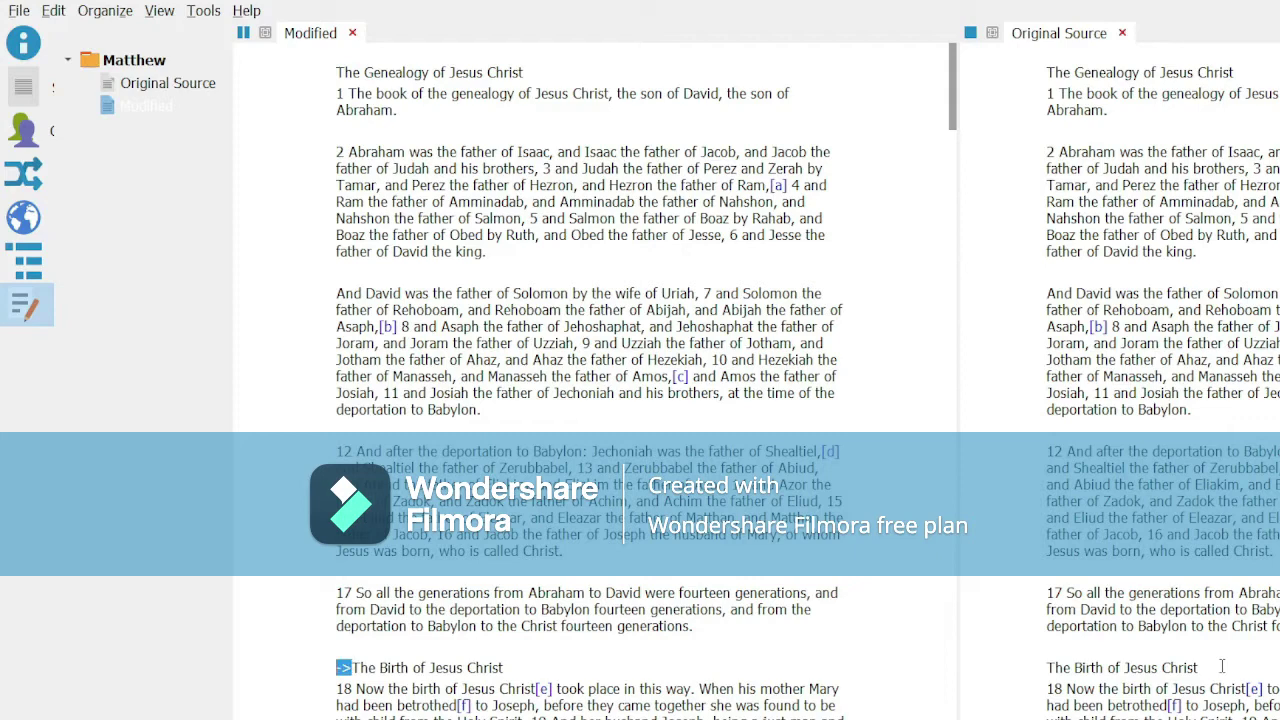
key("Right")
scroll(618, 432, "down", 2)
scroll(618, 432, "down", 6)
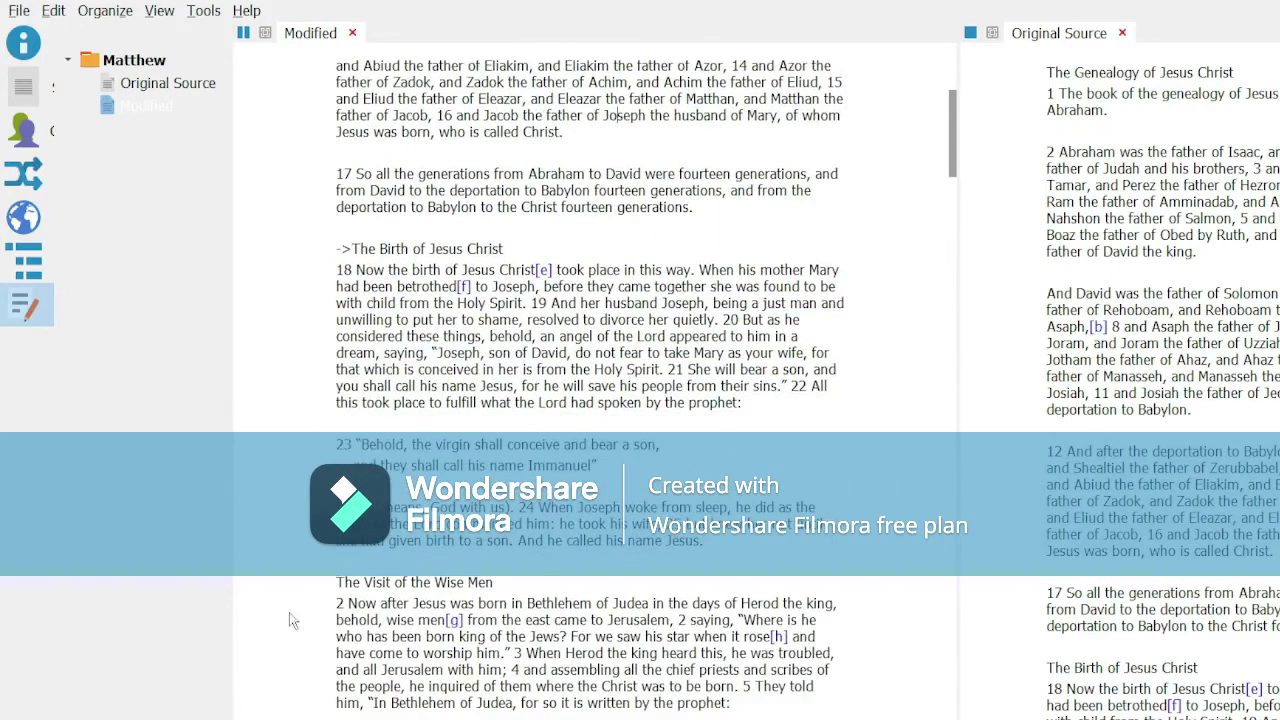
left_click(337, 582)
type("->")
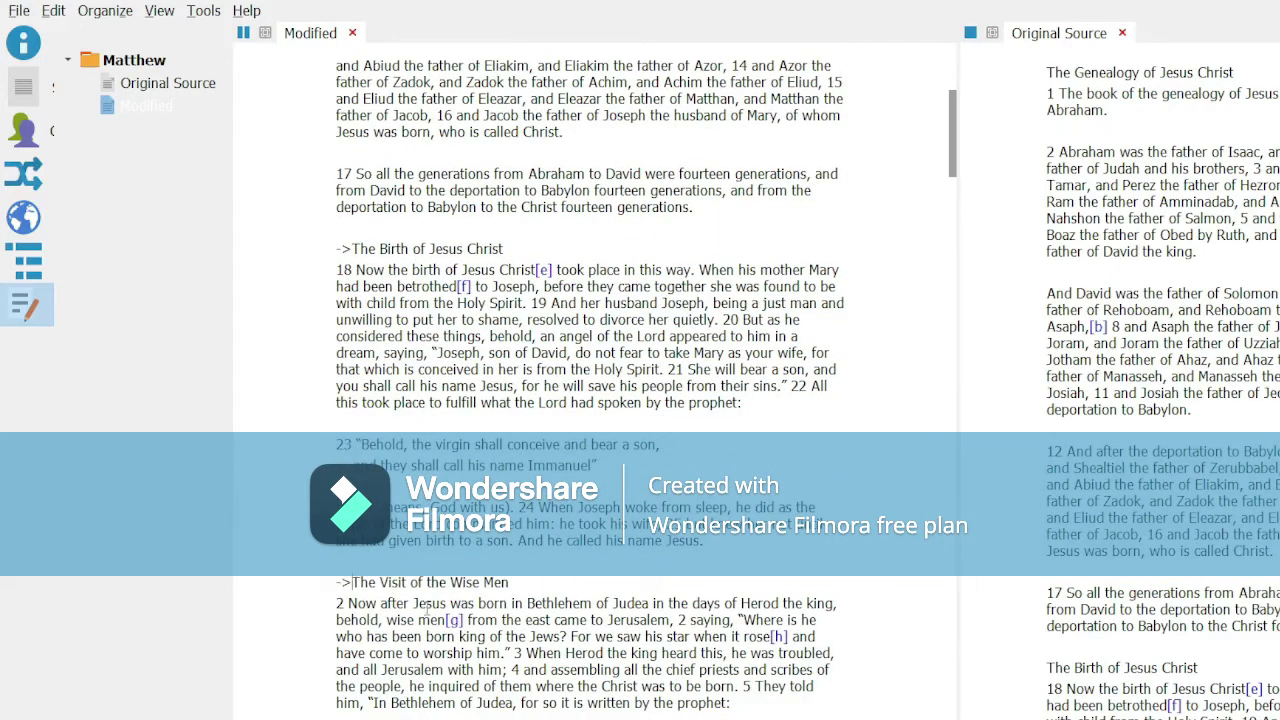
scroll(427, 610, "down", 4)
scroll(427, 607, "down", 1)
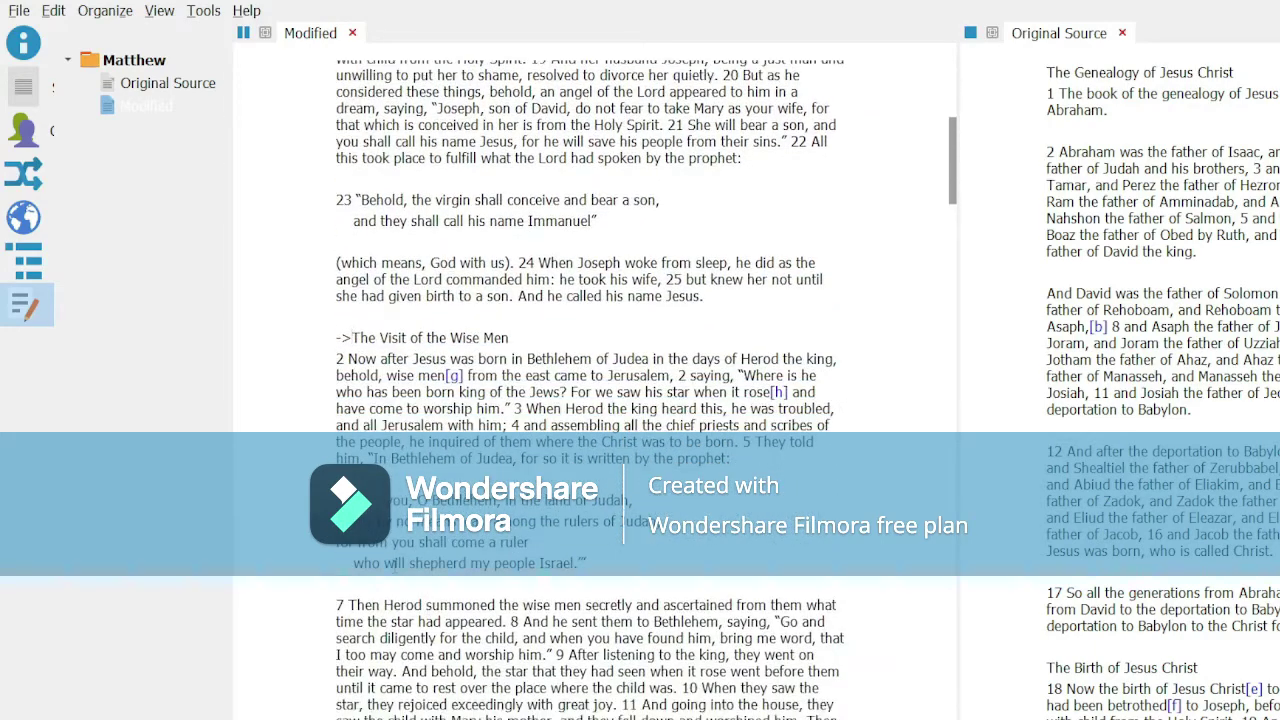
scroll(412, 626, "down", 2)
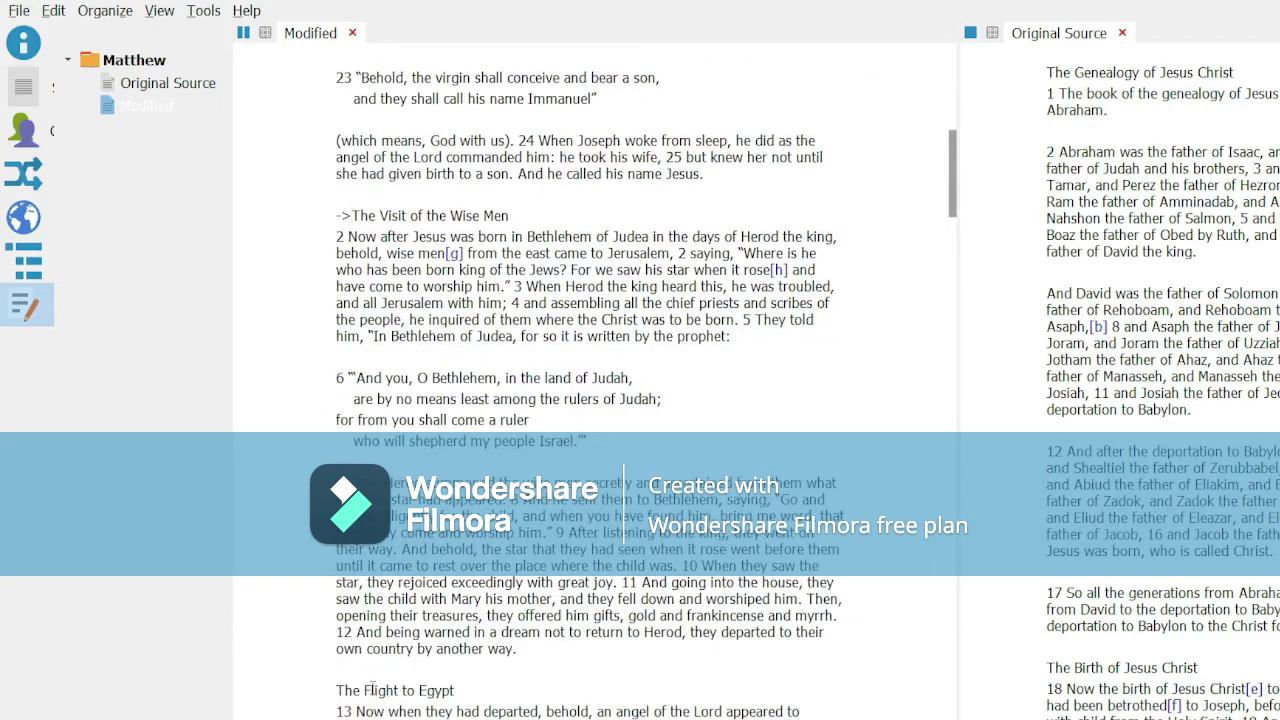
type("->")
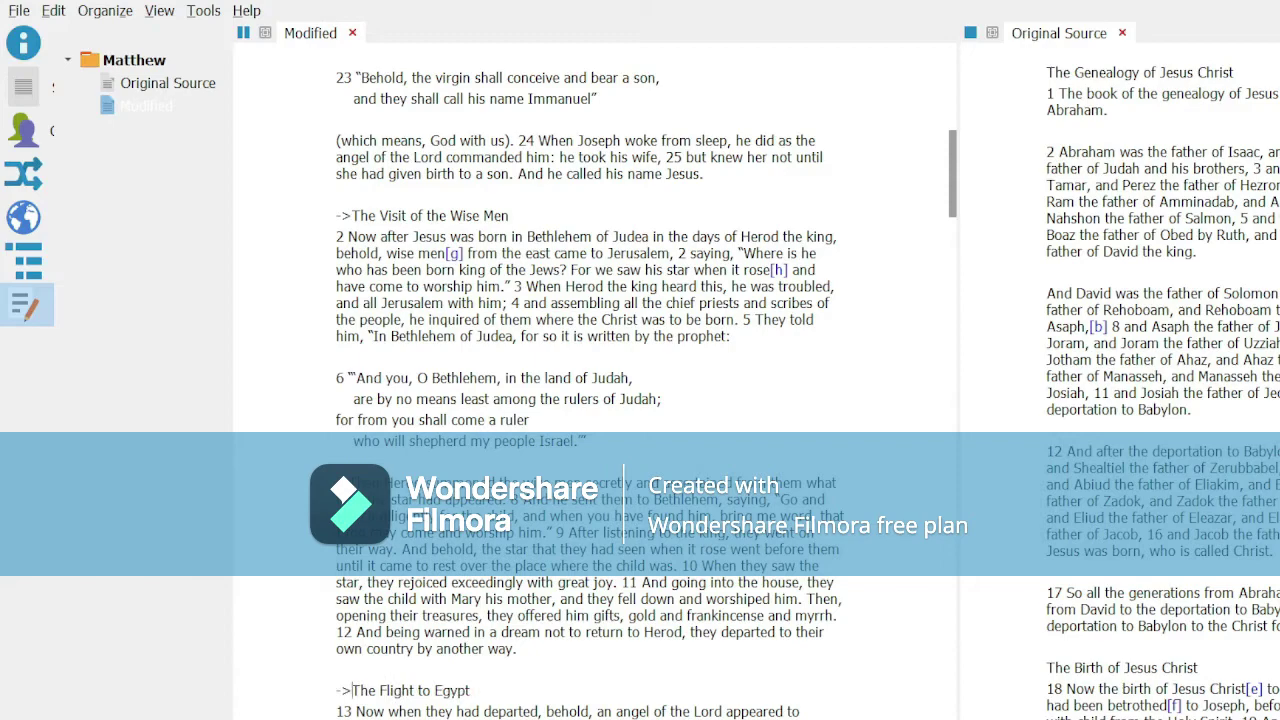
scroll(715, 590, "down", 2)
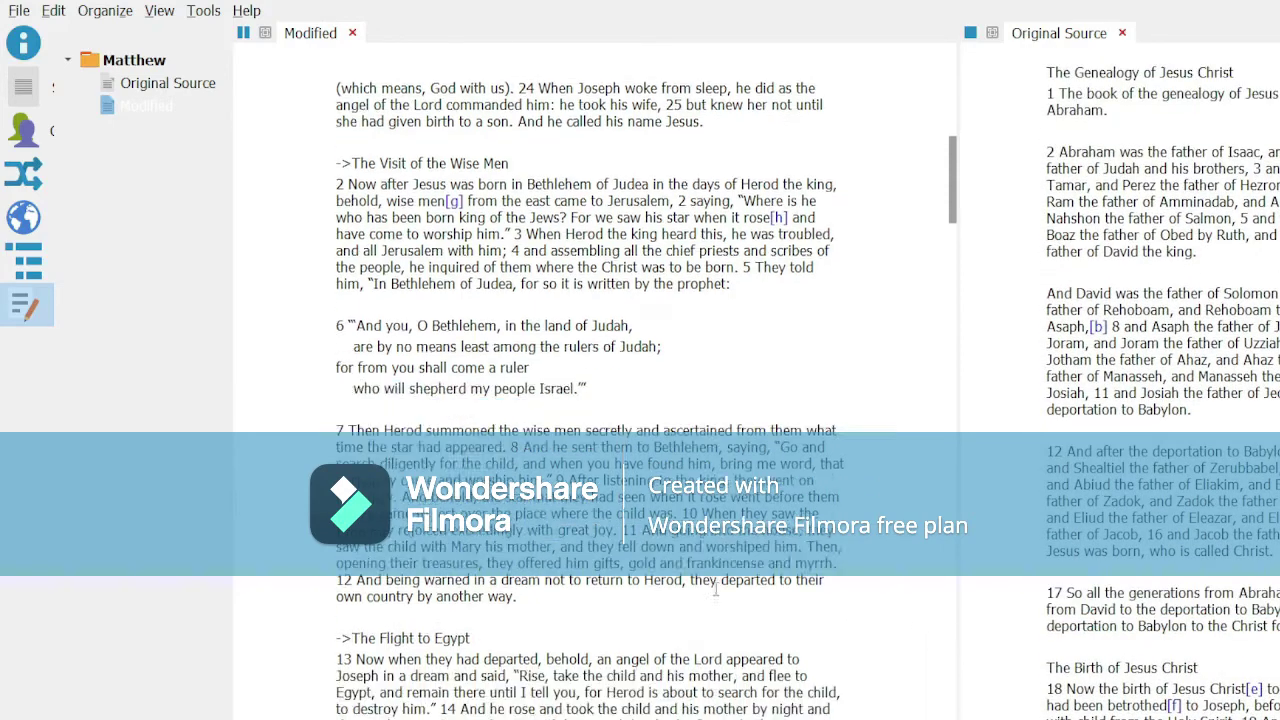
scroll(715, 590, "down", 1)
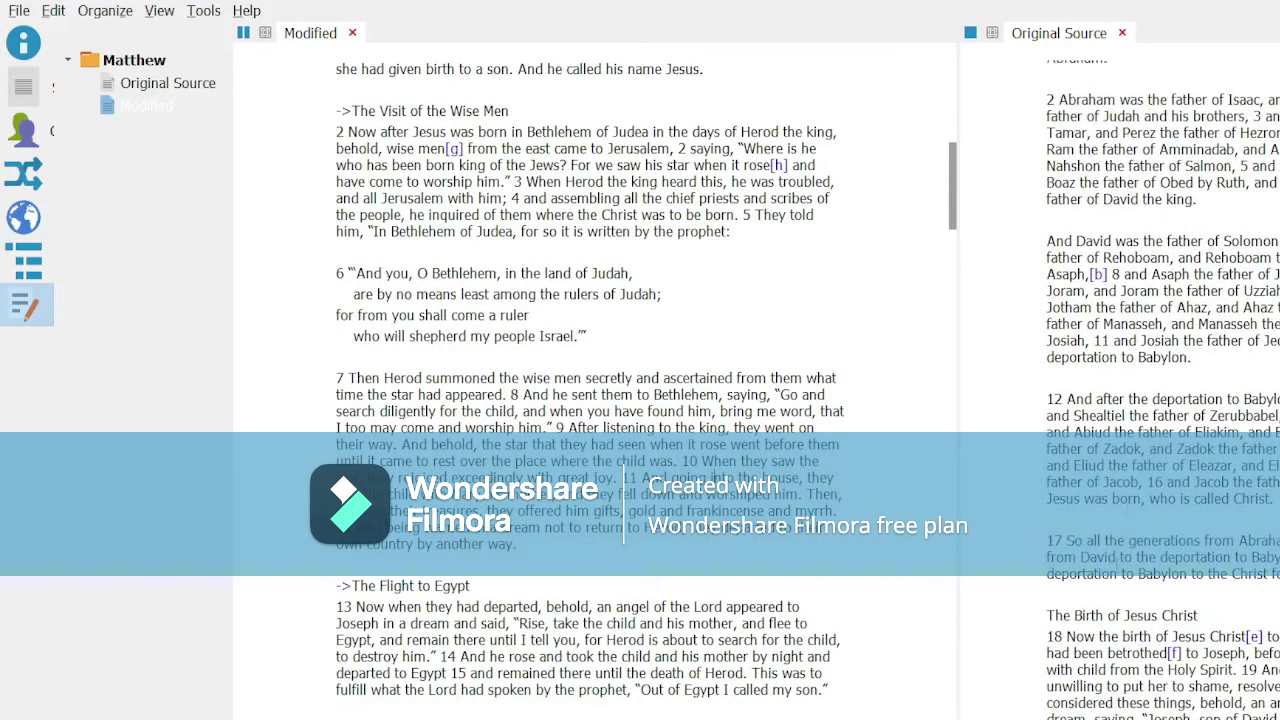
scroll(590, 390, "down", 10)
scroll(647, 390, "up", 2)
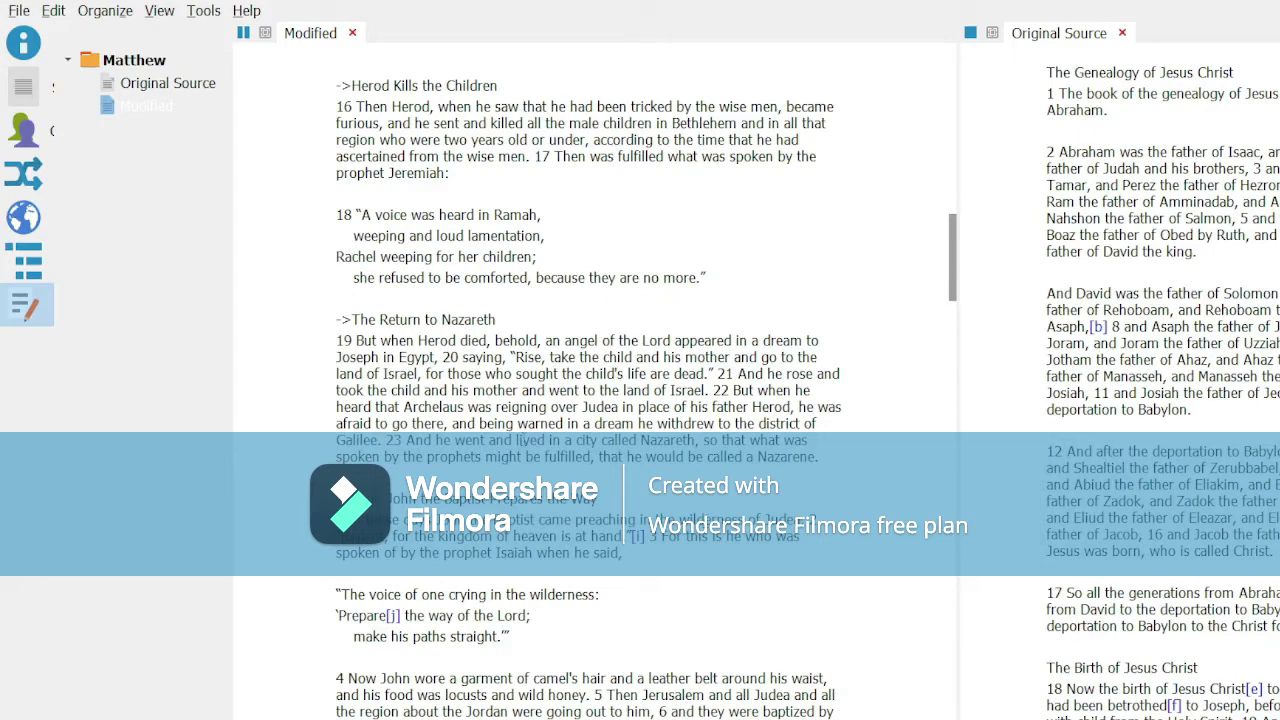
Mark The Temptation of Jesus with '->' and Jesus Calls the First Disciples with '->Paul'
scroll(523, 440, "down", 4)
scroll(523, 440, "down", 3)
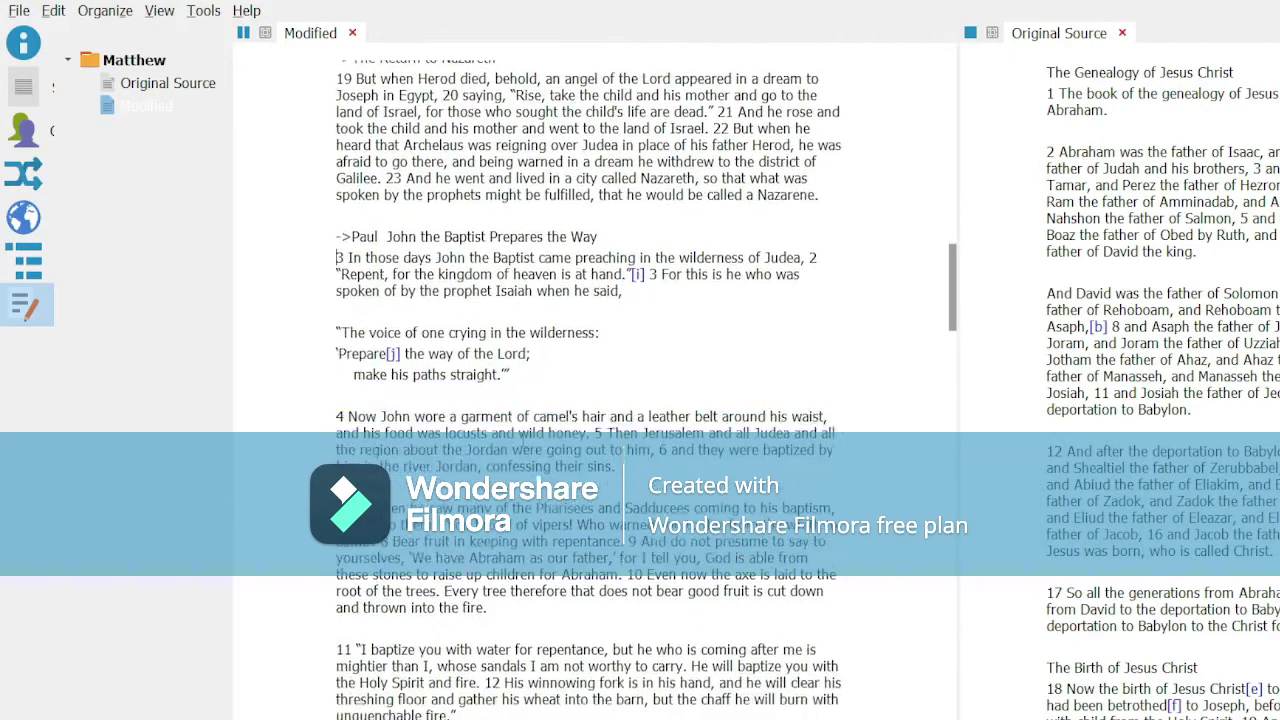
scroll(430, 428, "down", 1)
scroll(426, 428, "down", 3)
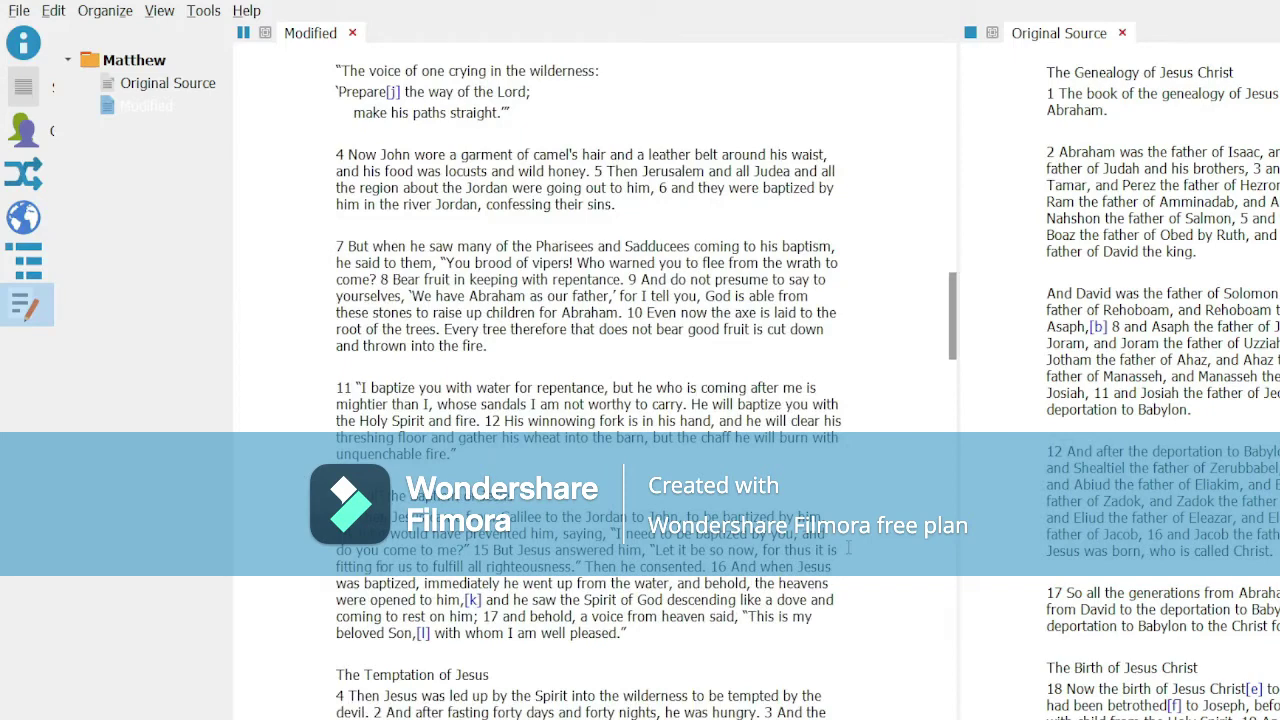
key("Down")
key("Down")
key("Down")
key("Down")
type("->")
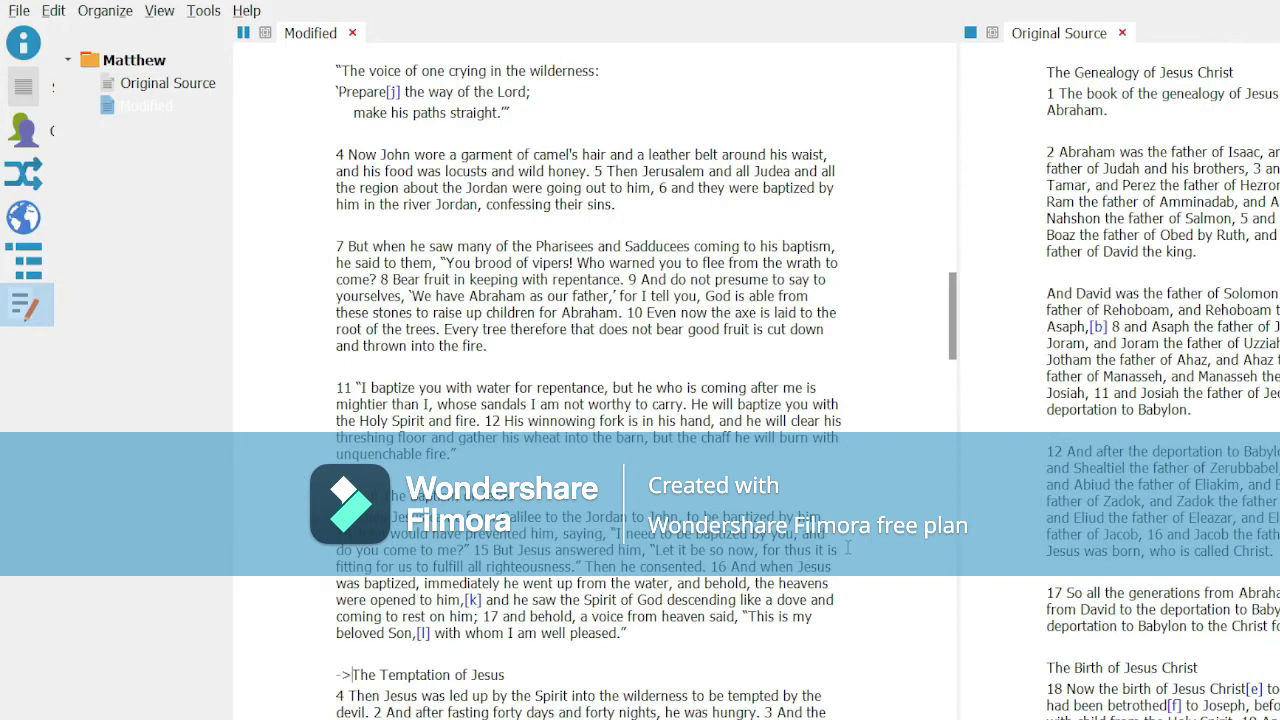
scroll(820, 552, "down", 2)
scroll(790, 555, "down", 3)
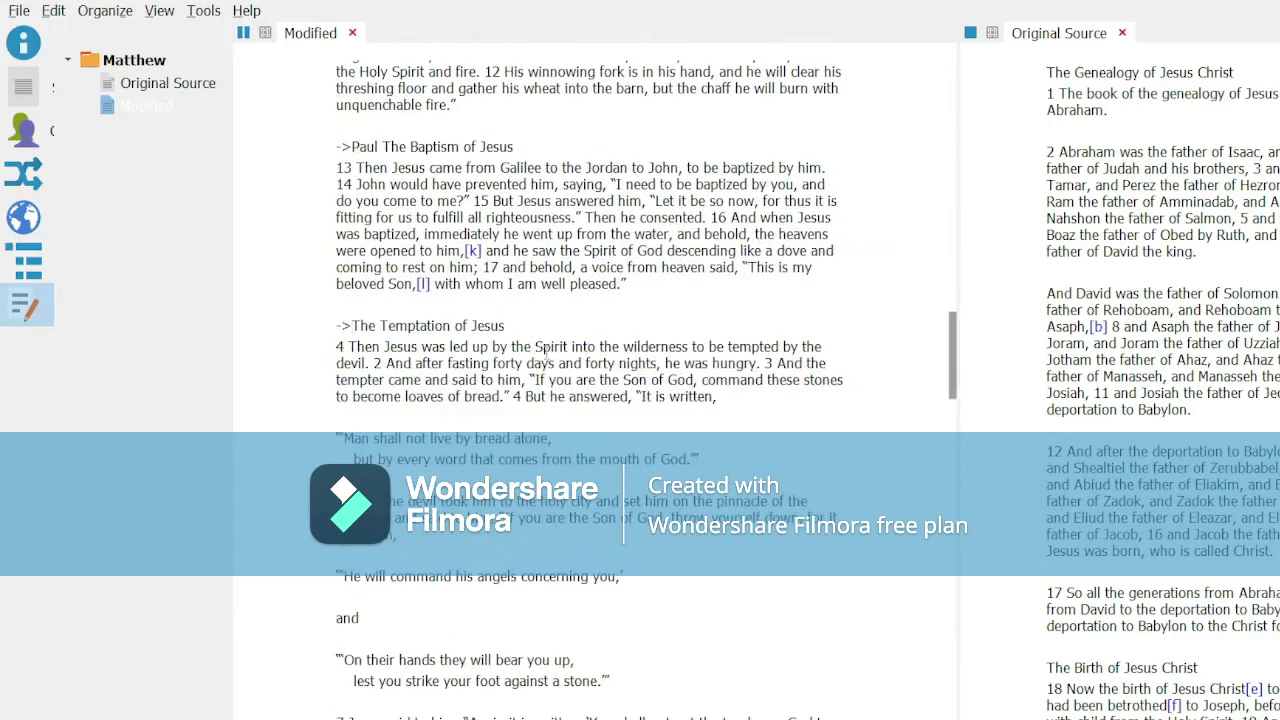
scroll(545, 368, "down", 2)
scroll(545, 368, "down", 5)
scroll(508, 540, "down", 1)
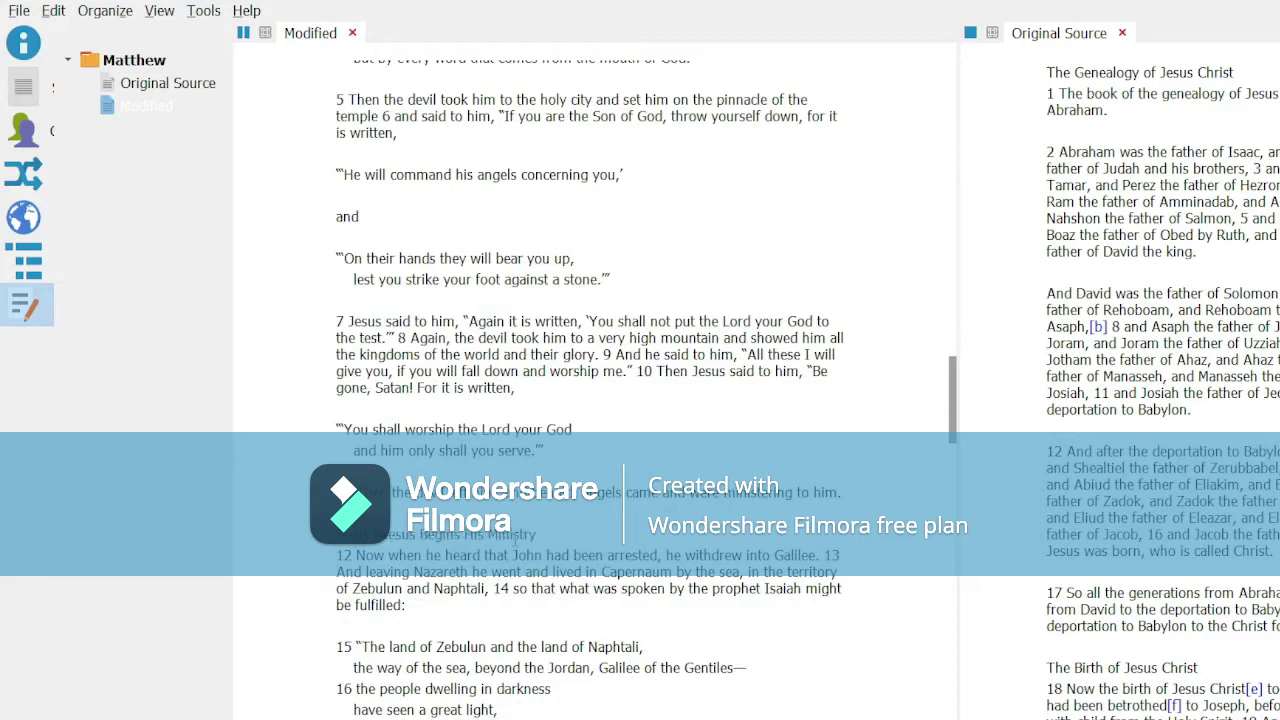
scroll(514, 540, "down", 2)
scroll(510, 550, "down", 2)
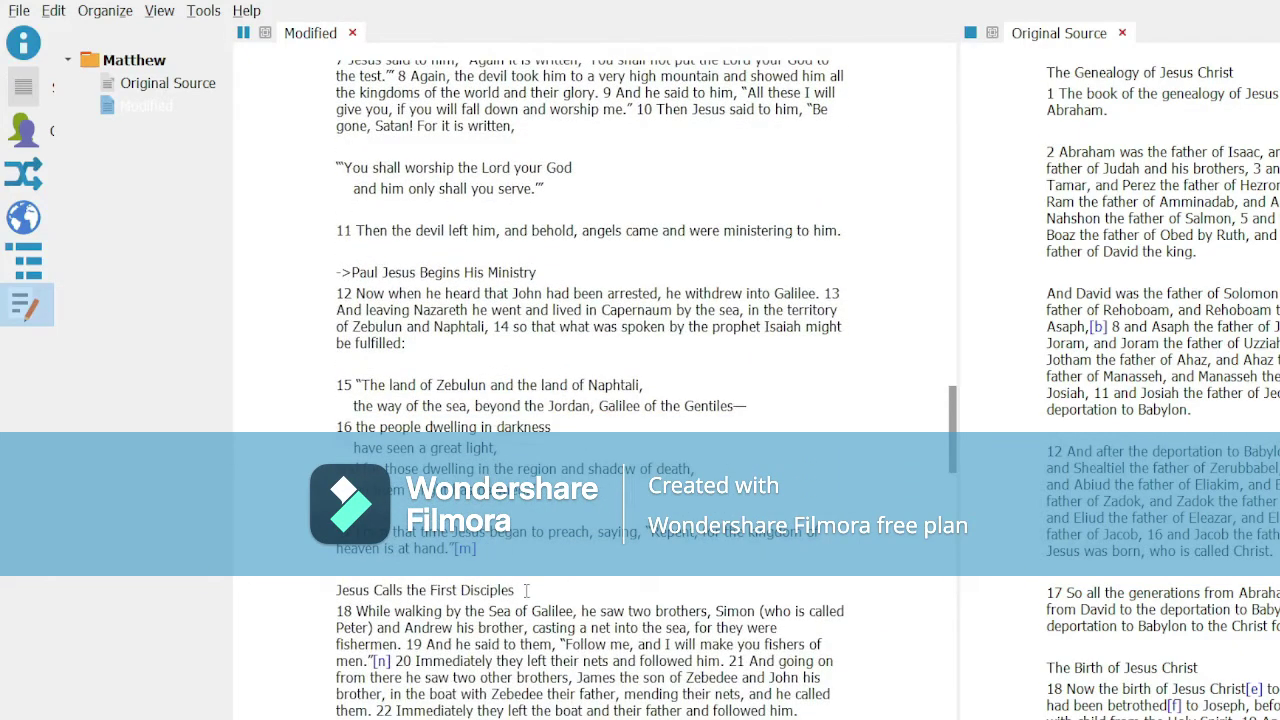
type("->Paul")
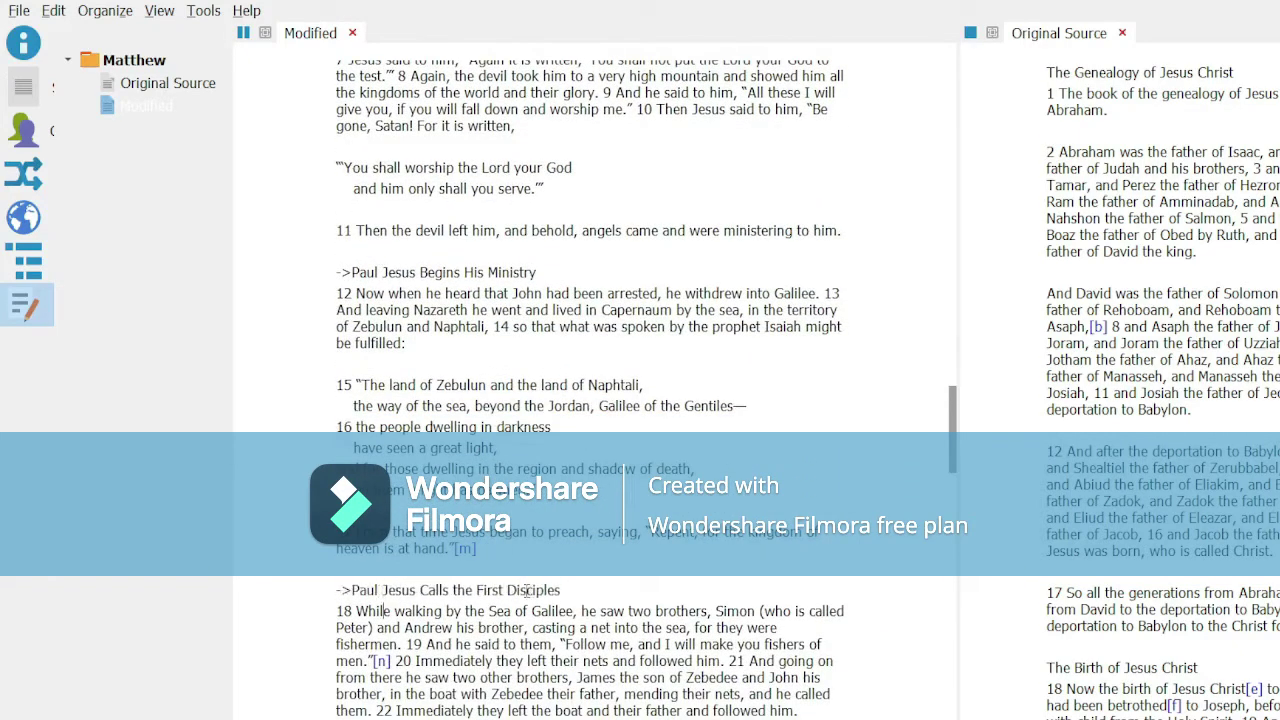
key("Down")
key("Down")
key("Down")
key("Down")
key("Down")
key("Down")
scroll(527, 590, "down", 6)
key("Down")
key("Down")
key("Down")
key("Down")
key("Down")
key("Down")
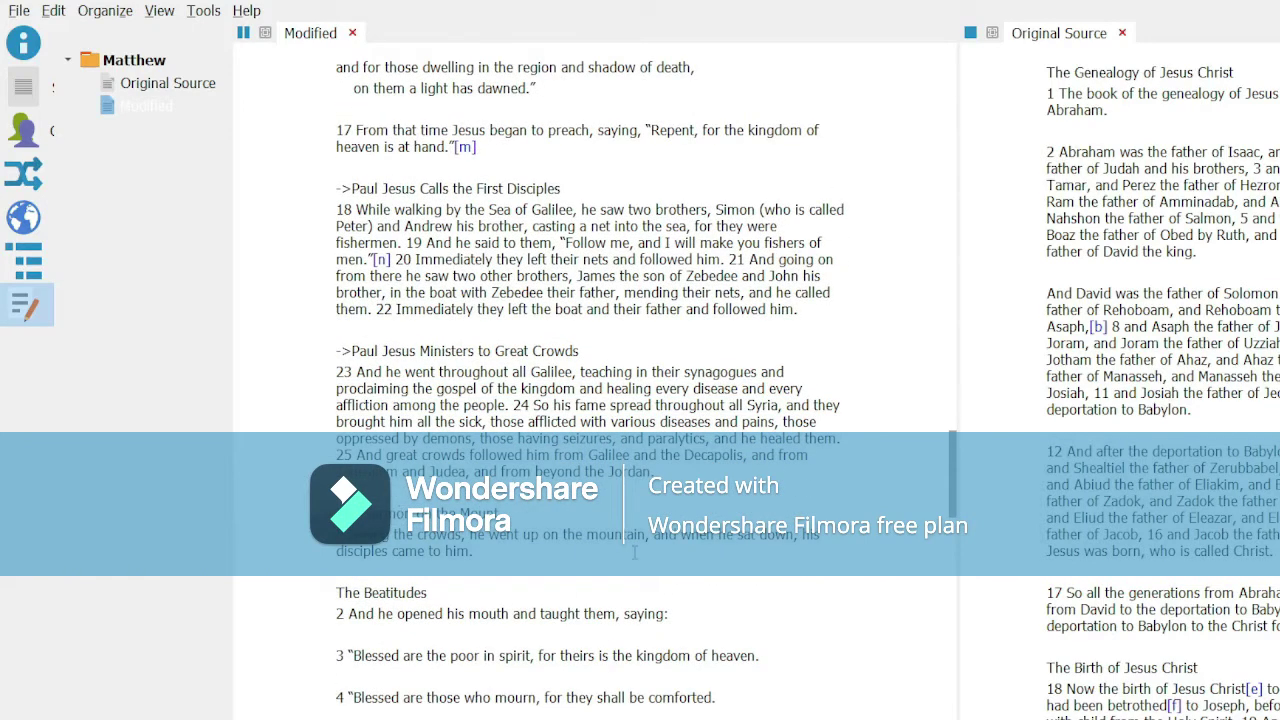
Add '->Paul' to the next heading and correct the mistyped '=' in the Yeshua marker to '-'
type("->Paul Jesu")
scroll(657, 554, "down", 3)
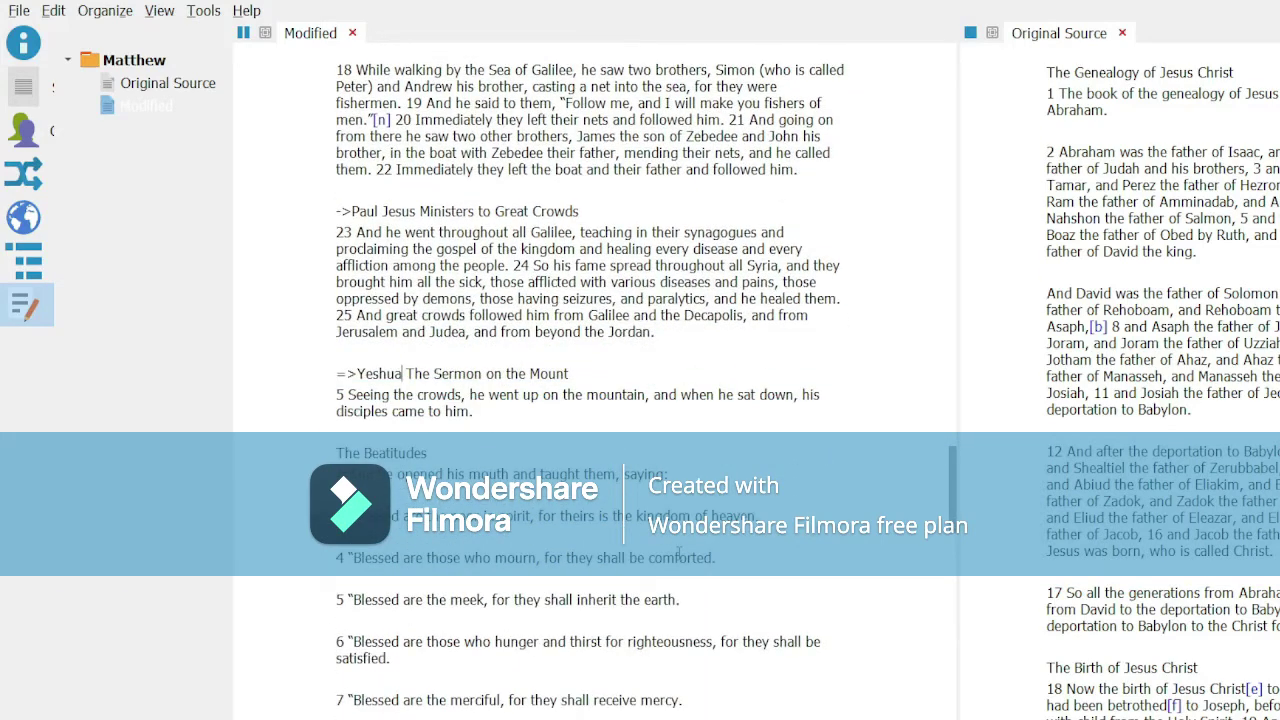
scroll(730, 541, "down", 2)
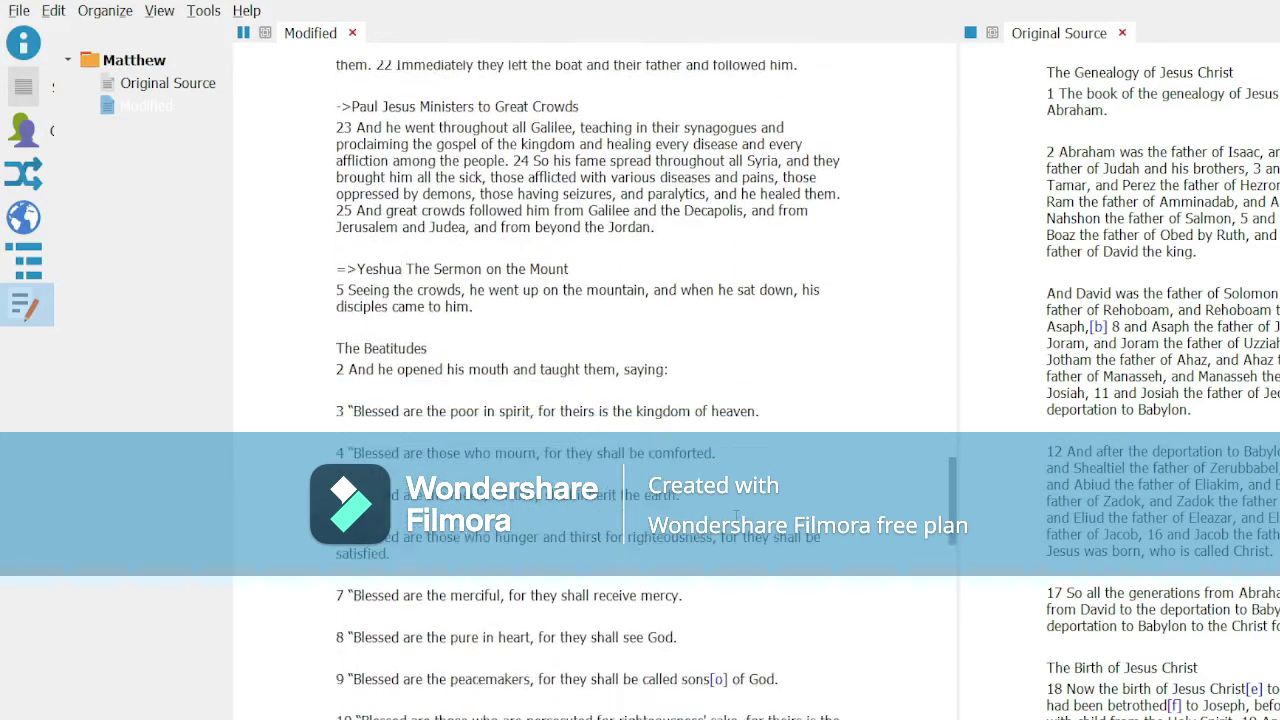
left_click(346, 269)
key("shift+Left")
type("-")
scroll(480, 300, "down", 2)
scroll(481, 300, "down", 8)
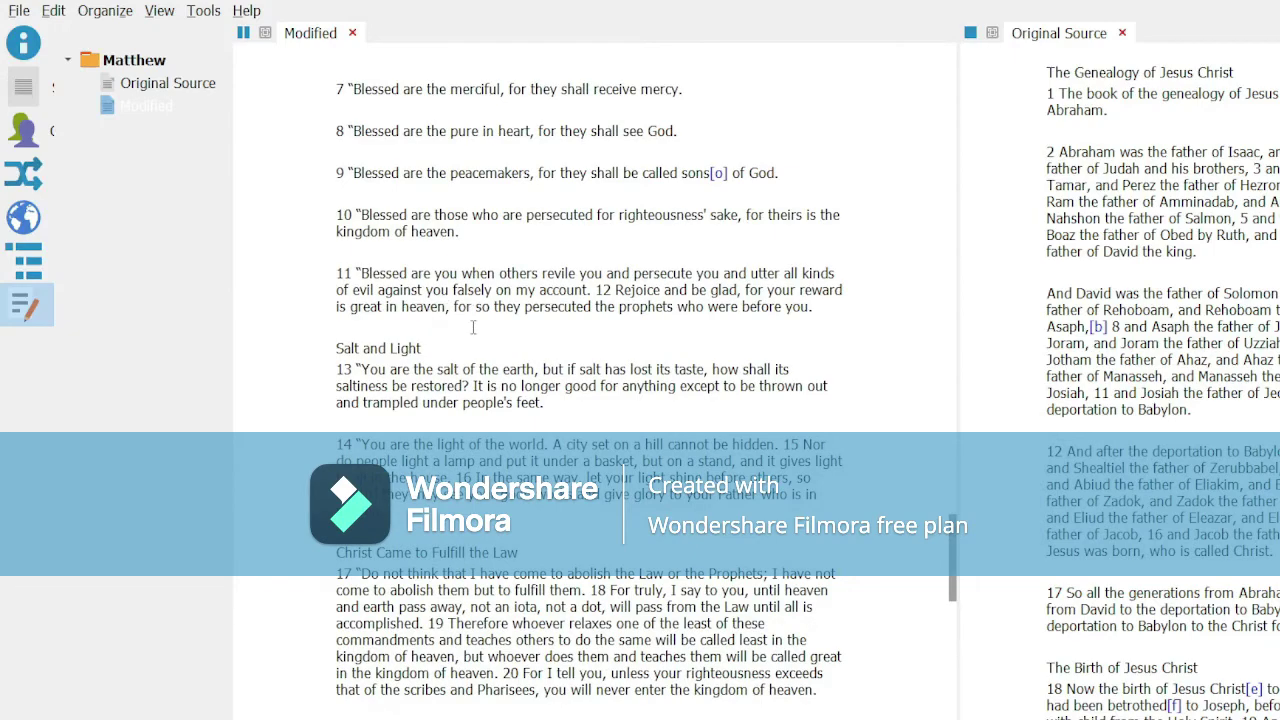
scroll(452, 350, "down", 2)
scroll(452, 352, "down", 4)
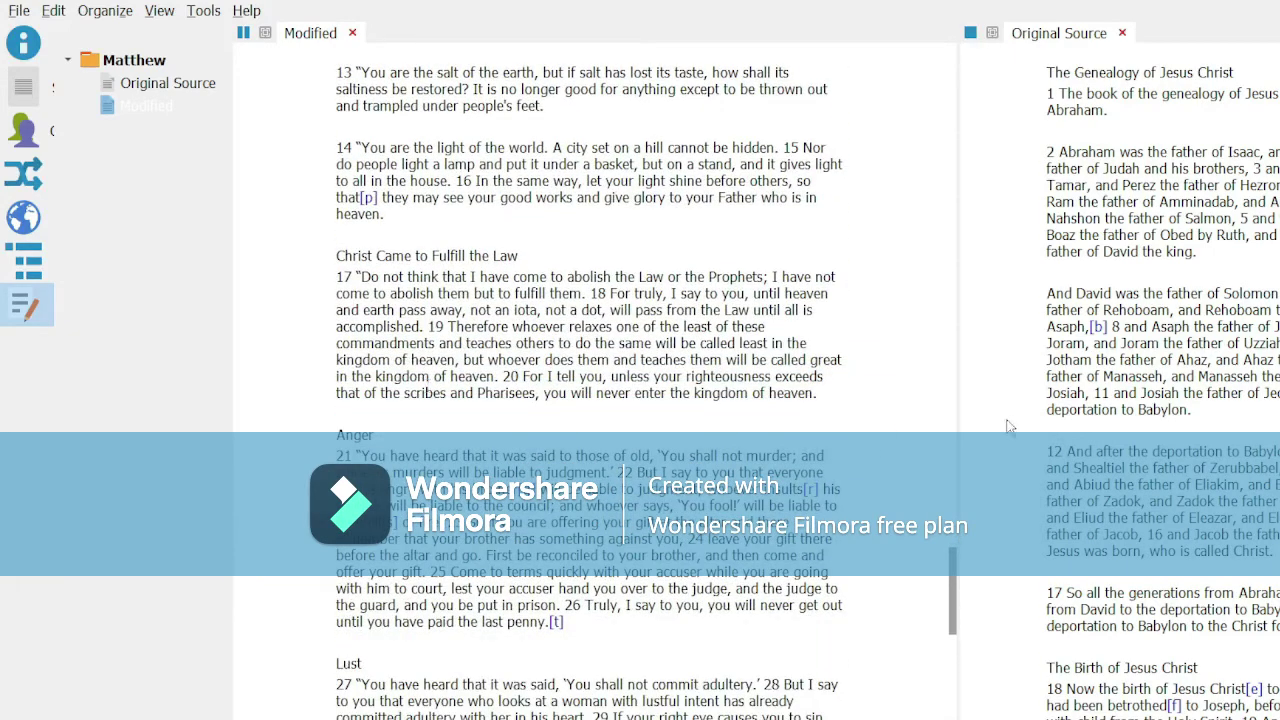
Split the Modified text at its '->' markers via Organize > Split
left_click_drag(957, 611, 948, 112)
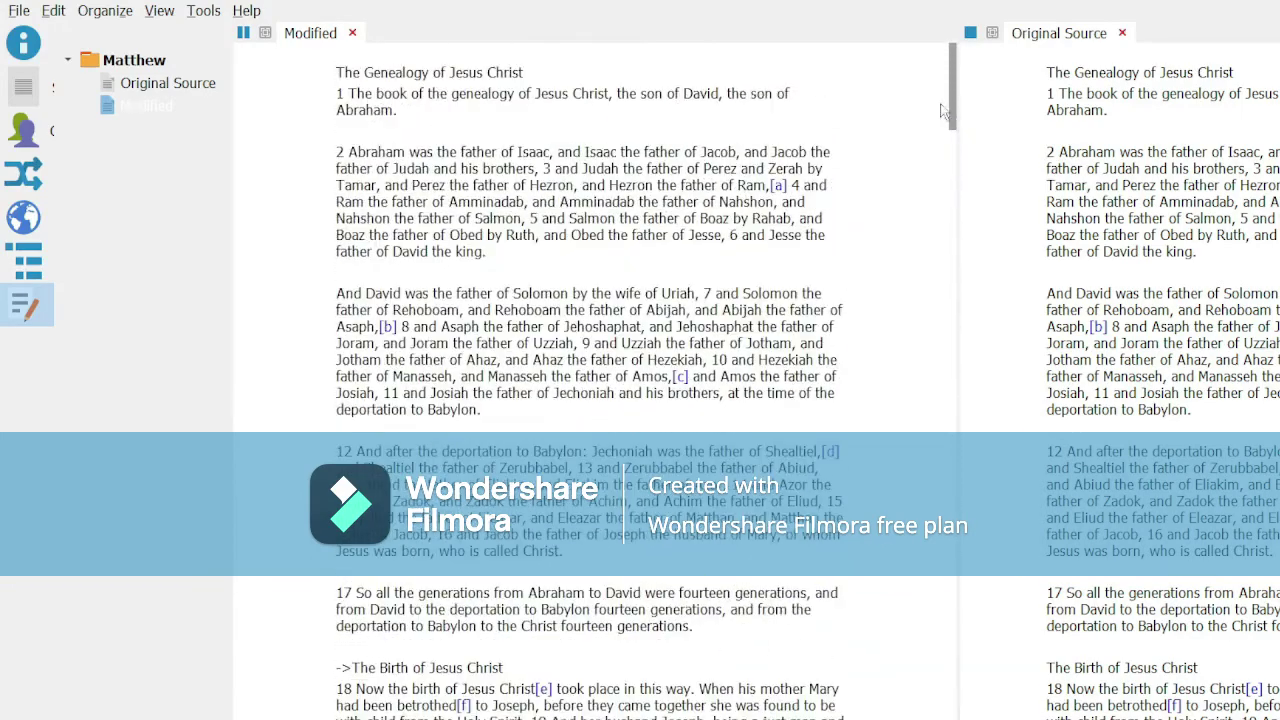
left_click(110, 14)
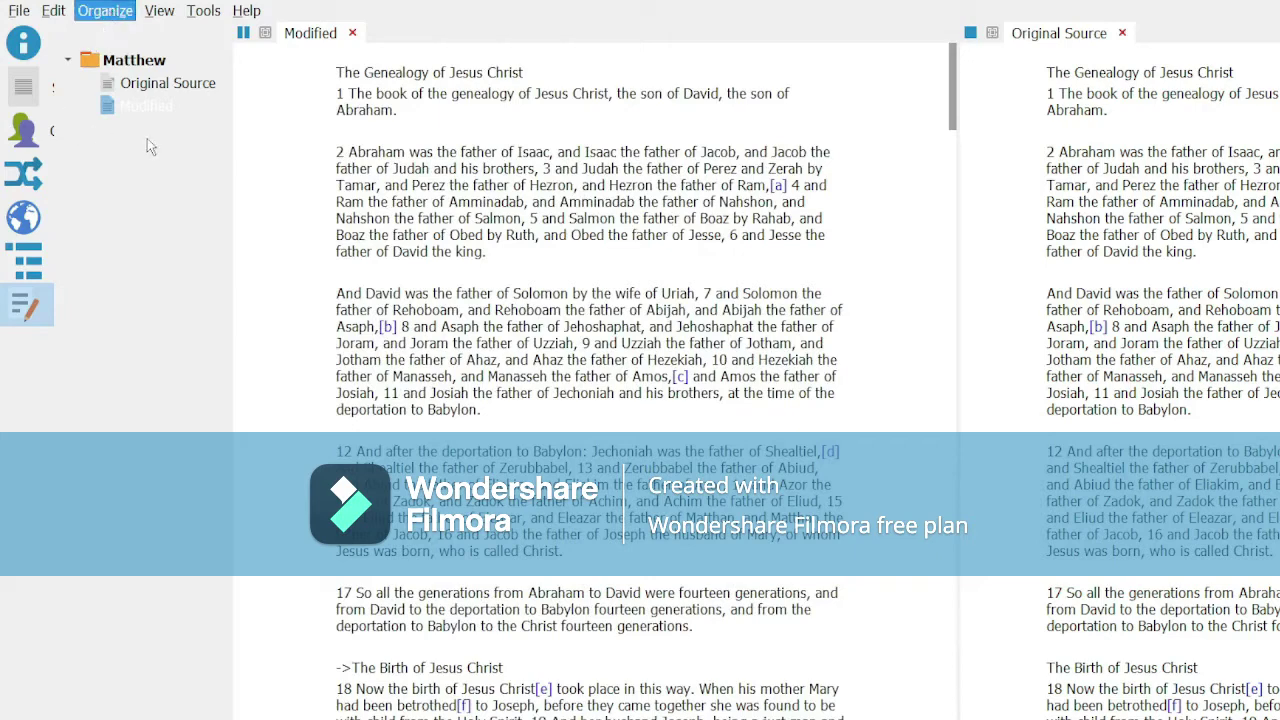
left_click(127, 104)
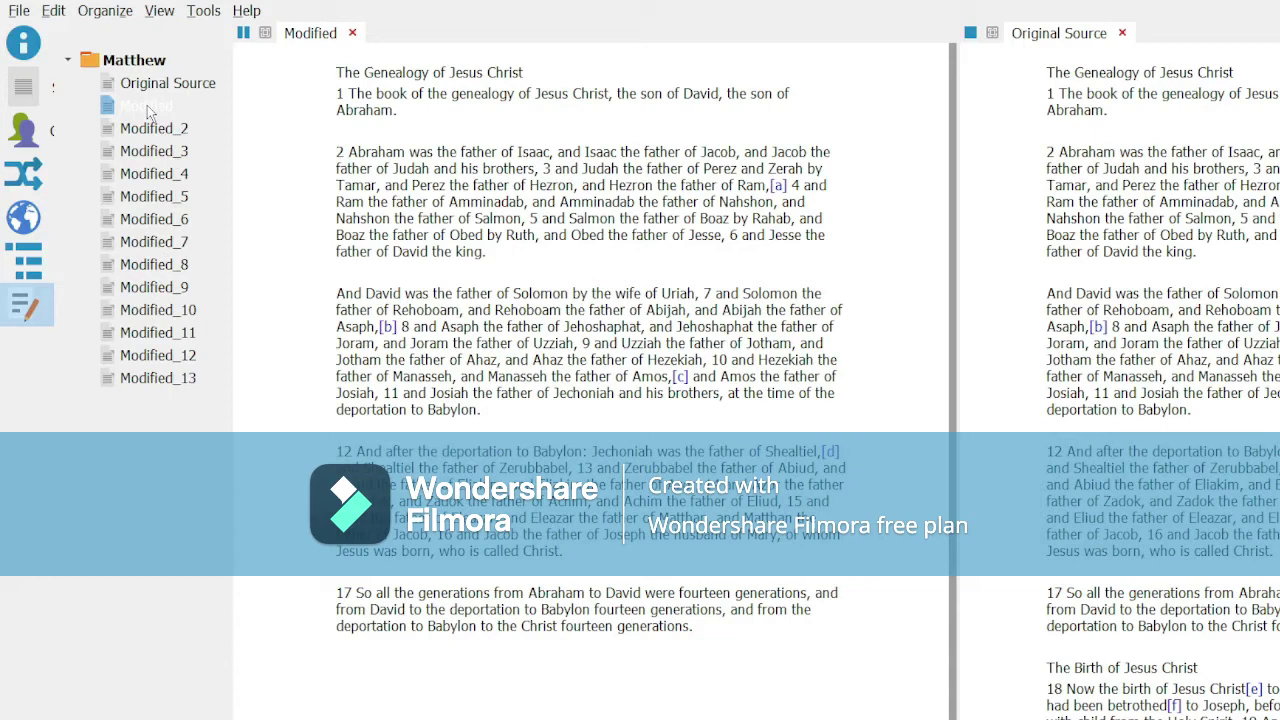
Rename Modified to its heading 'The Genealogy of Jesus Christ'
left_click(147, 105)
left_click_drag(524, 72, 336, 72)
key("ctrl+c")
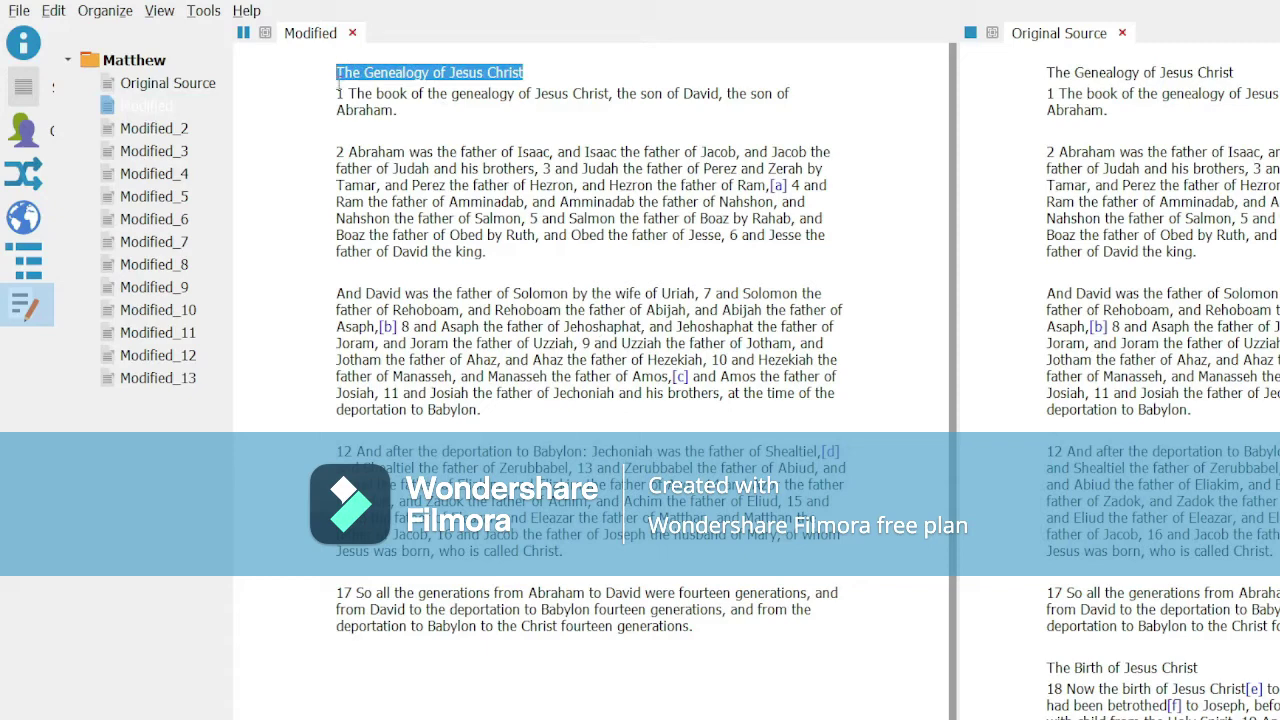
left_click(142, 108)
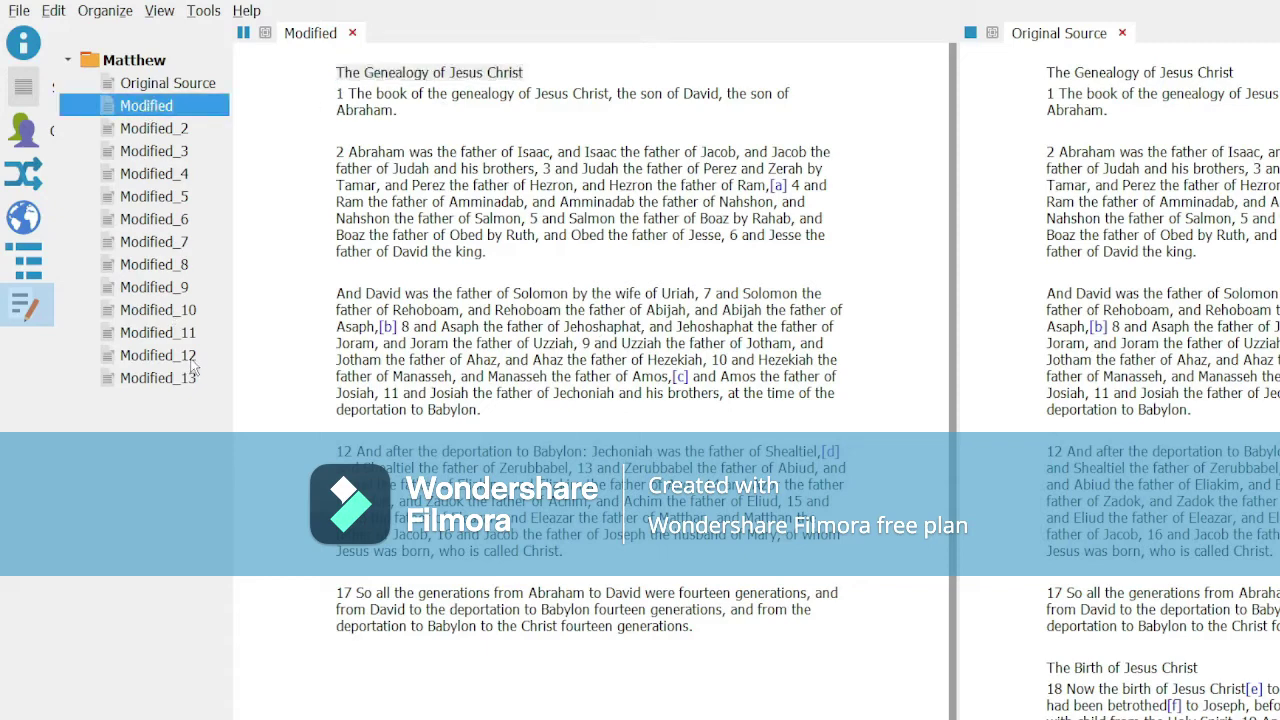
key("F2")
key("ctrl+v")
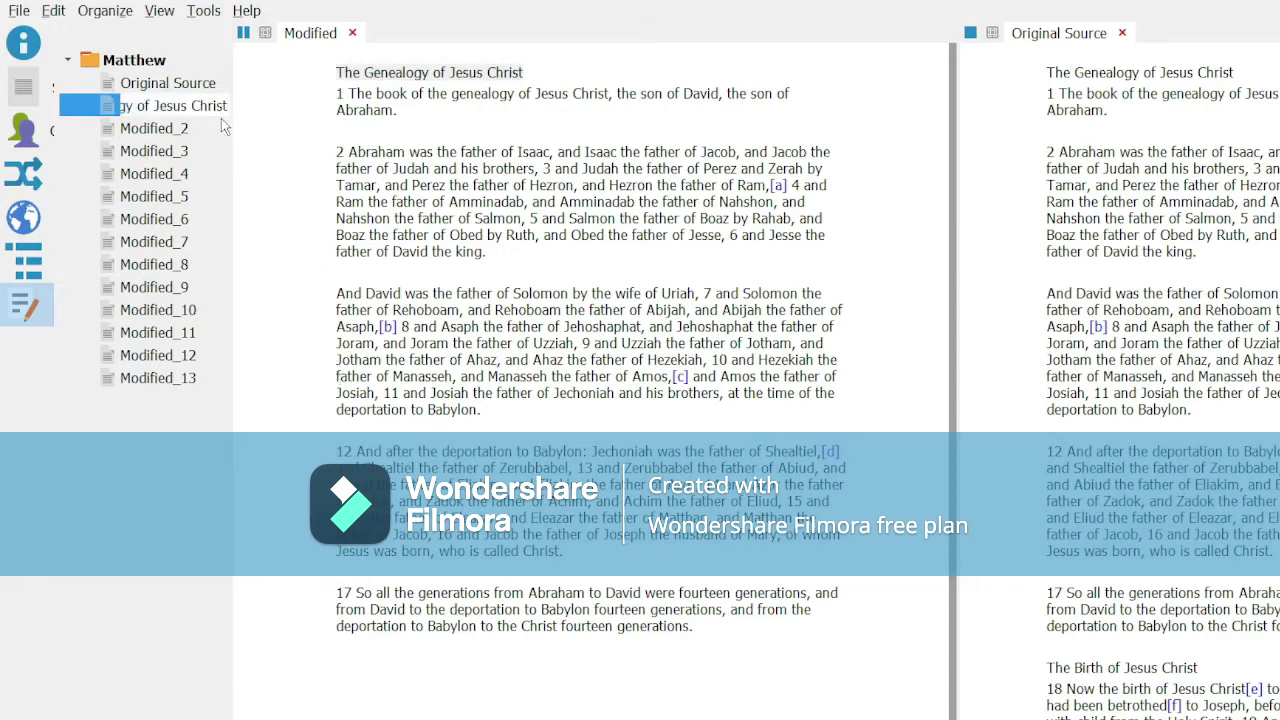
left_click(170, 128)
Rename Modified_2 to 'The Birth of Jesus Christ'
left_click_drag(489, 72, 319, 78)
key("ctrl+c")
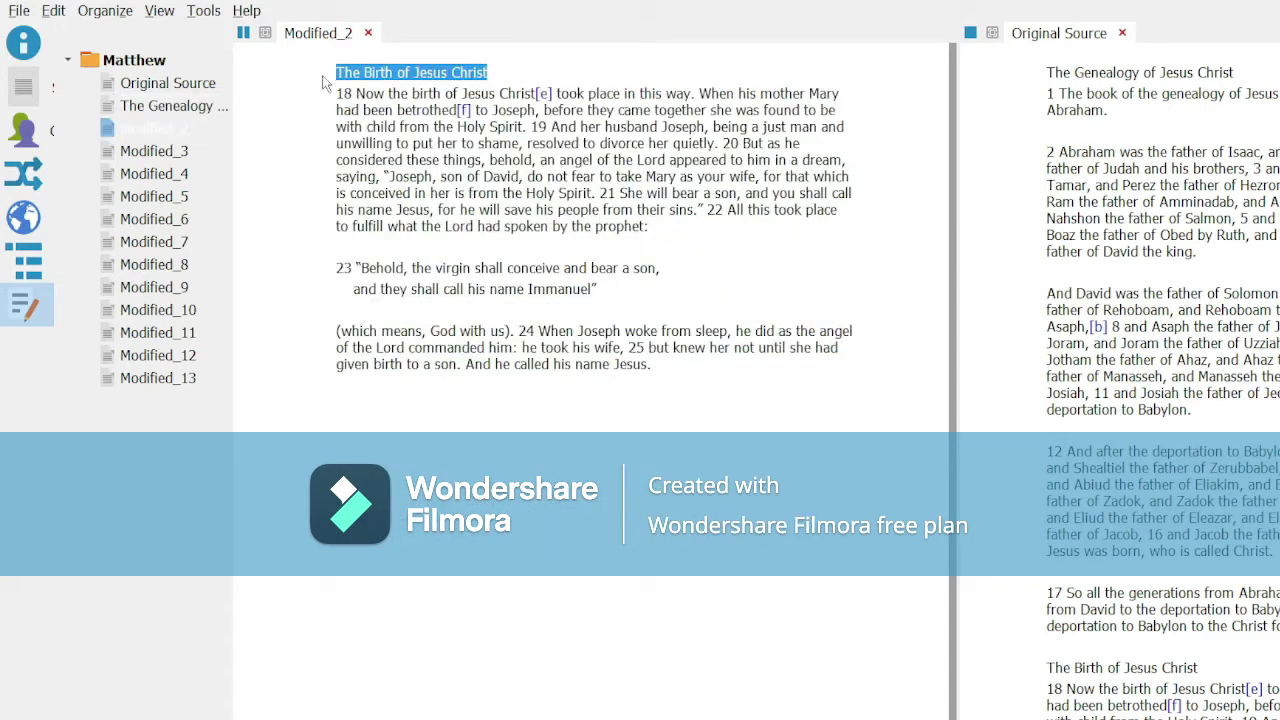
left_click(164, 137)
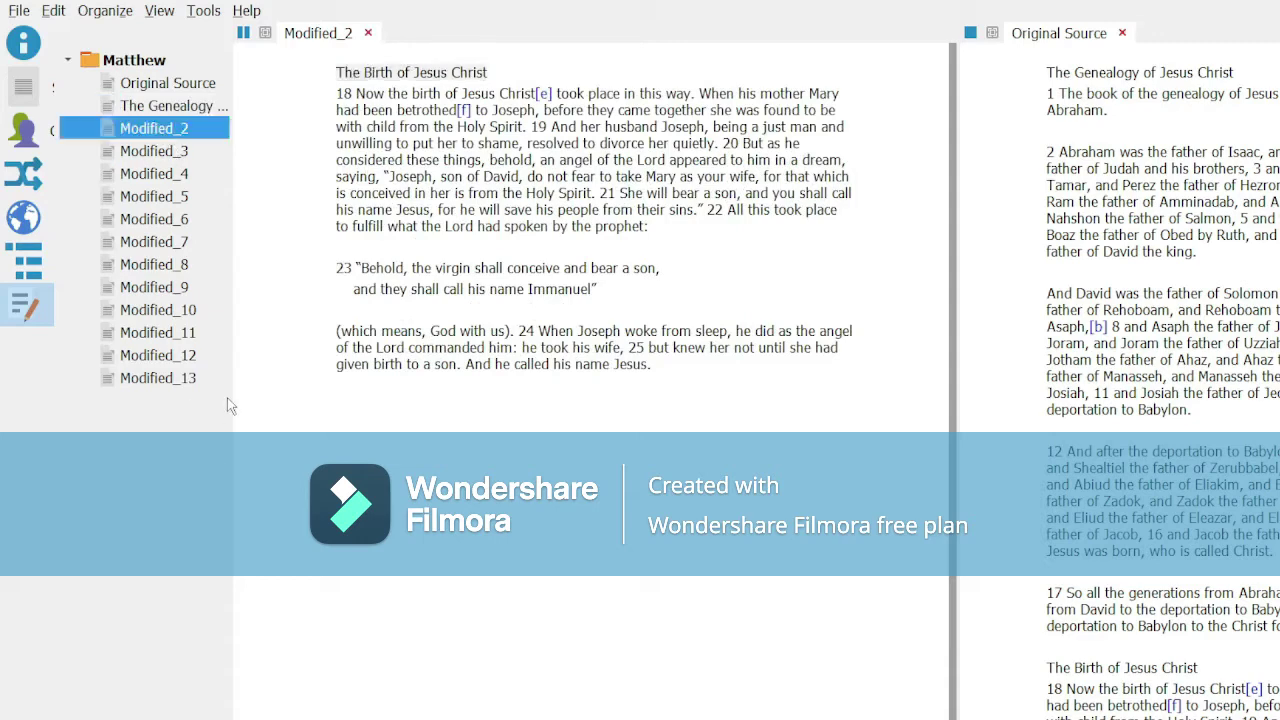
key("F2")
key("ctrl+v")
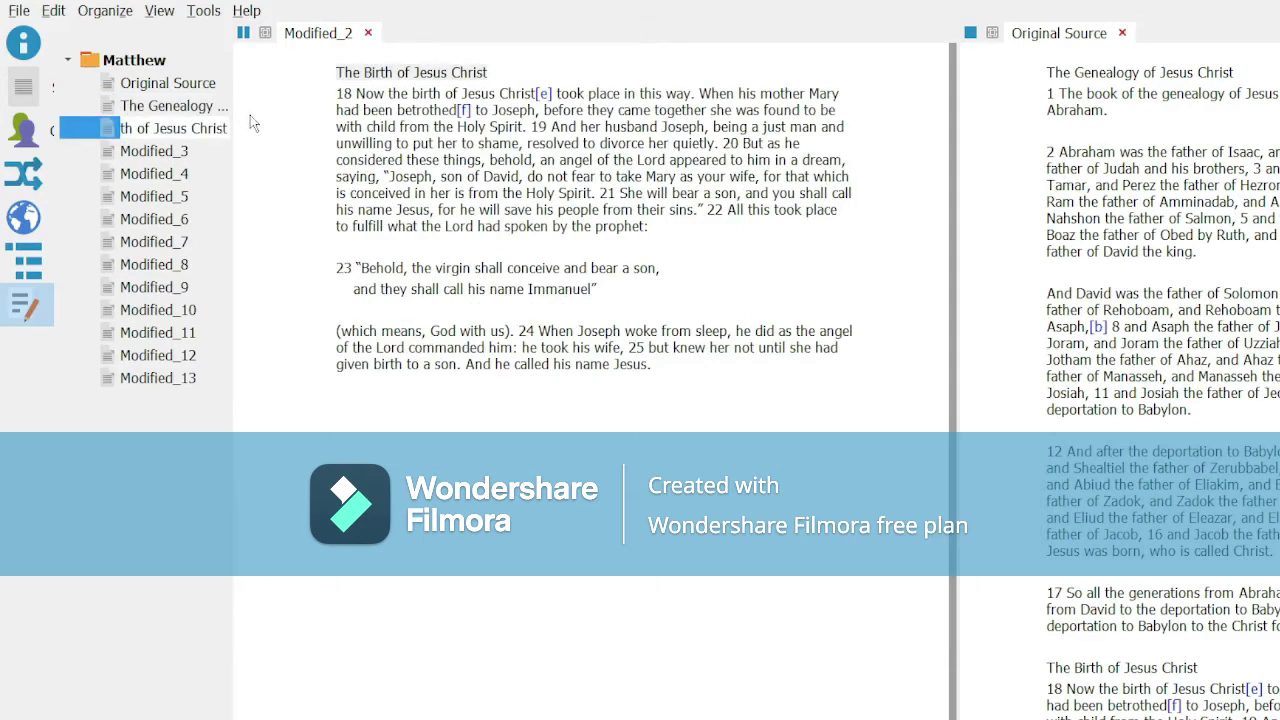
left_click(154, 152)
Rename Modified_3 to 'The Visit of the Wise Men'
left_click_drag(498, 72, 339, 76)
key("ctrl+c")
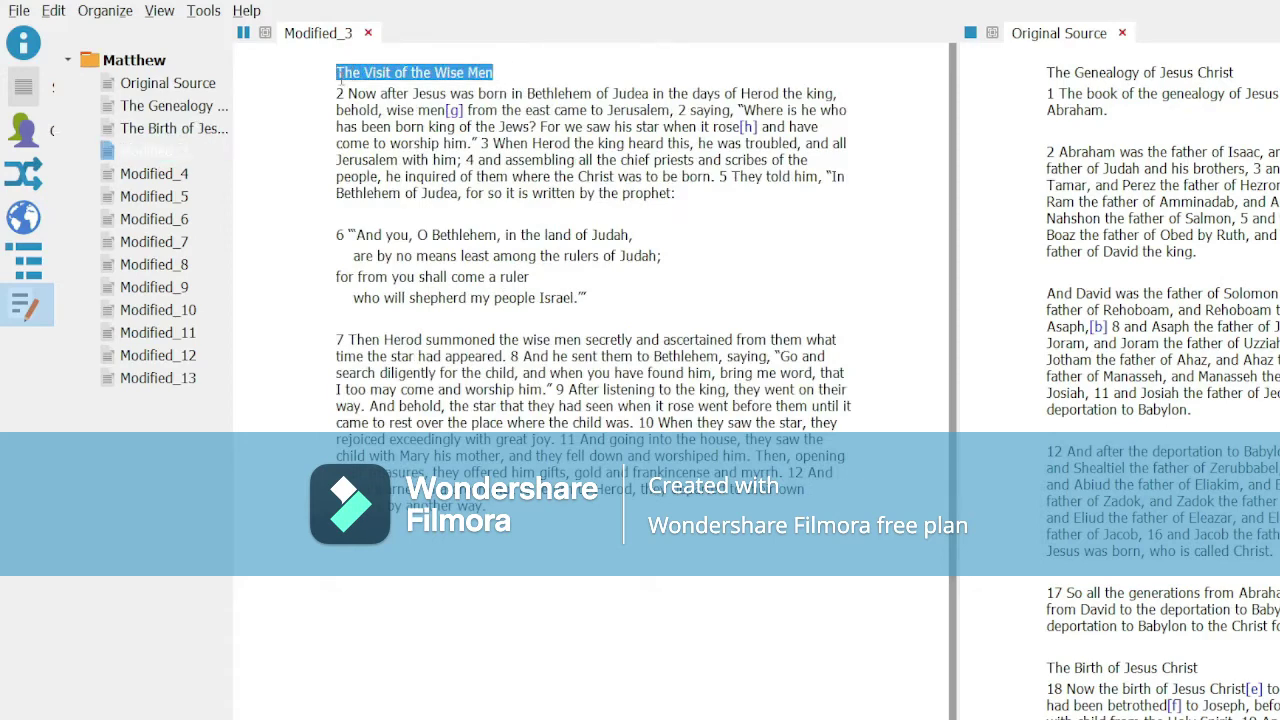
left_click(156, 176)
left_click(165, 156)
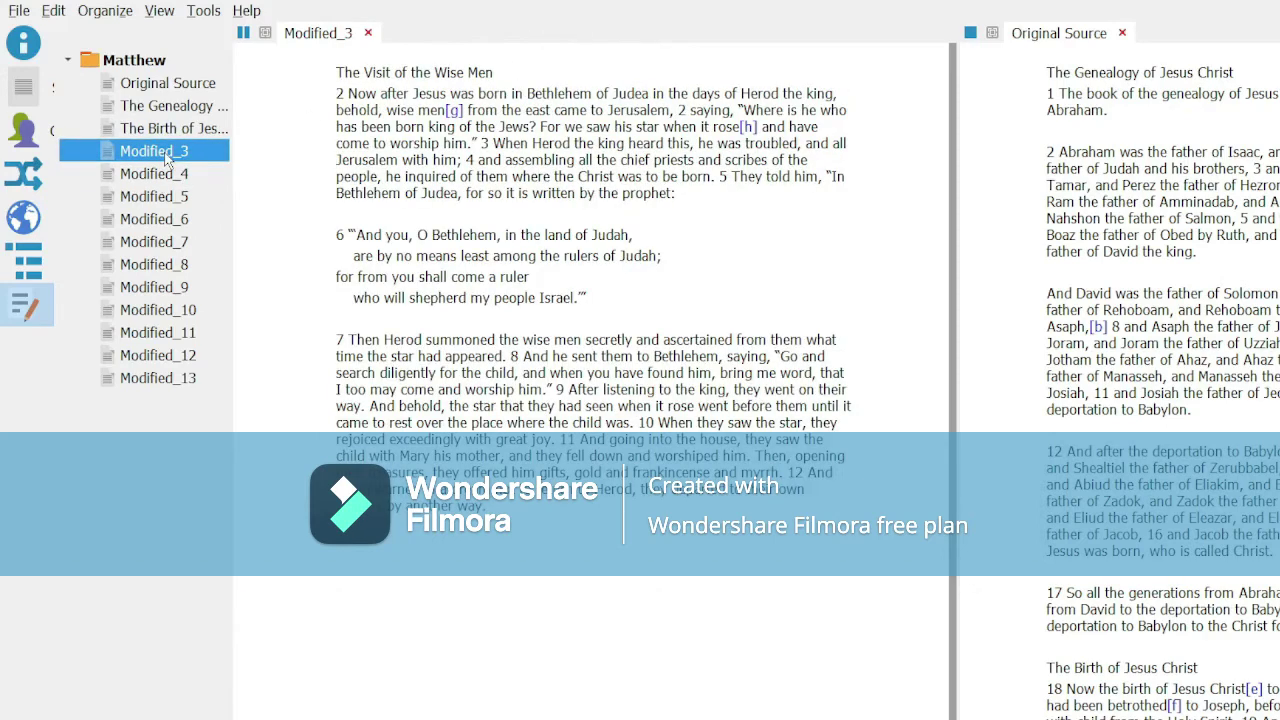
key("F2")
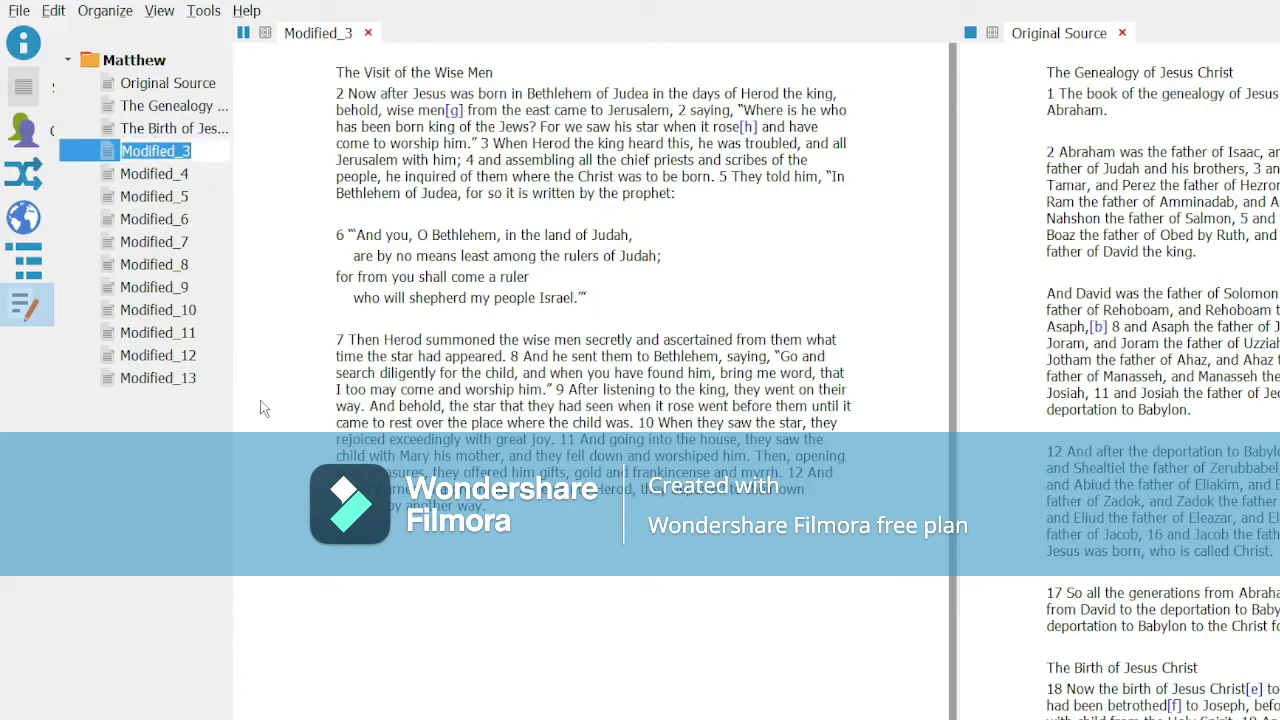
key("ctrl+v")
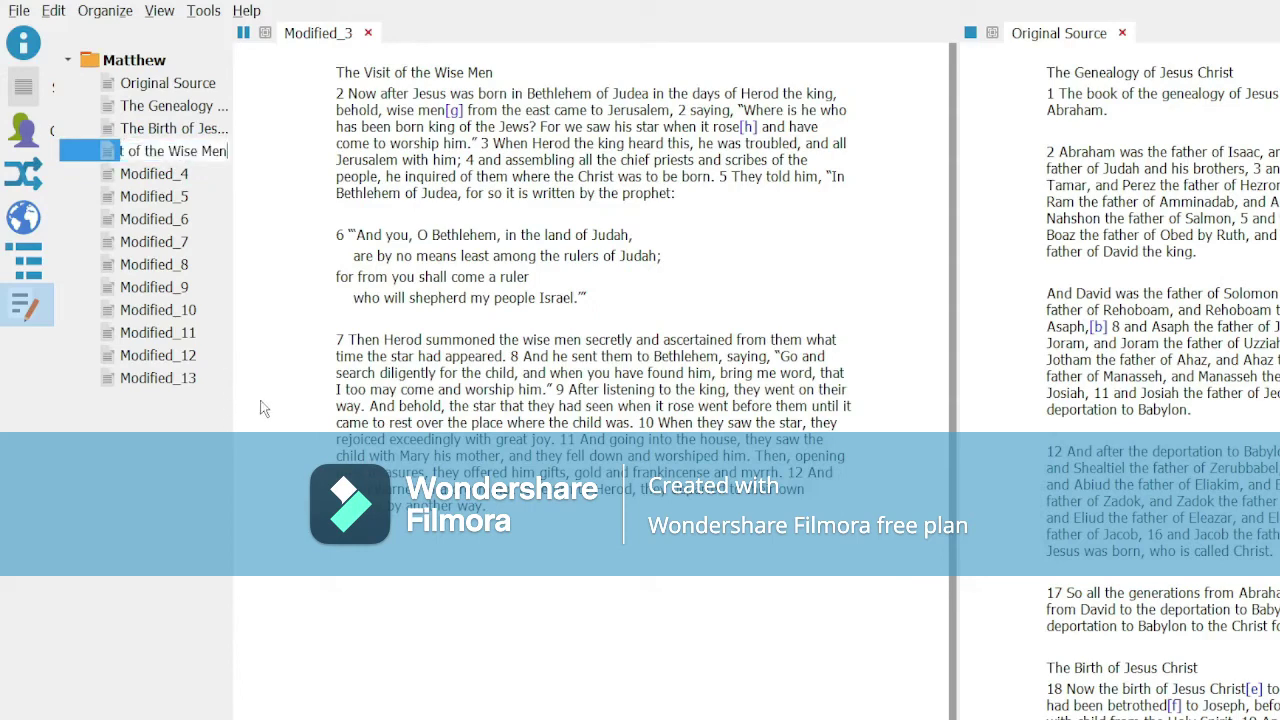
left_click(145, 176)
Rename Modified_4 to 'The Flight to Egypt'
left_click_drag(454, 72, 335, 72)
key("ctrl+c")
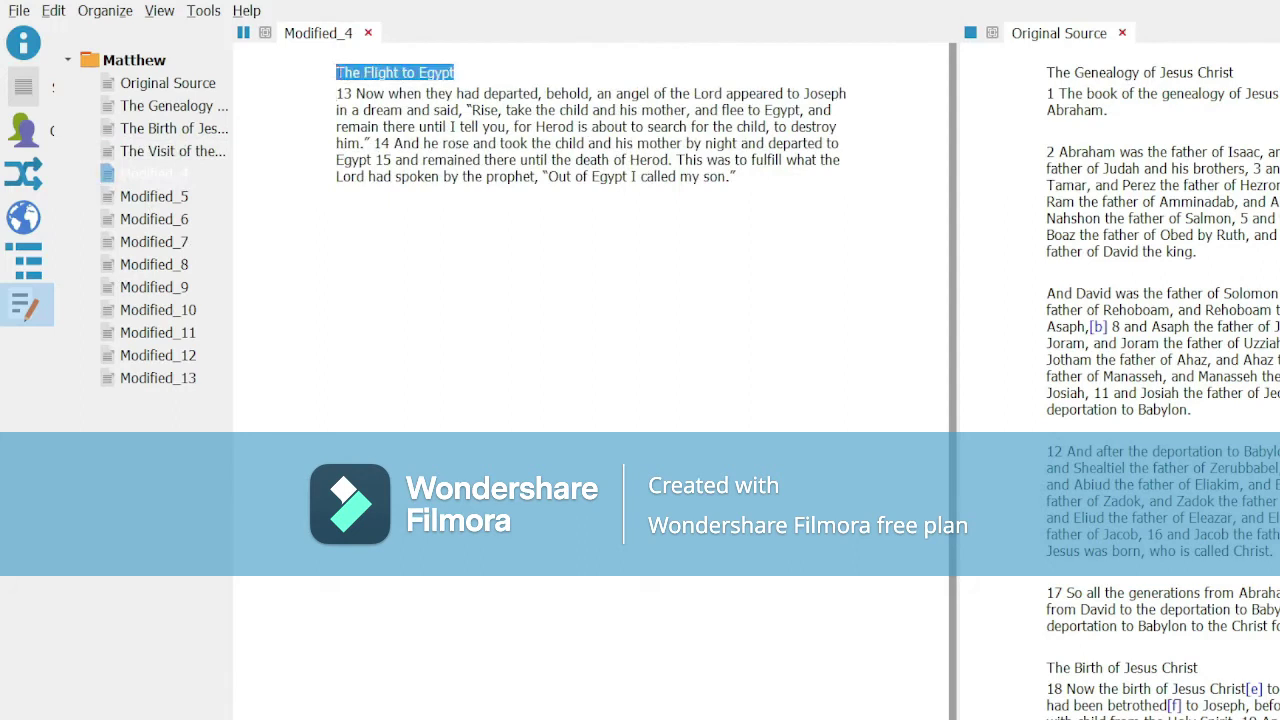
left_click(154, 180)
key("F2")
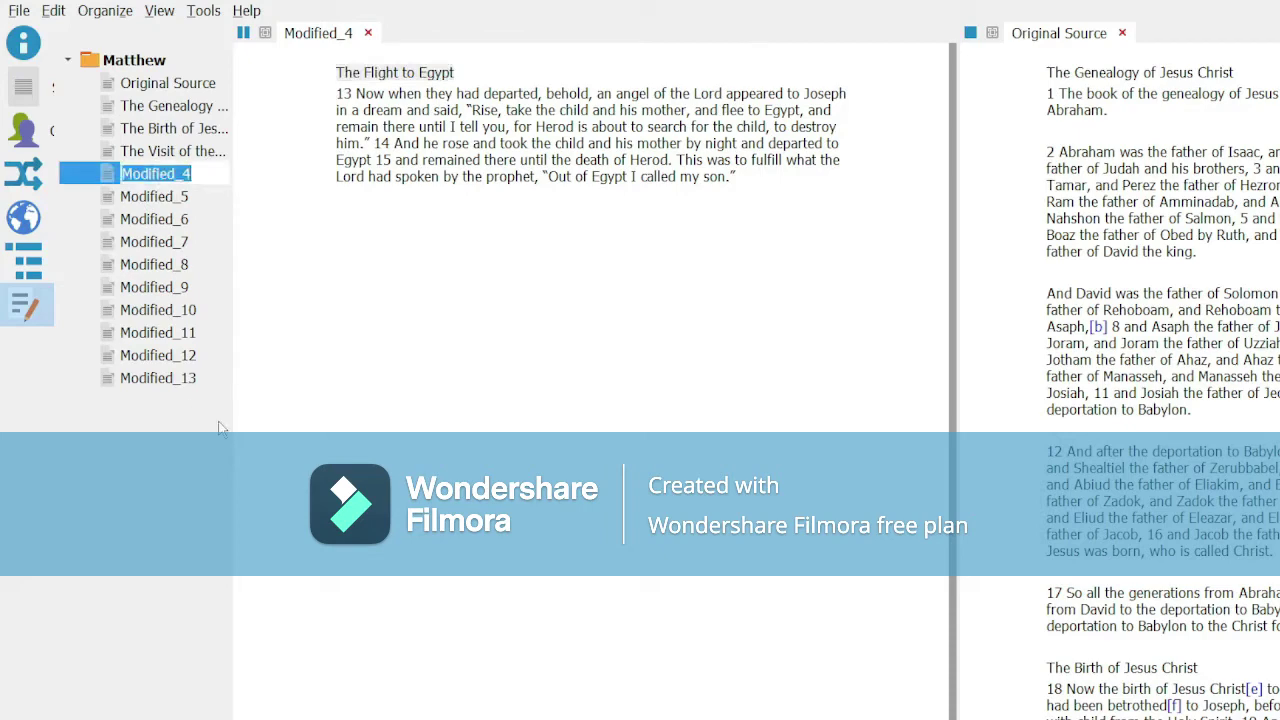
key("ctrl+v")
key("Return")
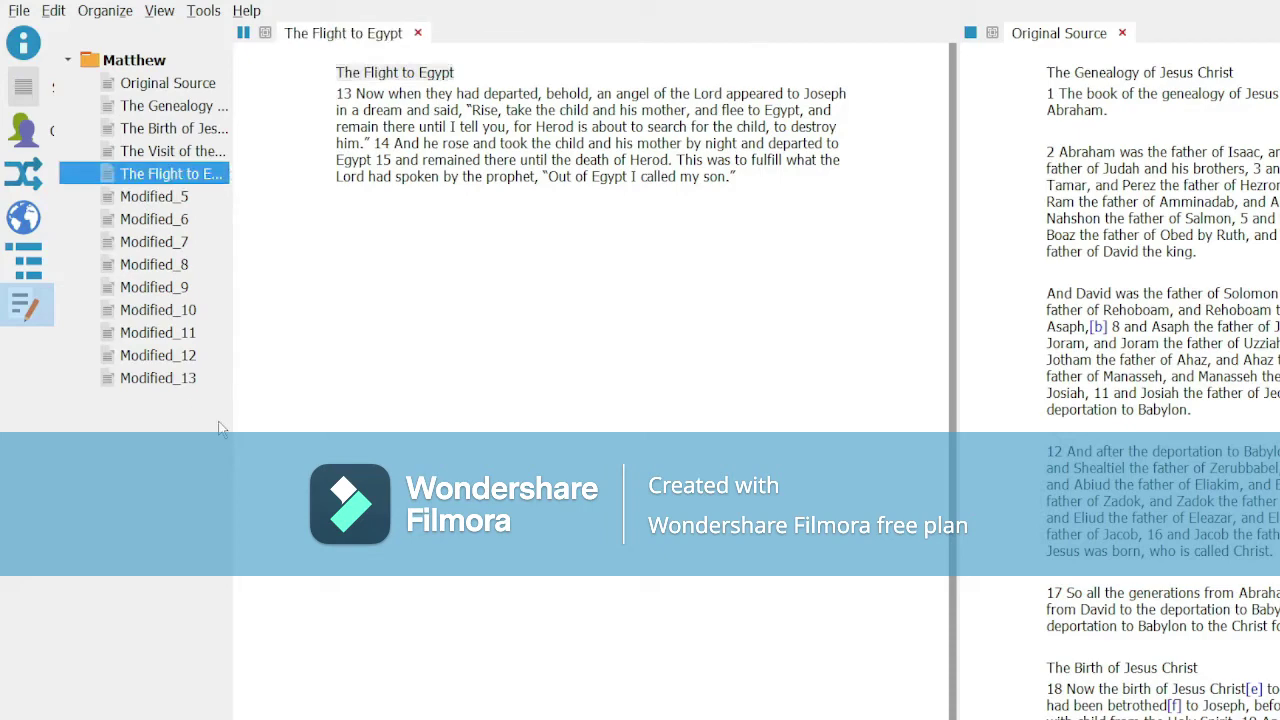
Copy the heading 'Herod Kills the Children' and begin renaming Modified_5 with it
left_click(180, 199)
left_click_drag(483, 73, 337, 73)
key("ctrl+c")
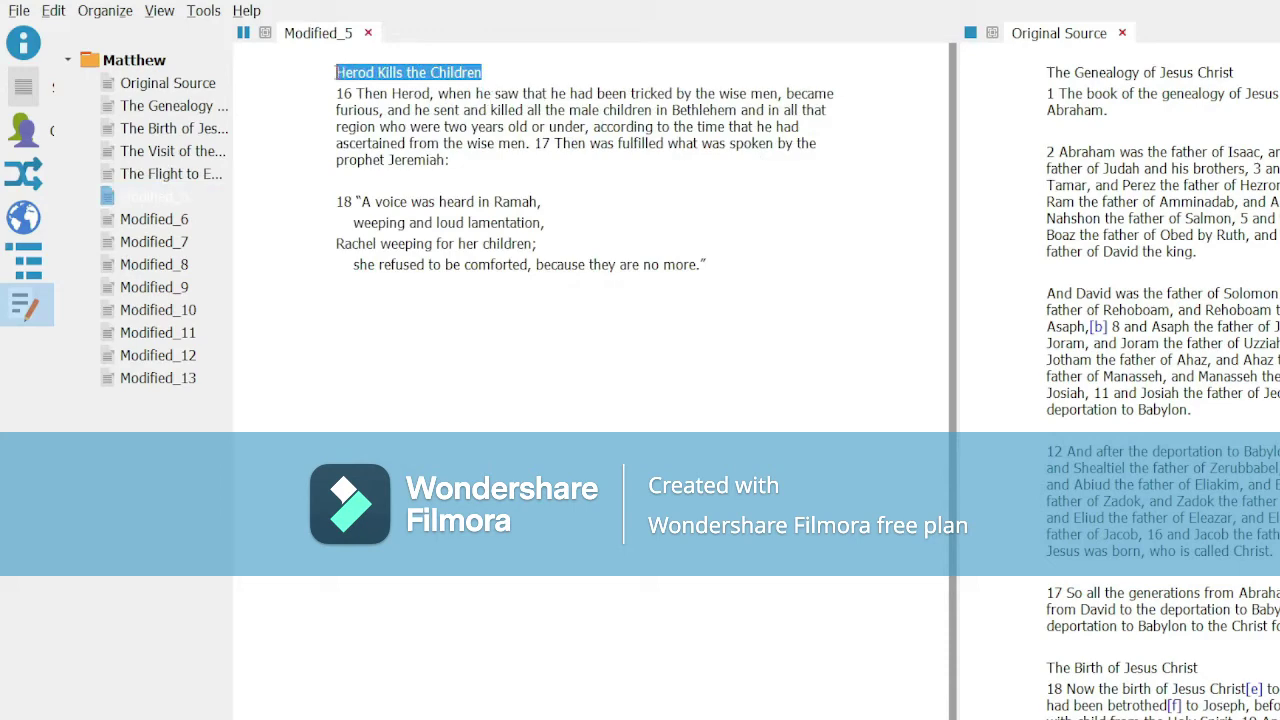
left_click(166, 202)
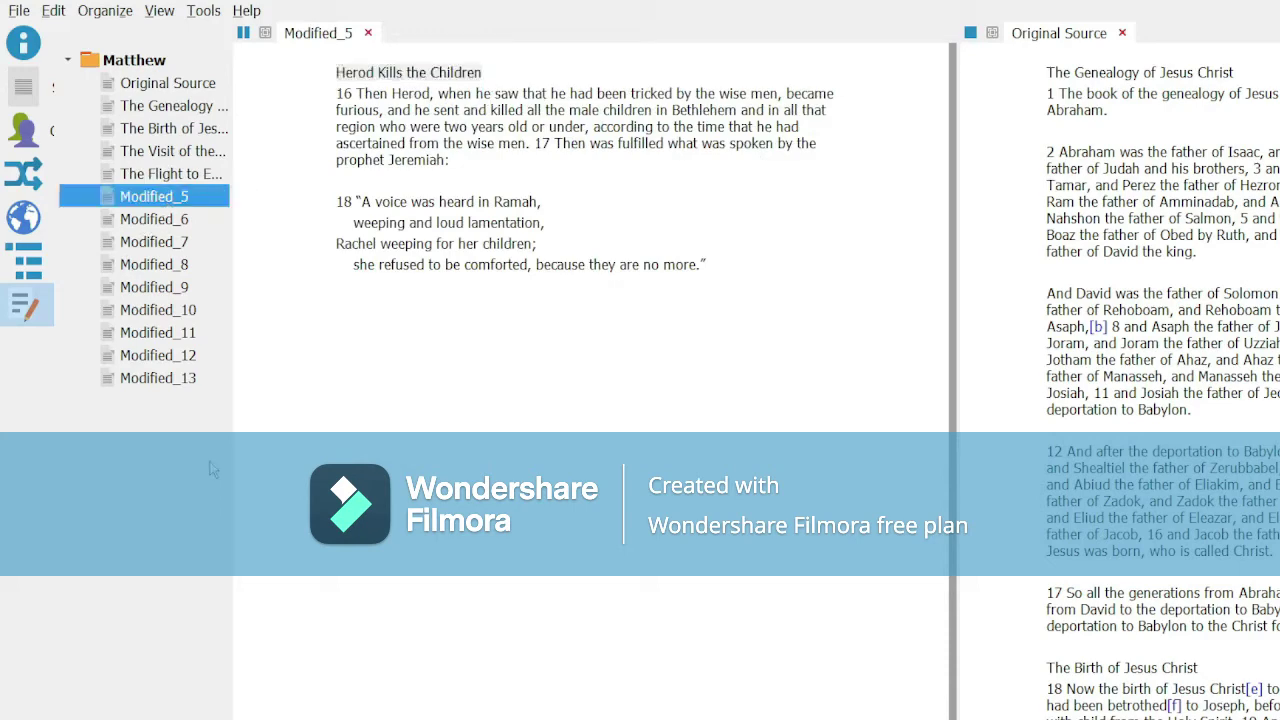
key("F2")
Confirm the previous document's name 'Herod Kills the Children' and open Modified_13
key("ctrl+v")
key("Return")
left_click(142, 380)
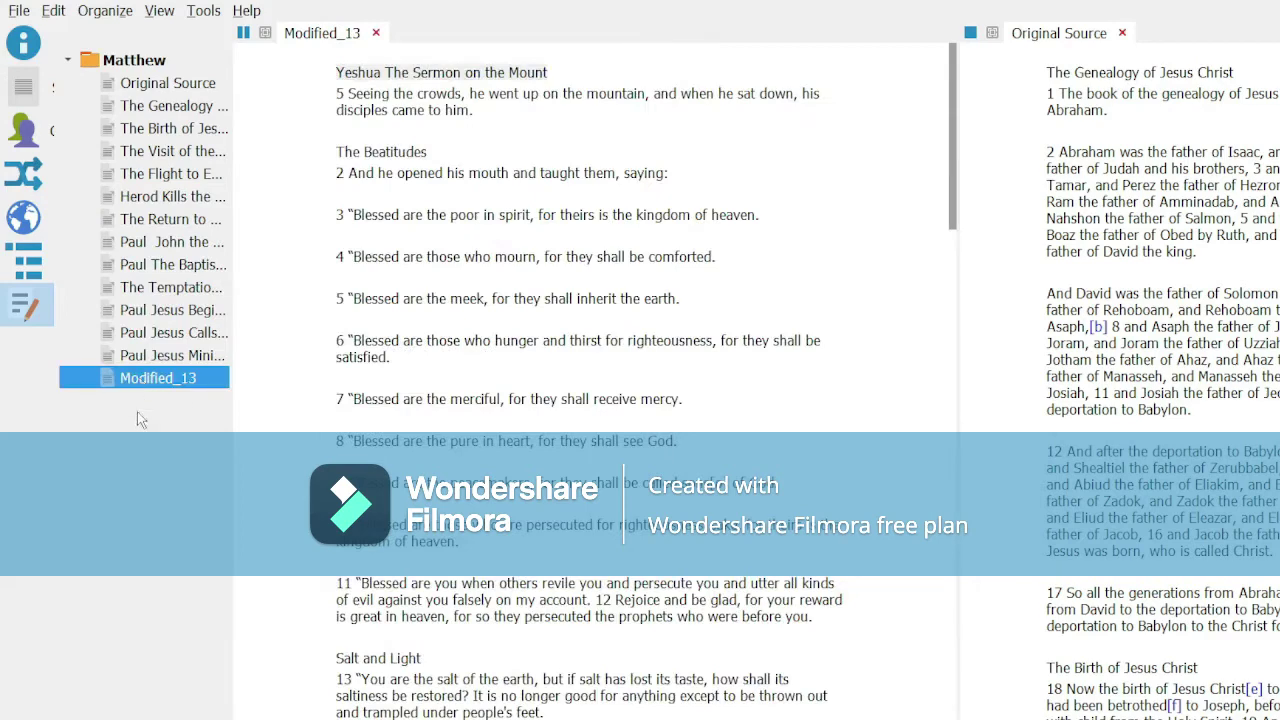
left_click(596, 322)
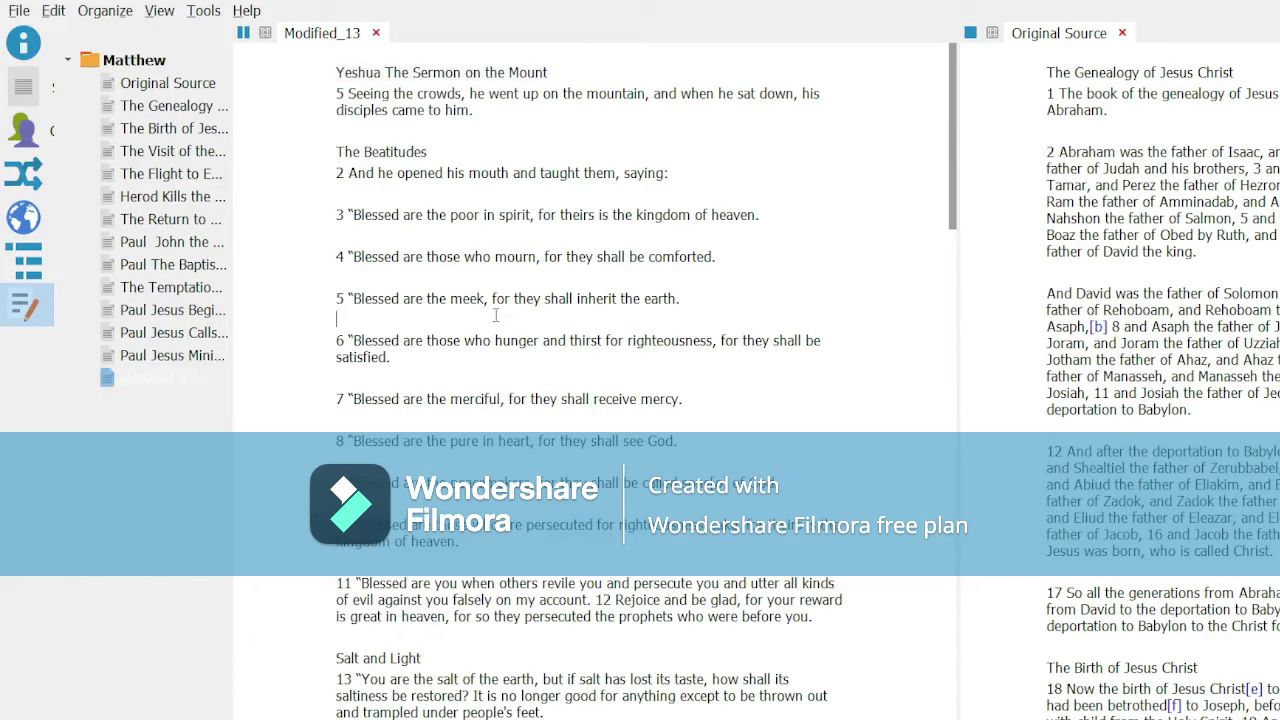
left_click(179, 358)
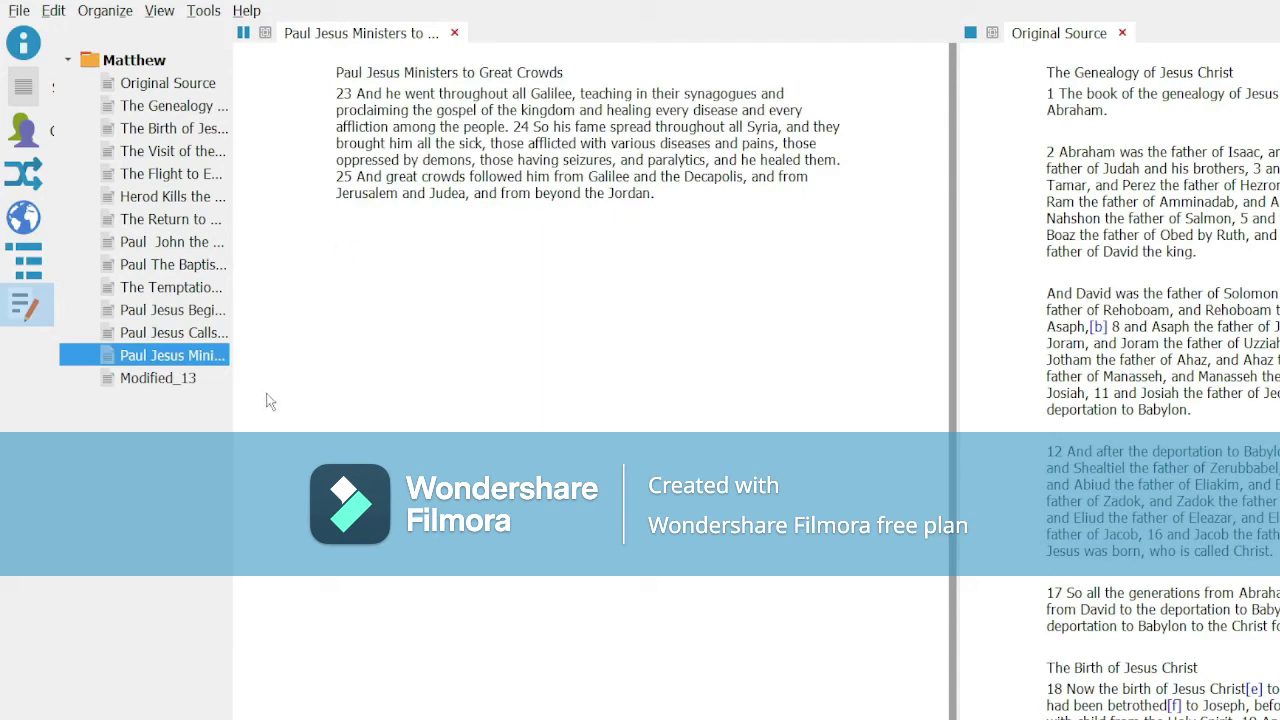
left_click(158, 380)
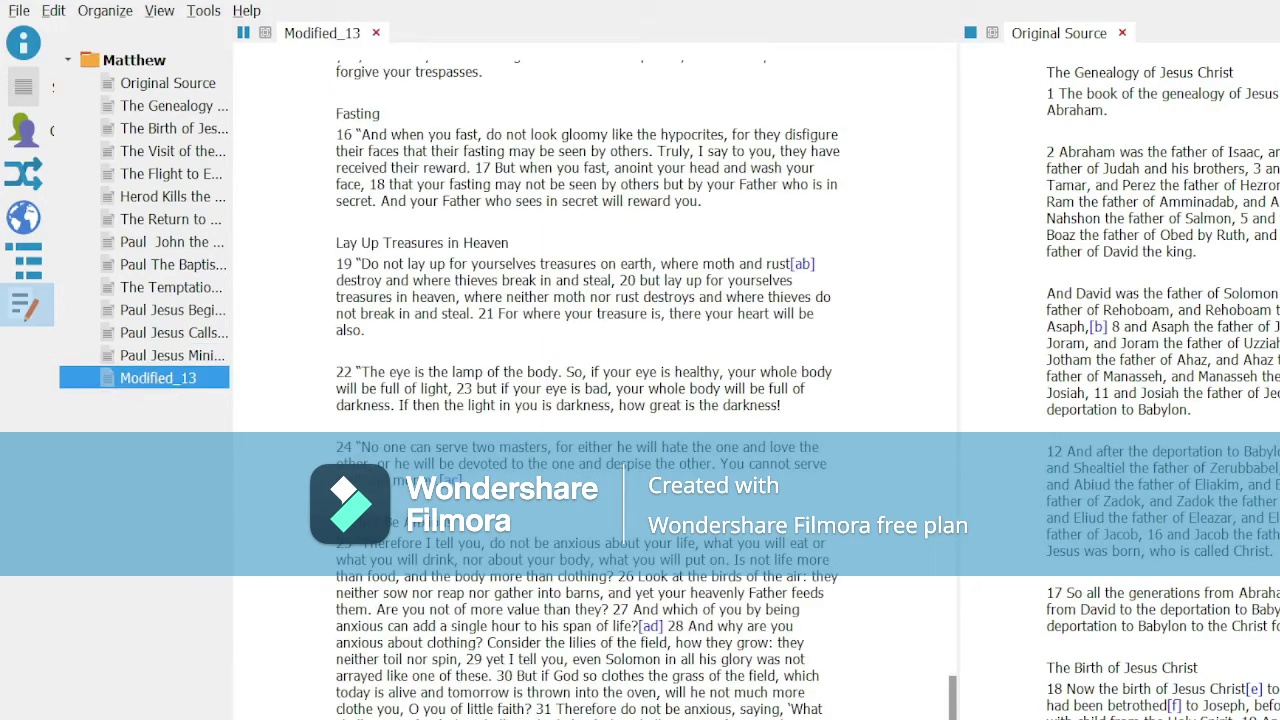
Take the heading 'Yeshua The Sermon on the Mount' and paste it as Modified_13's new name
left_click_drag(952, 698, 908, 77)
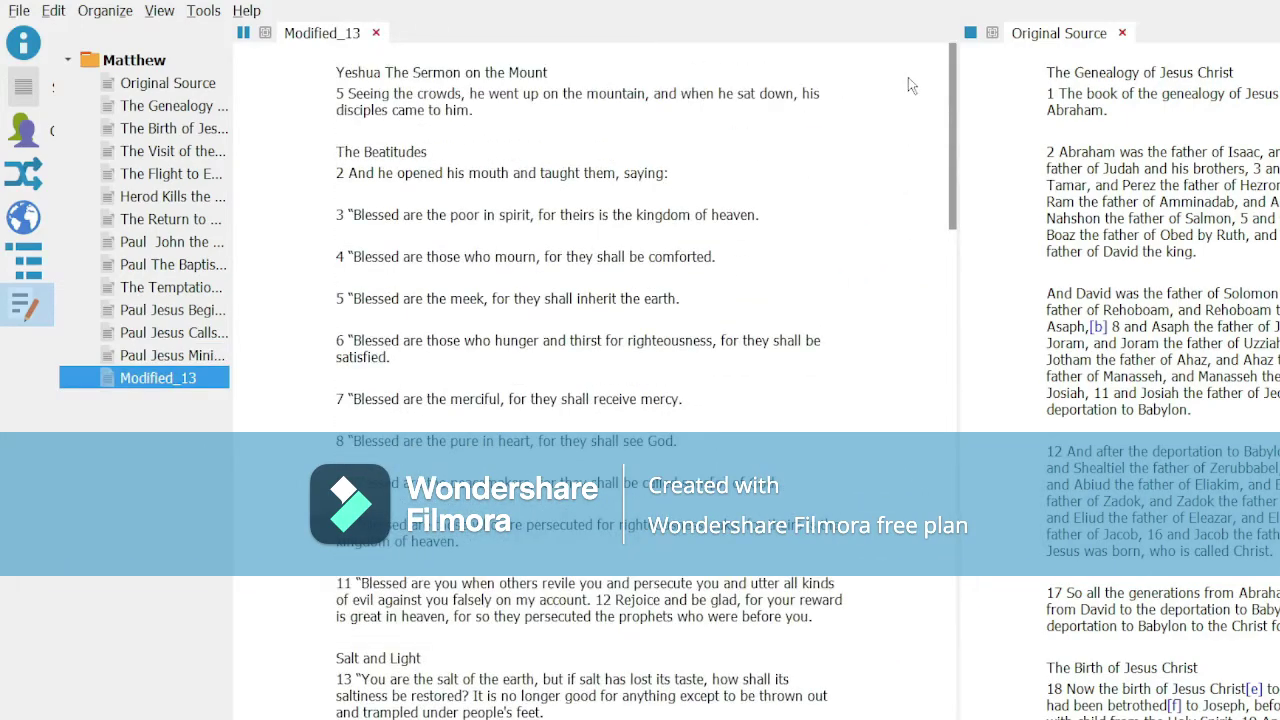
left_click_drag(549, 74, 338, 78)
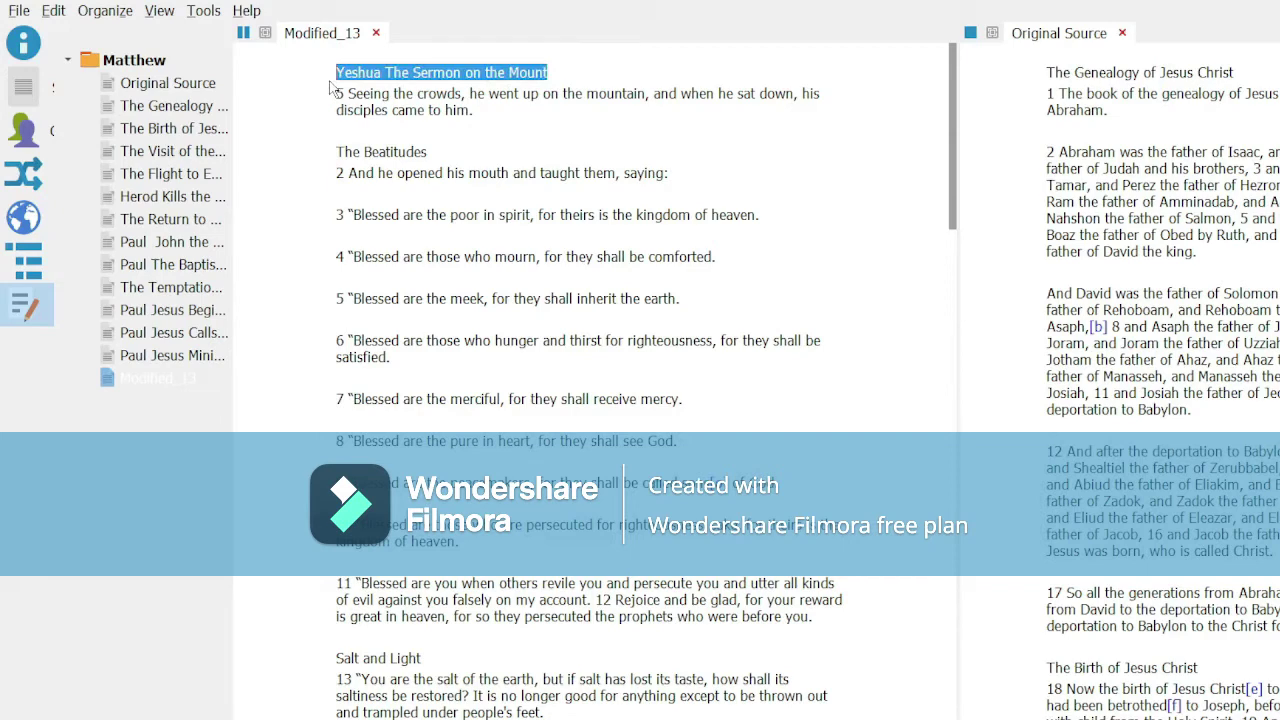
left_click(155, 380)
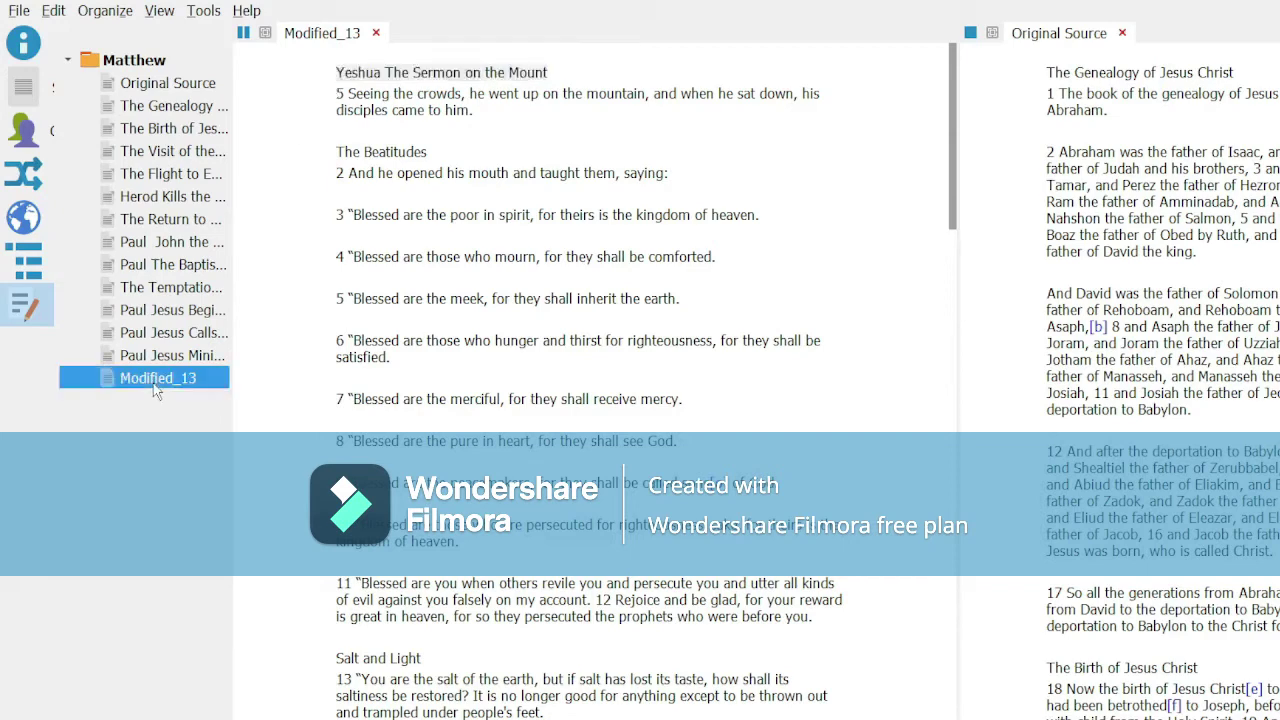
key("F2")
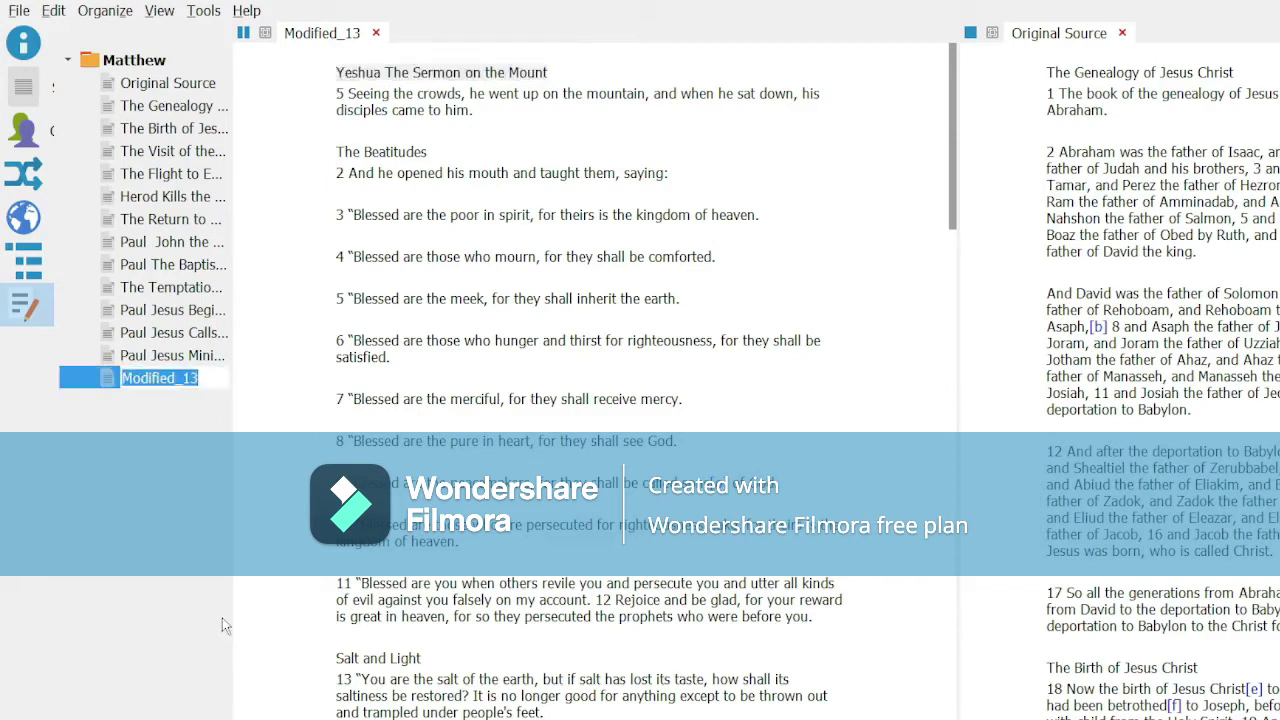
key("ctrl+v")
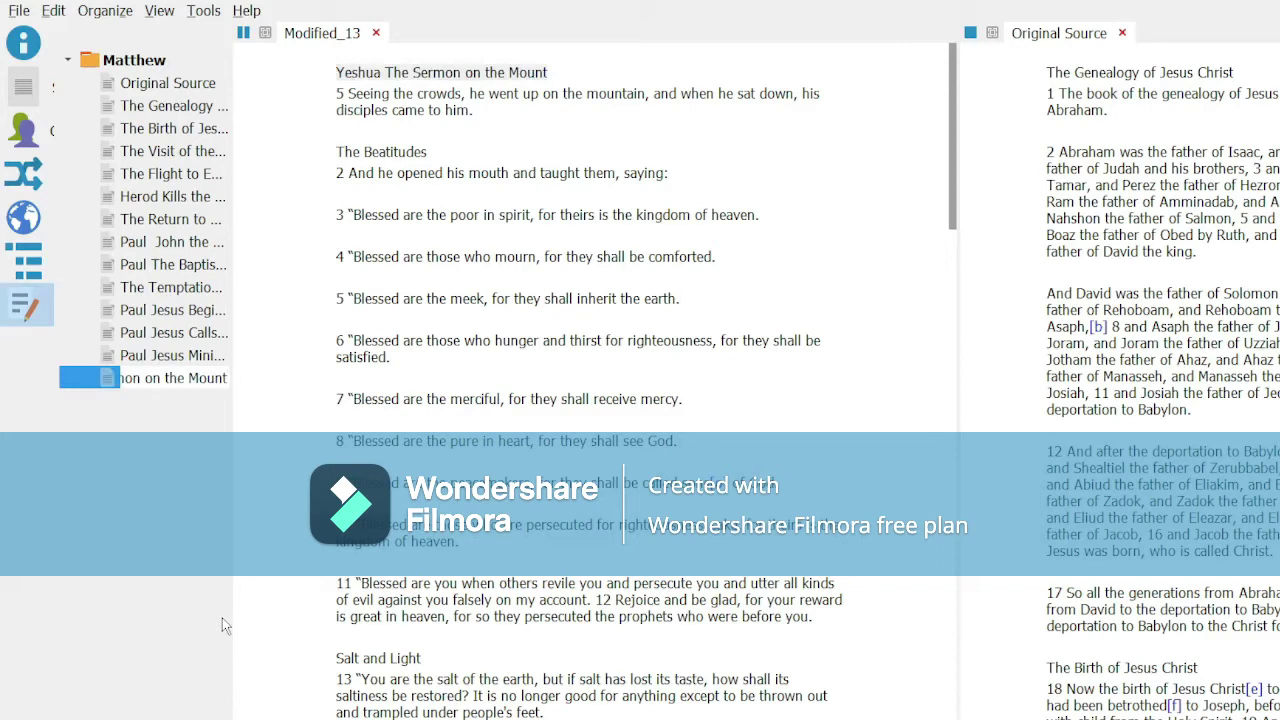
Commit the name 'Yeshua The Sermon on the Mount' and view Matthew's documents as index cards
key("Return")
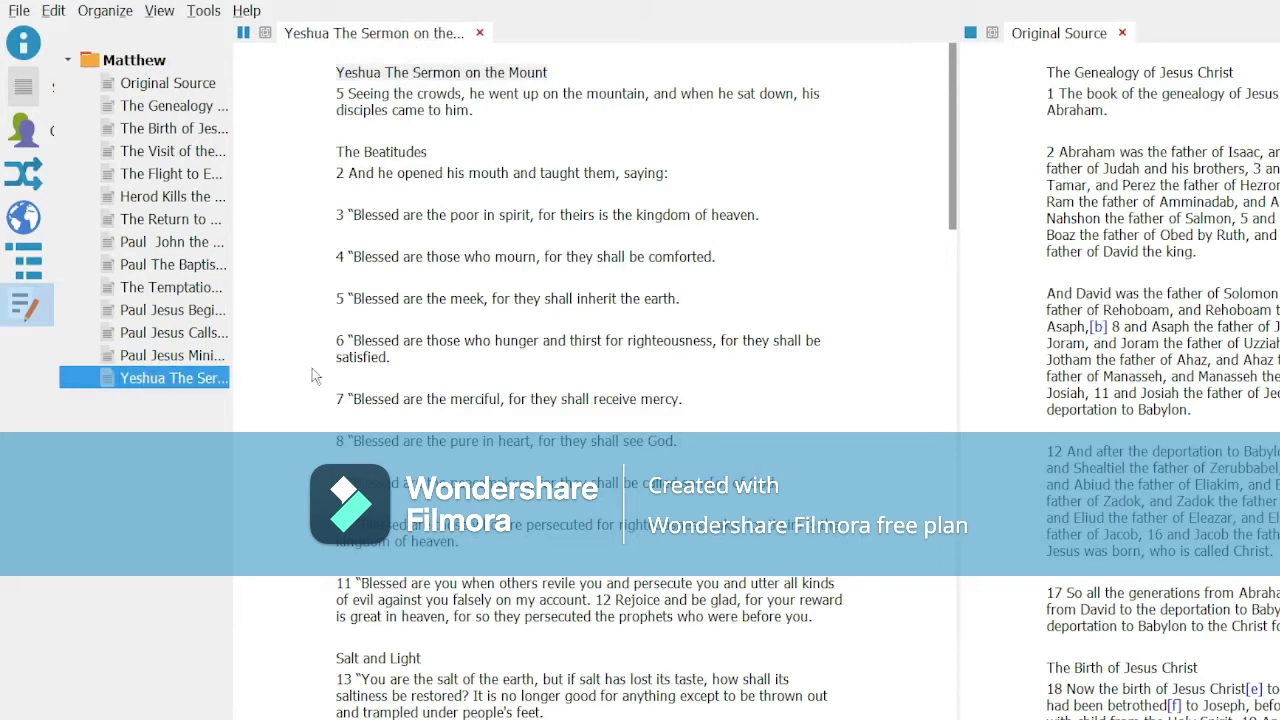
left_click(524, 236)
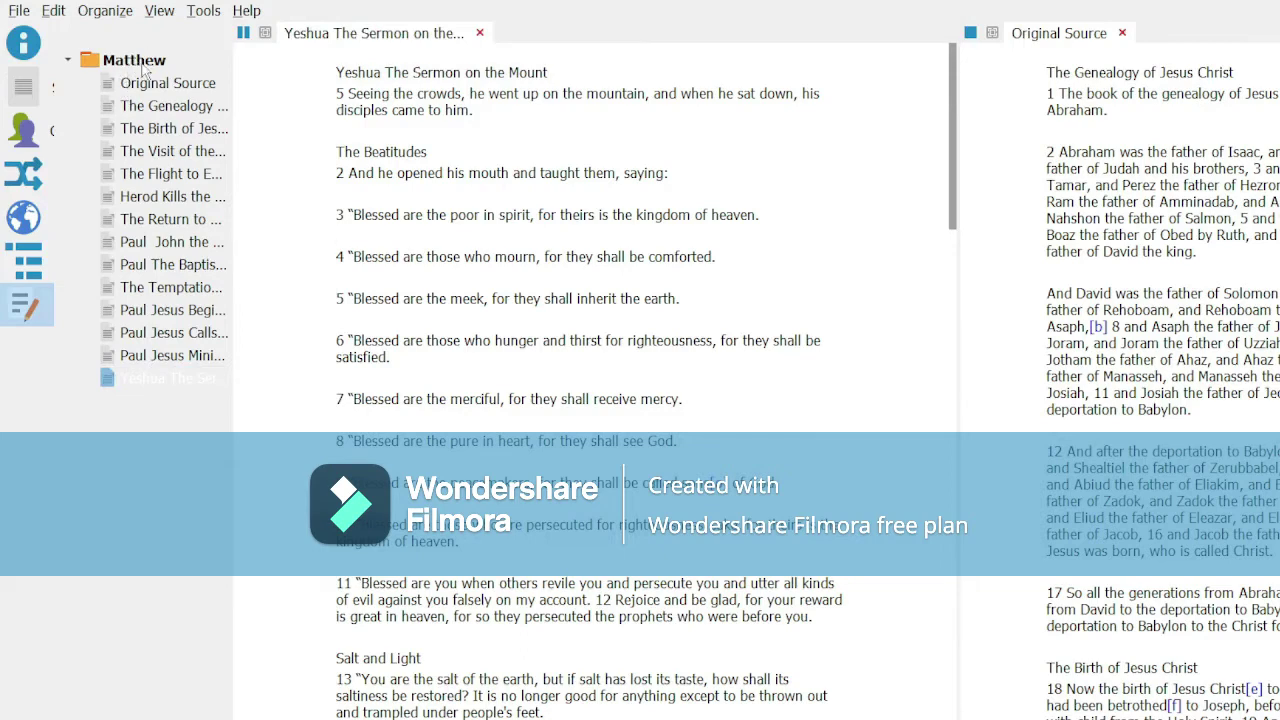
left_click(146, 62)
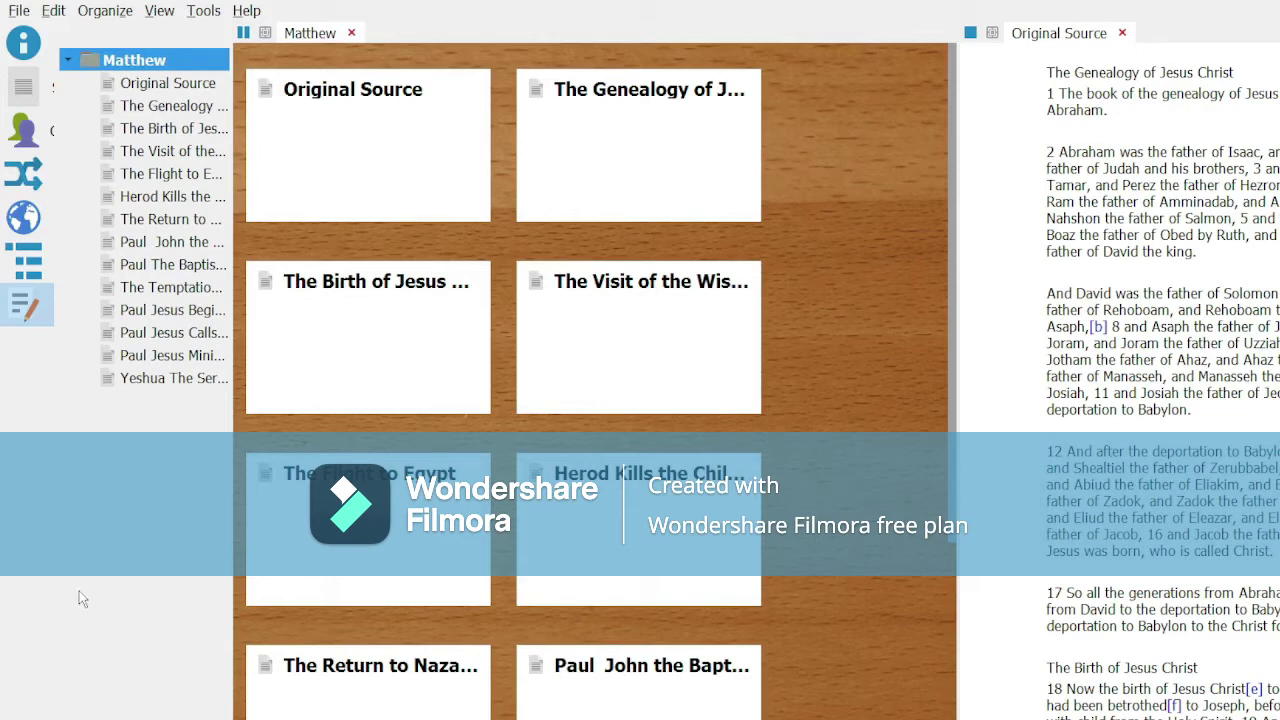
Add three new folders inside the Matthew folder
key("ctrl+shift+n")
key("ctrl+shift+n")
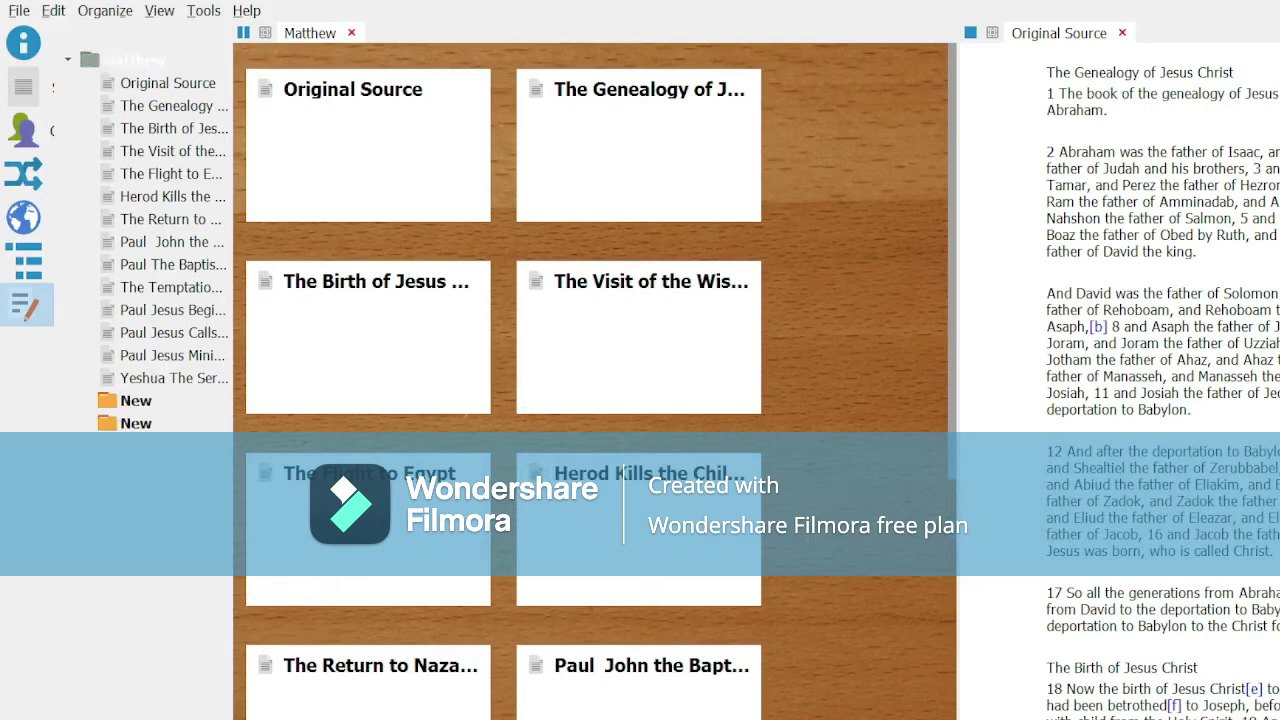
key("ctrl+shift+n")
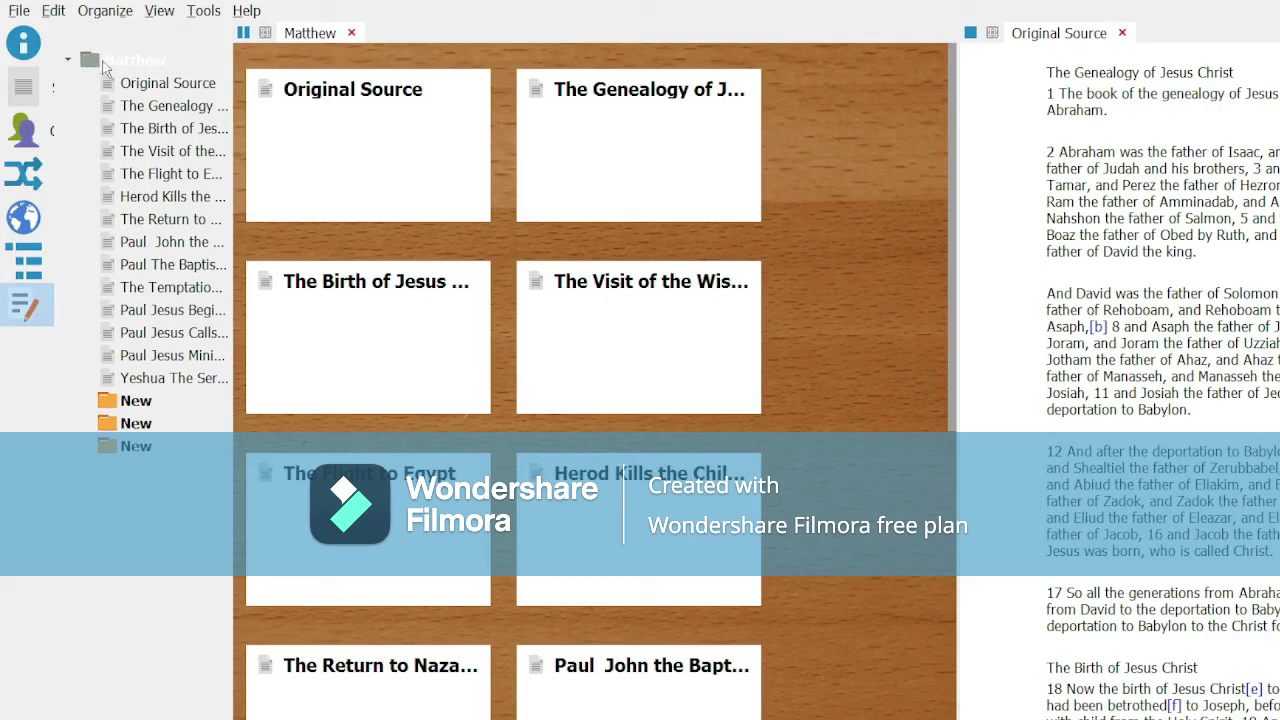
left_click(136, 446)
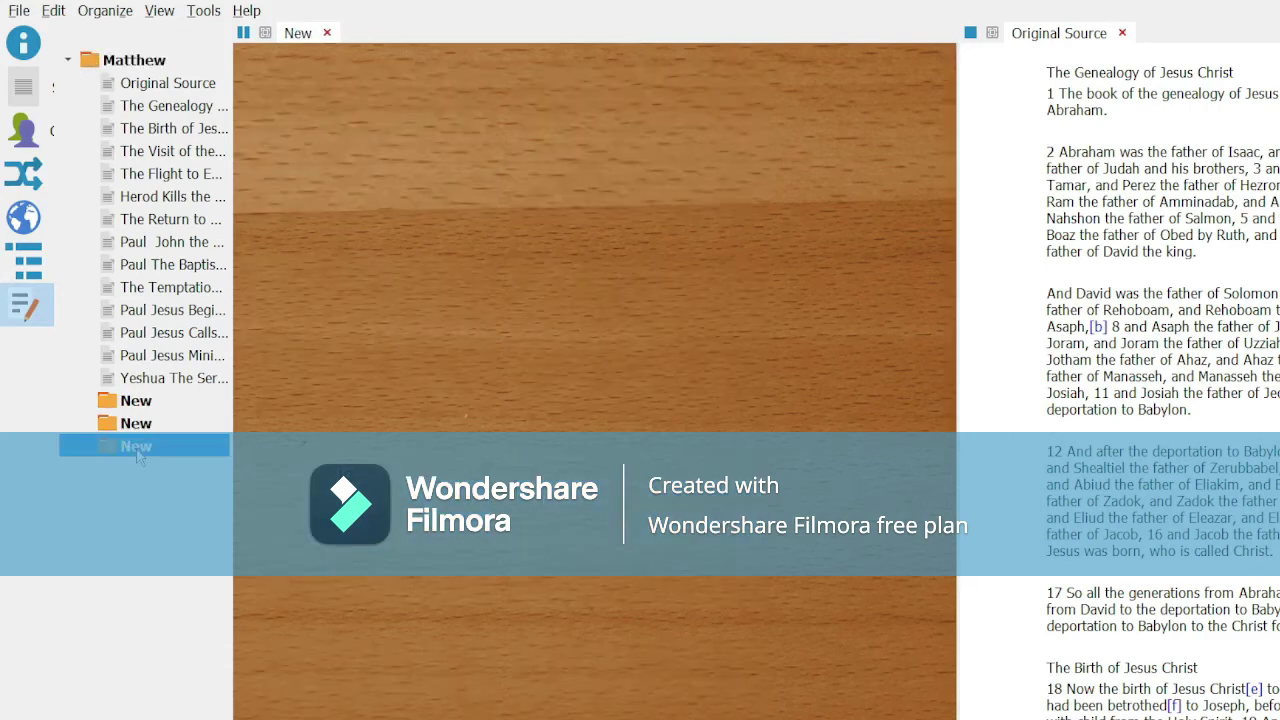
left_click_drag(138, 454, 94, 486)
left_click(145, 63)
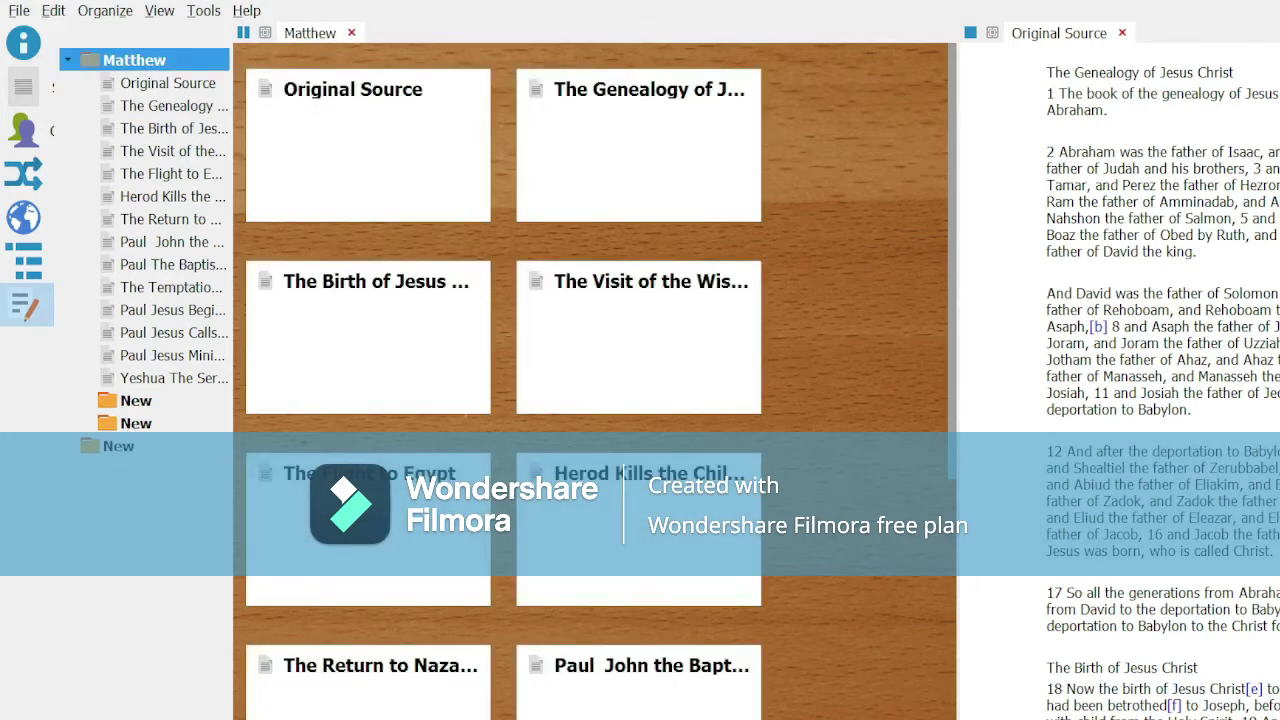
key("ctrl+shift+n")
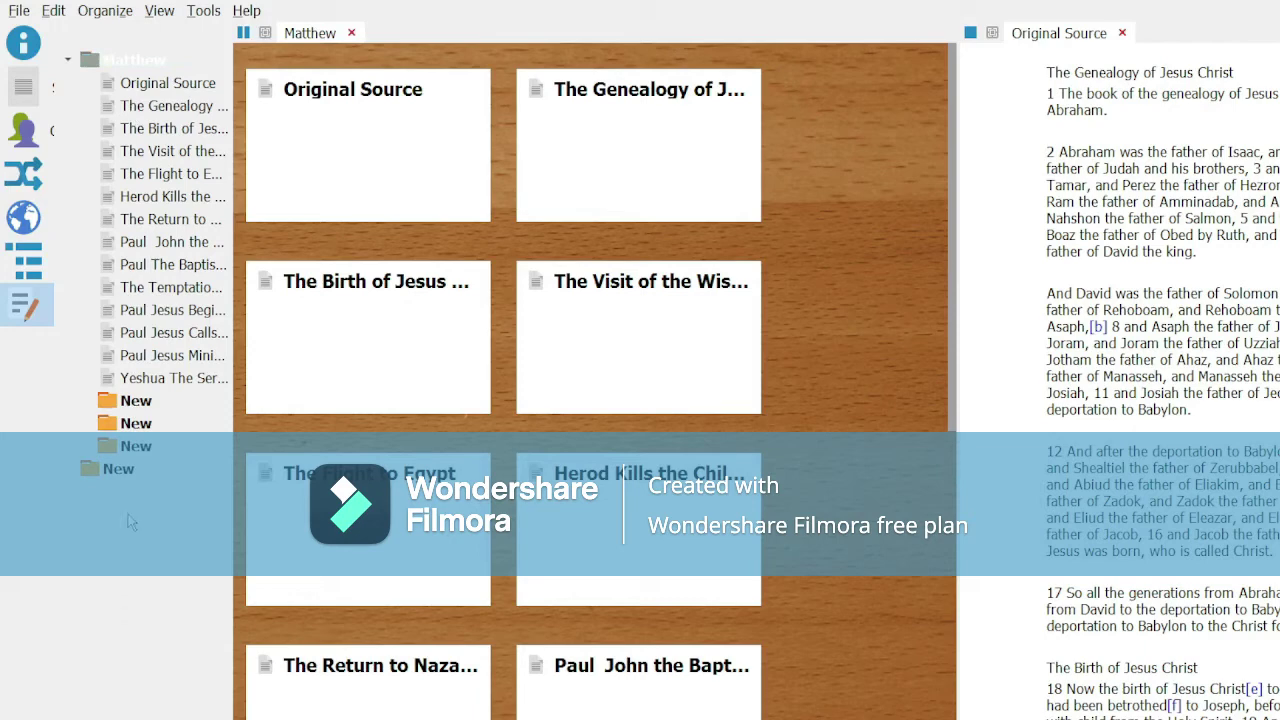
Rename the first two new folders 'The last redactor' and 'Paul'
left_click(138, 403)
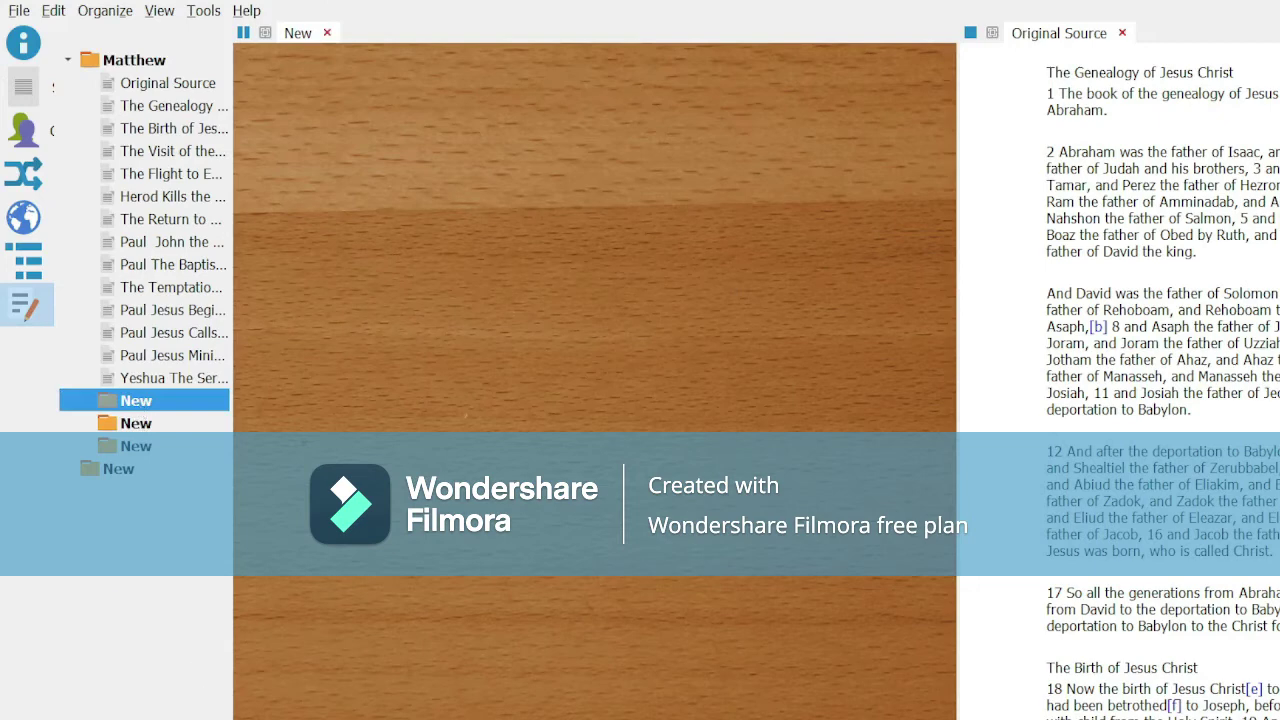
key("F2")
type("Th")
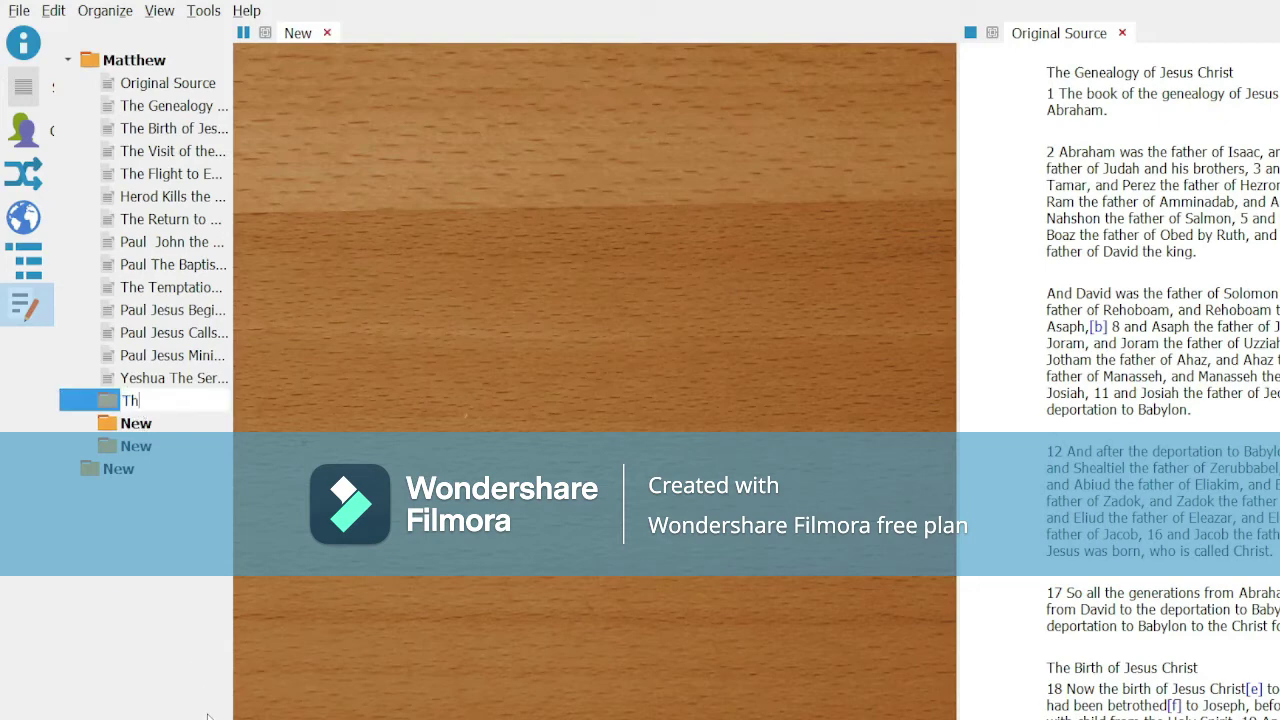
type("e last redactor")
key("Return")
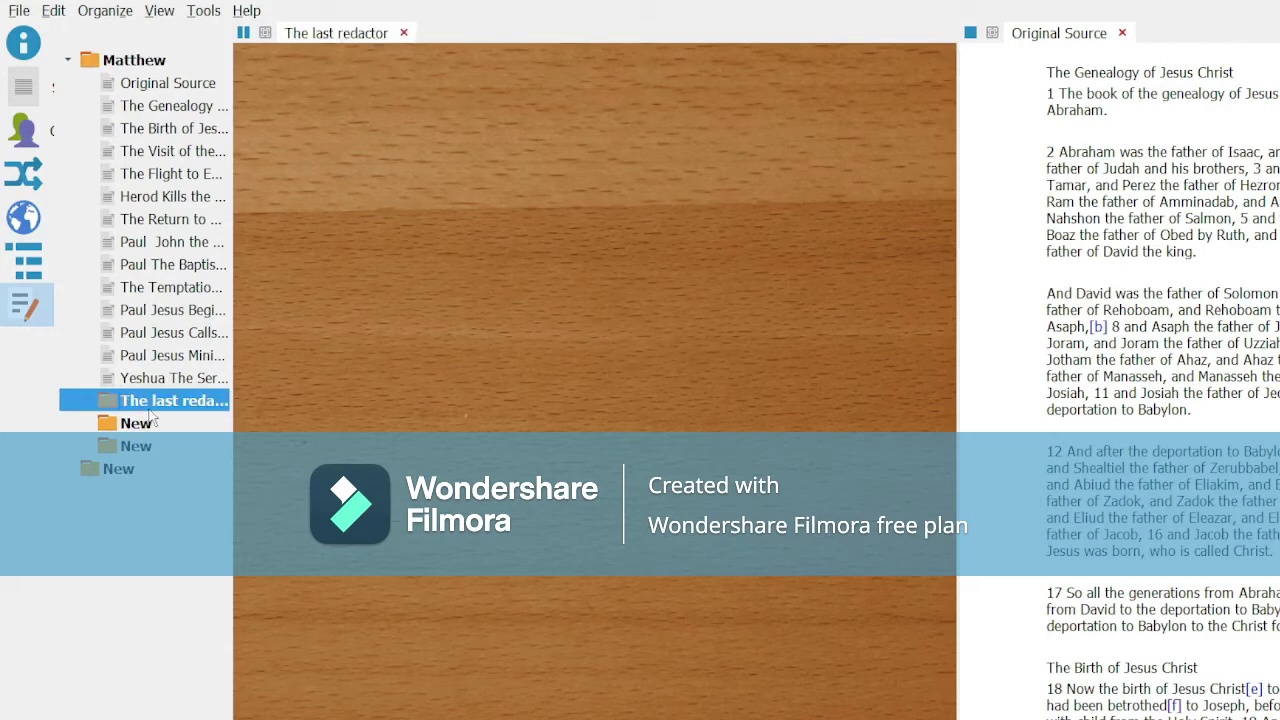
left_click(140, 428)
key("F2")
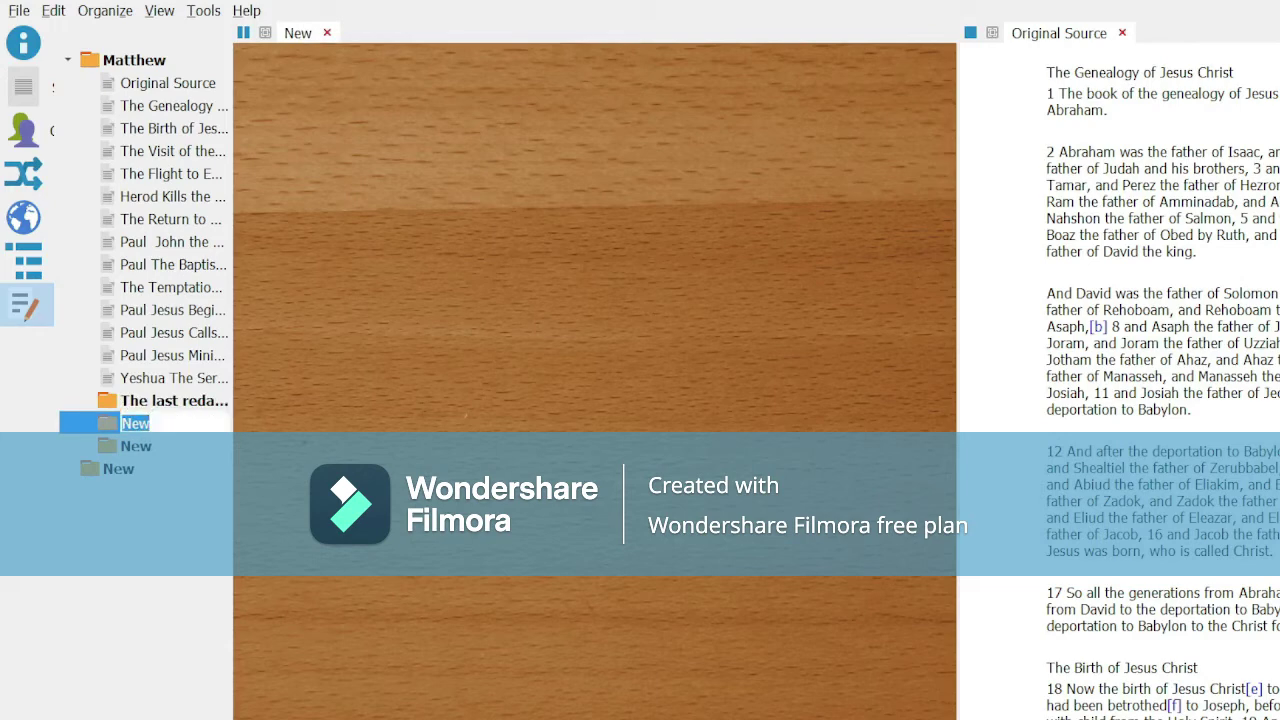
type("Paul")
key("Return")
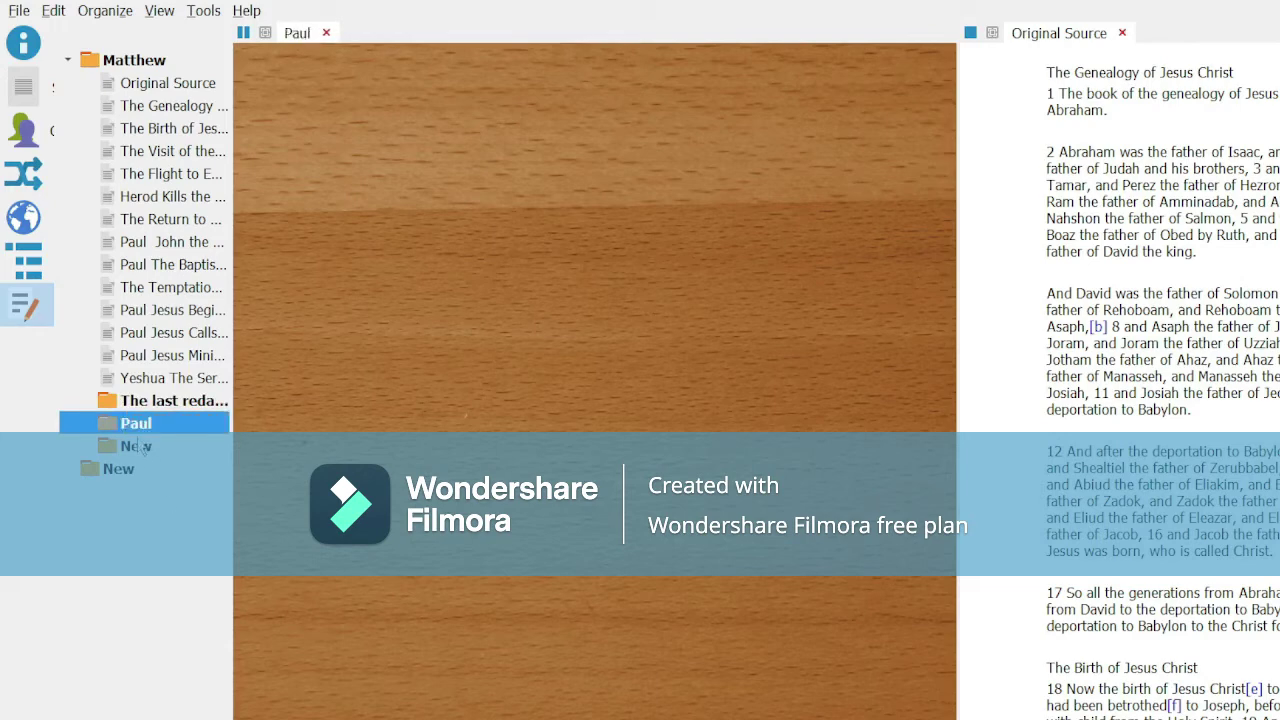
Rename the remaining new folder 'Yeshua' and return to Matthew's cards
left_click(140, 446)
key("F2")
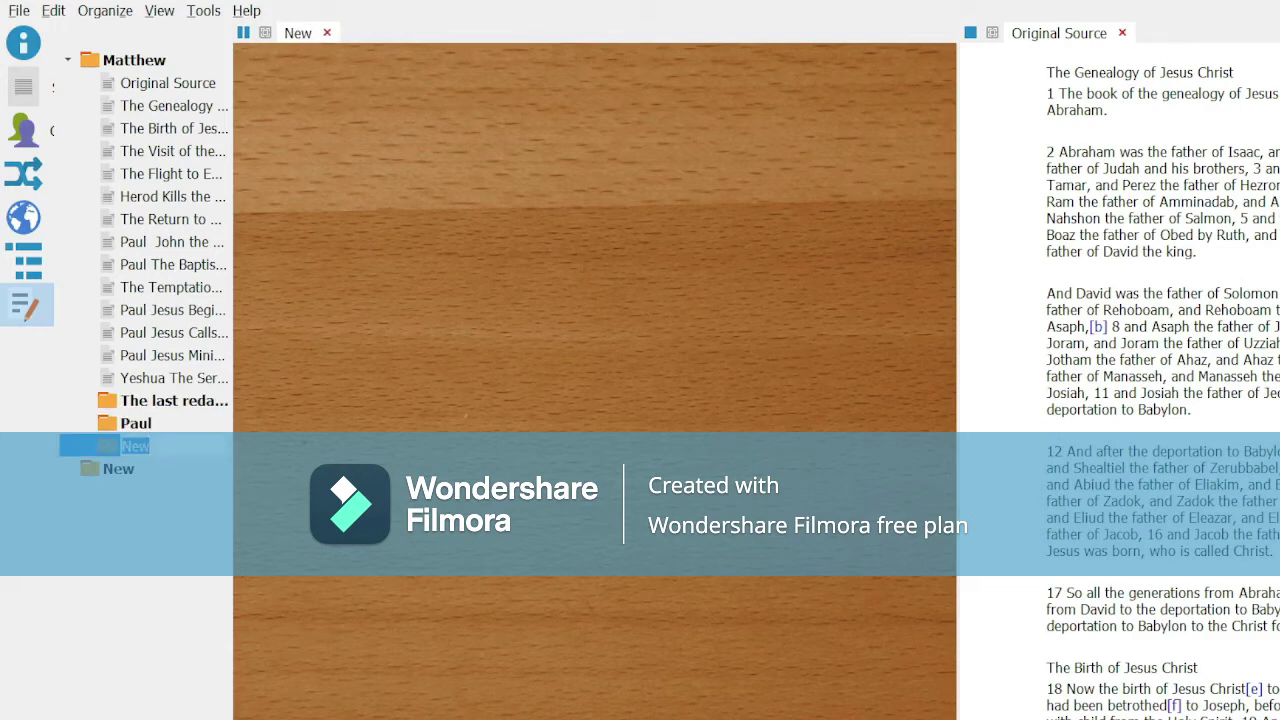
type("Yeshua")
key("Return")
left_click(149, 62)
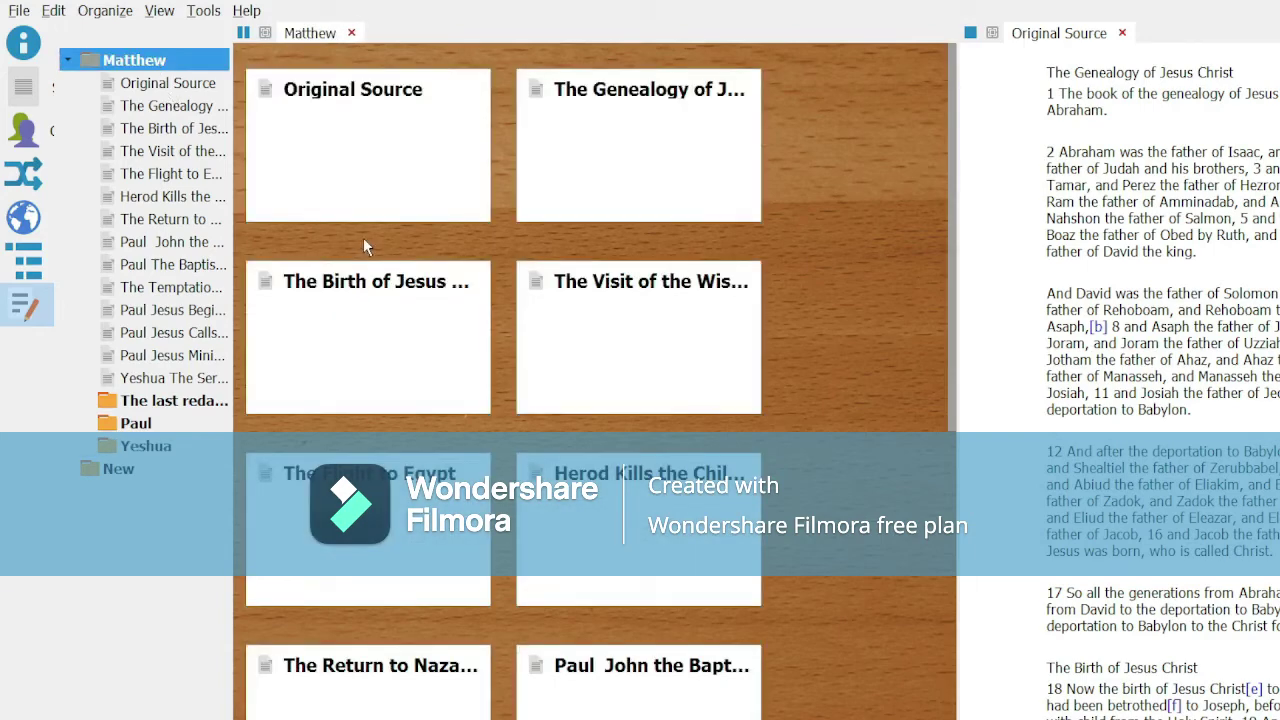
Move Genealogy, Birth, Wise, Flight, Herod, Return and Temptation scenes into The last redactor
left_click(642, 155)
left_click(387, 351, "ctrl")
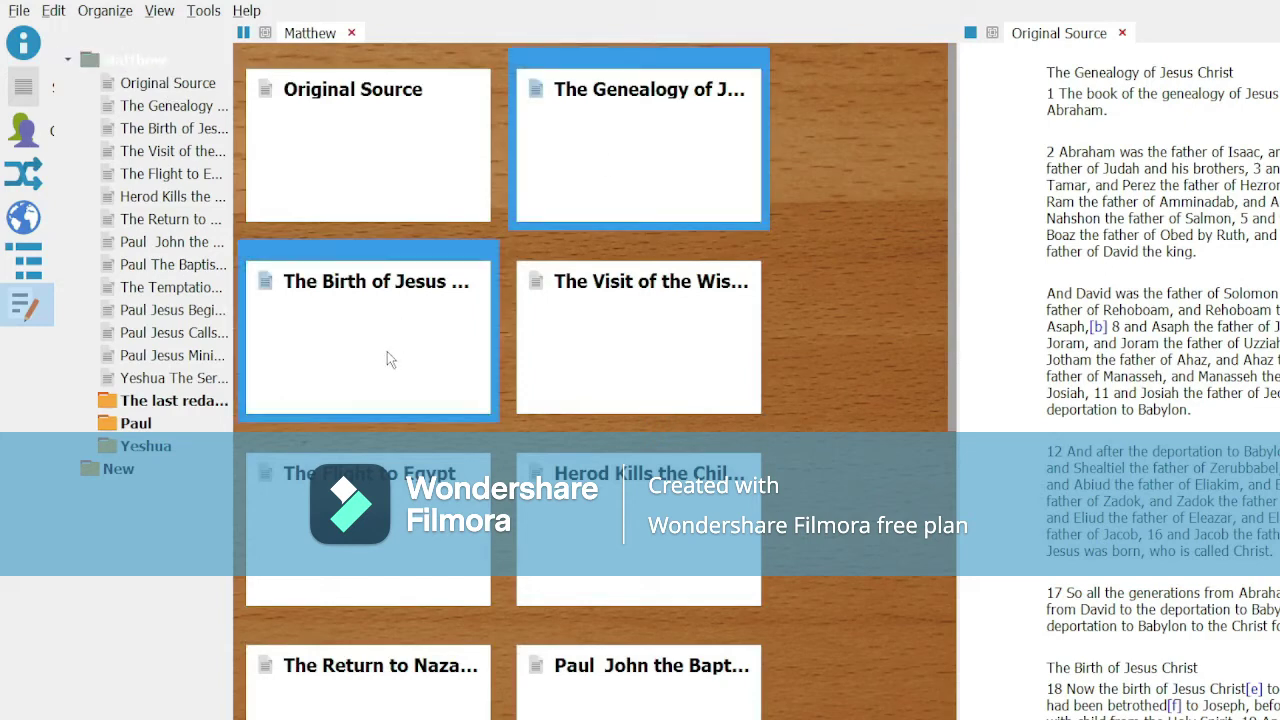
left_click(604, 368, "ctrl")
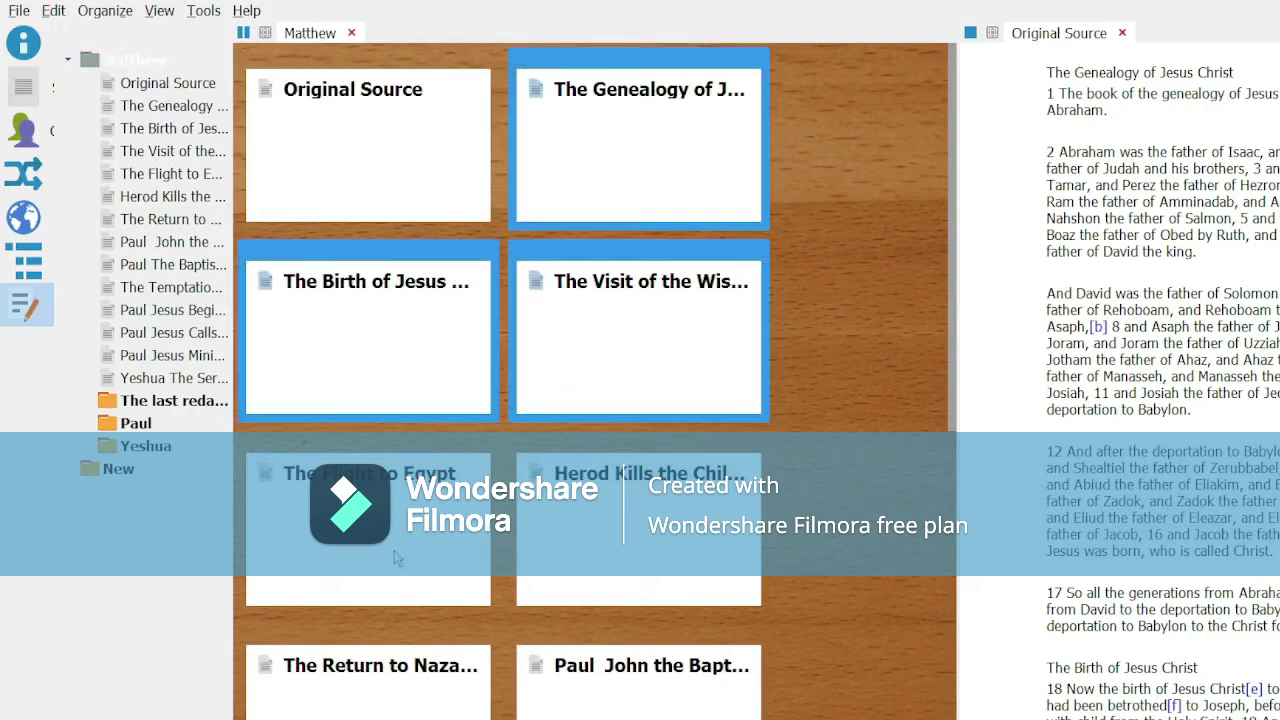
left_click(393, 551, "ctrl")
left_click(599, 549, "ctrl")
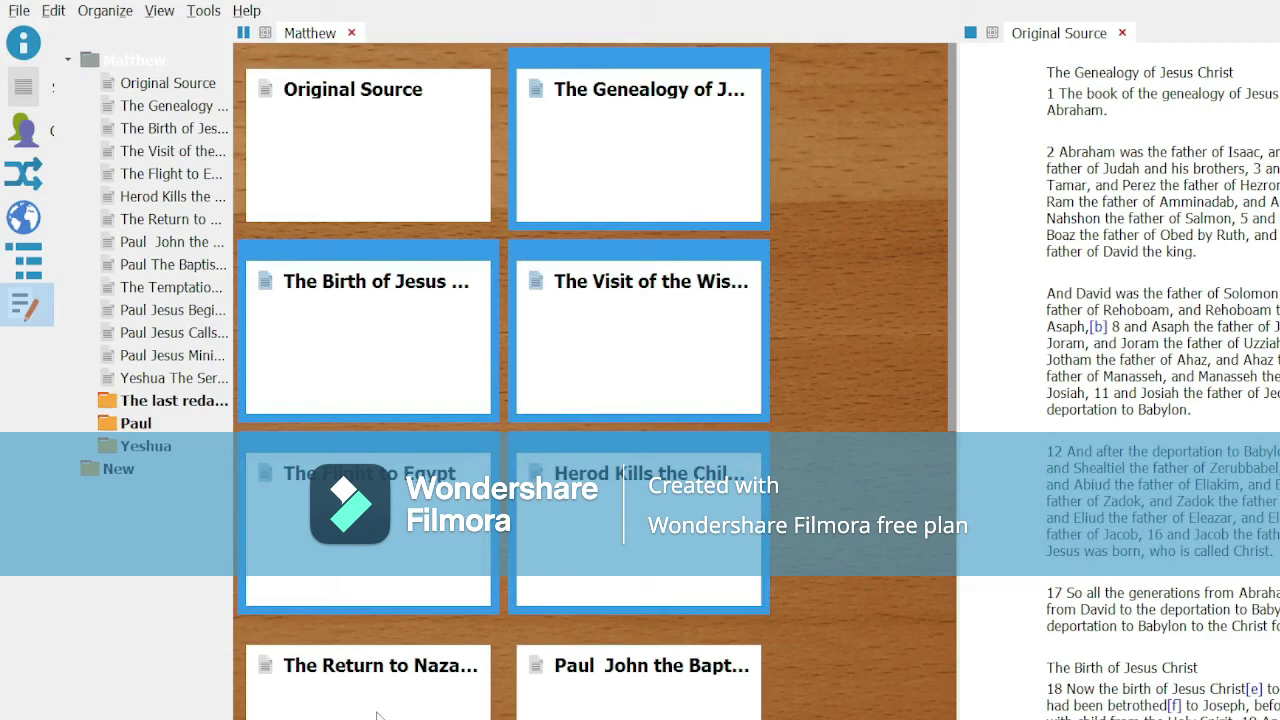
left_click(410, 680, "ctrl")
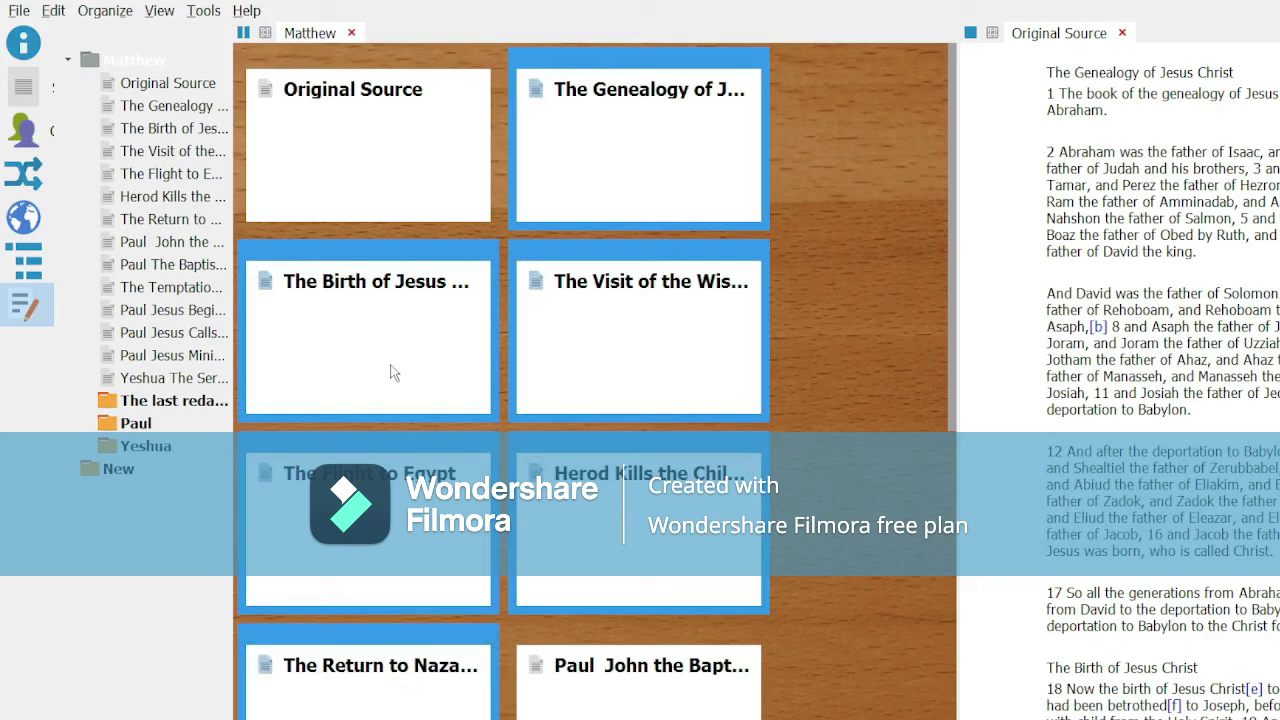
left_click_drag(402, 368, 174, 400)
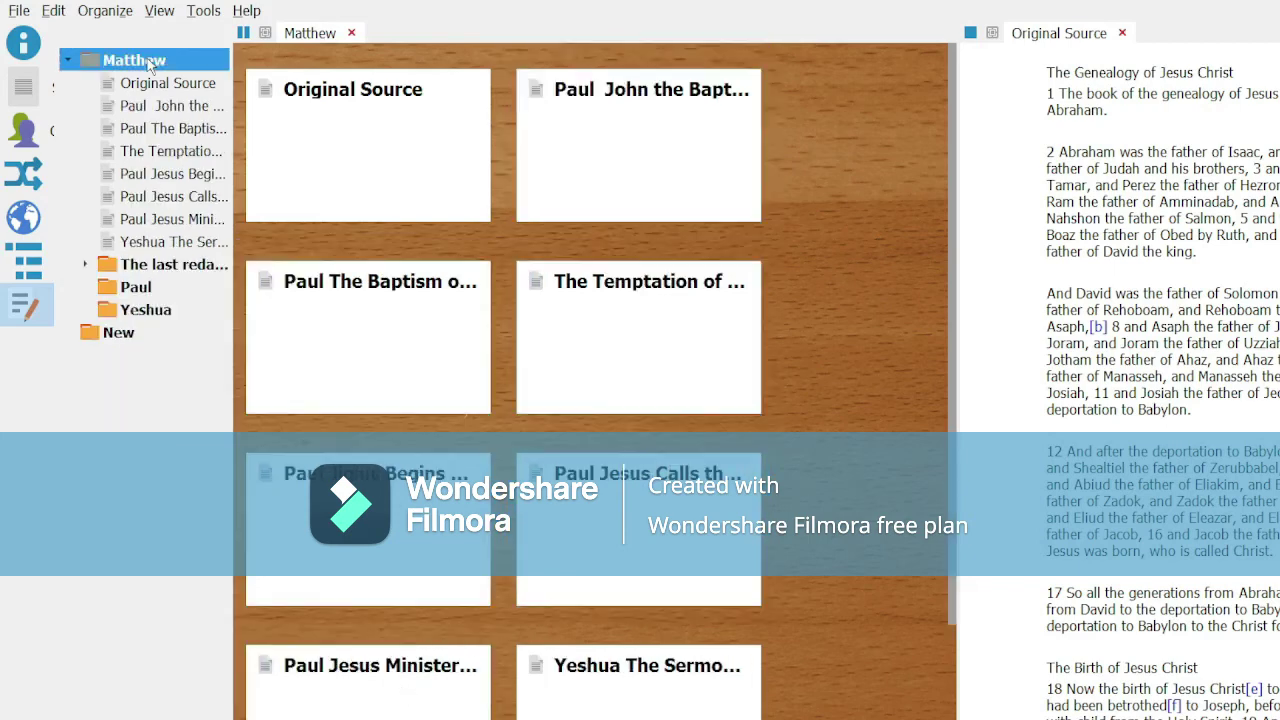
left_click(626, 353)
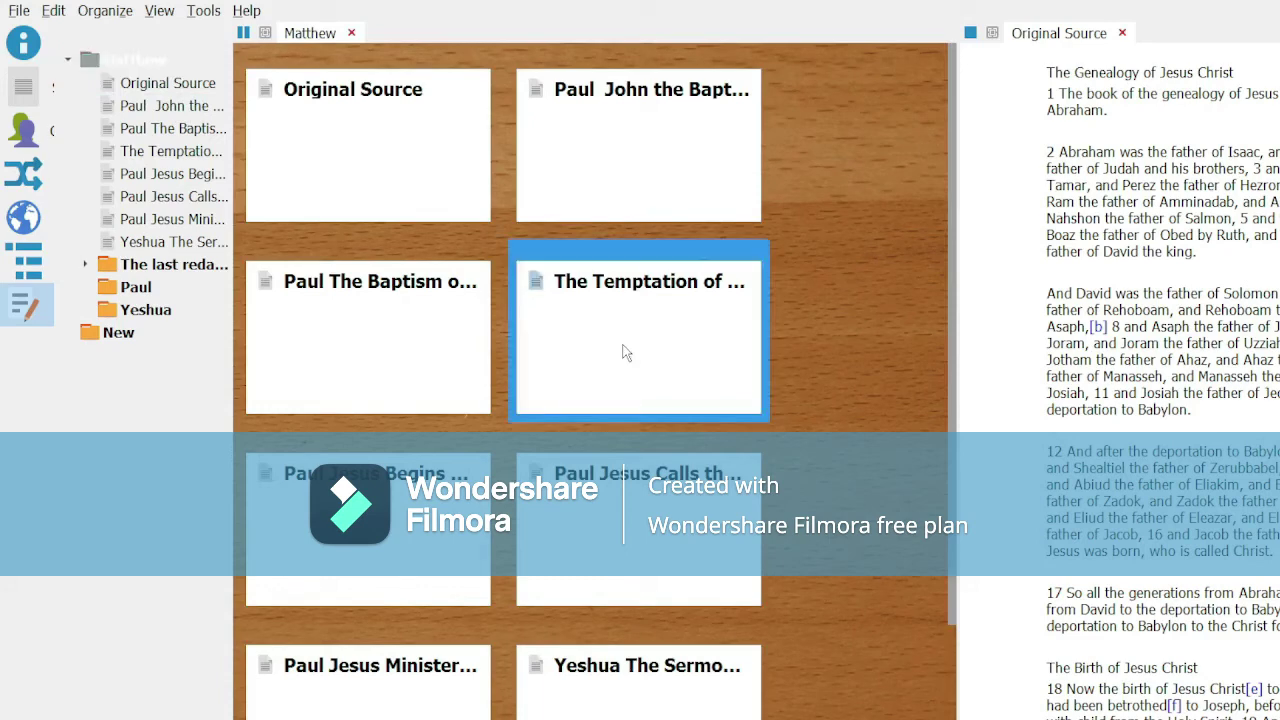
left_click_drag(626, 353, 229, 278)
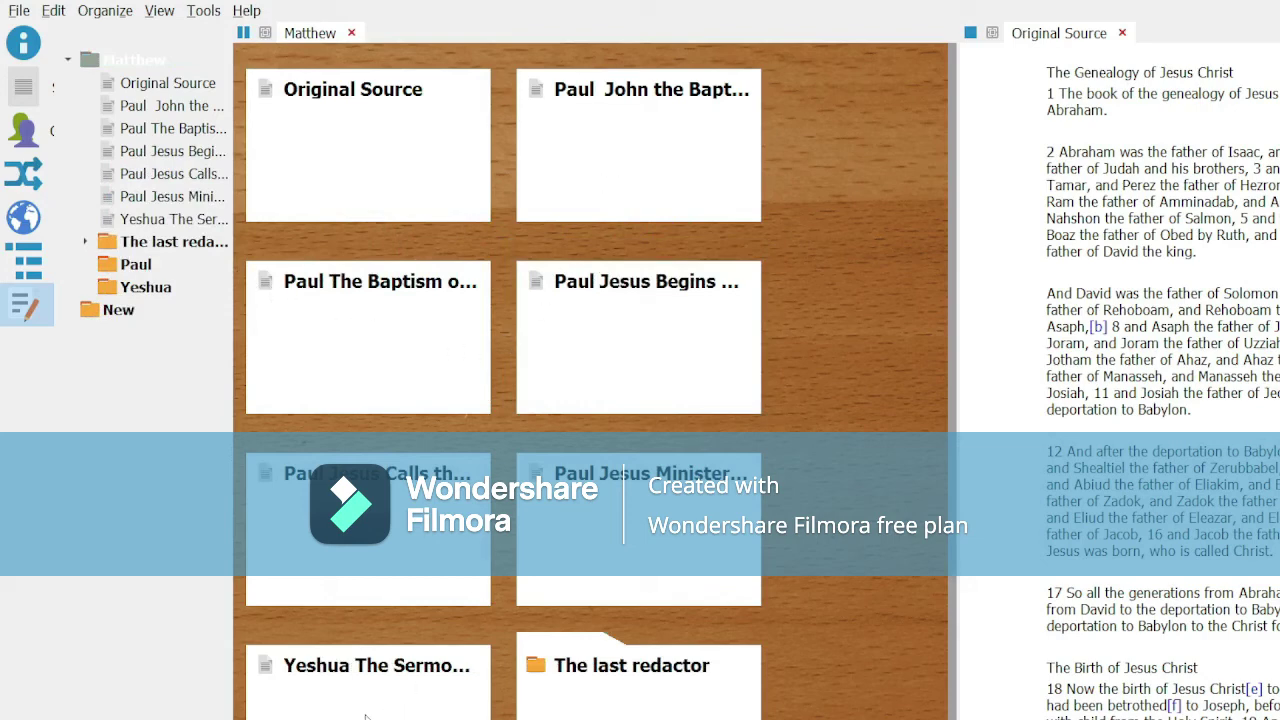
File the sermon scene into Yeshua and the five Paul scenes into Paul
left_click_drag(366, 717, 157, 290)
left_click(613, 170)
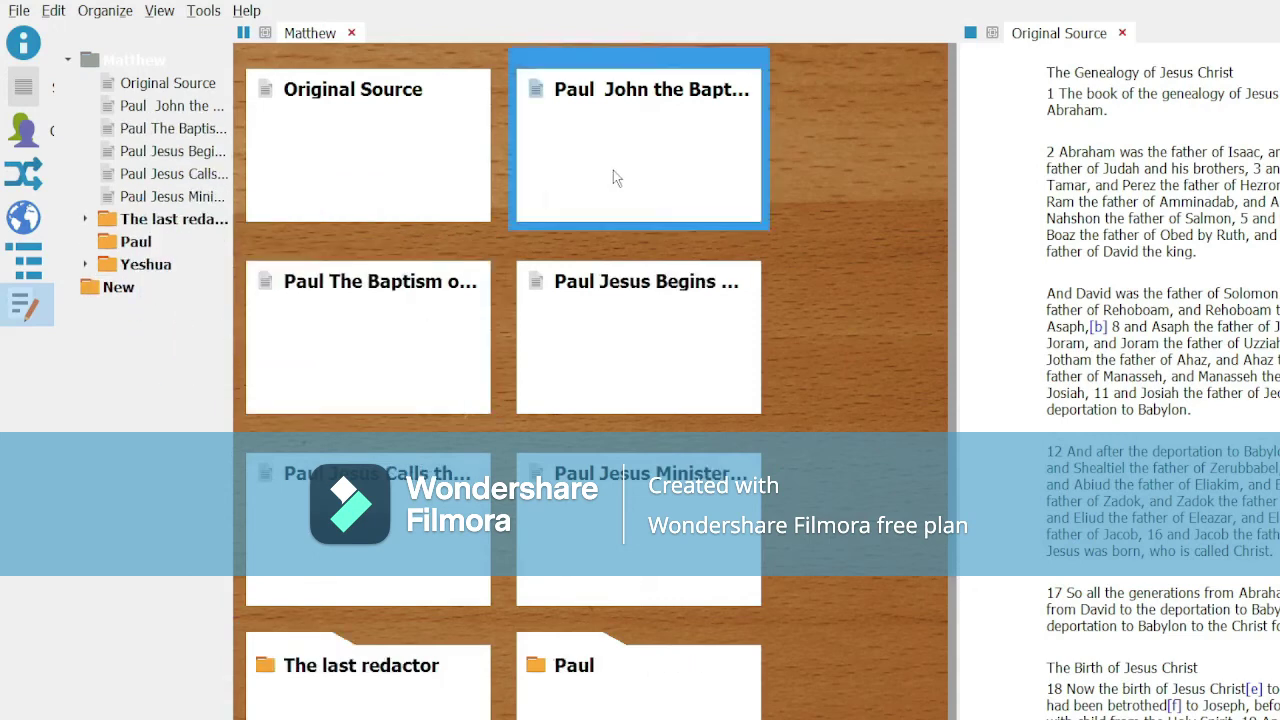
left_click(408, 351, "ctrl")
left_click(488, 534, "ctrl")
left_click(582, 538, "ctrl")
left_click(618, 342, "ctrl")
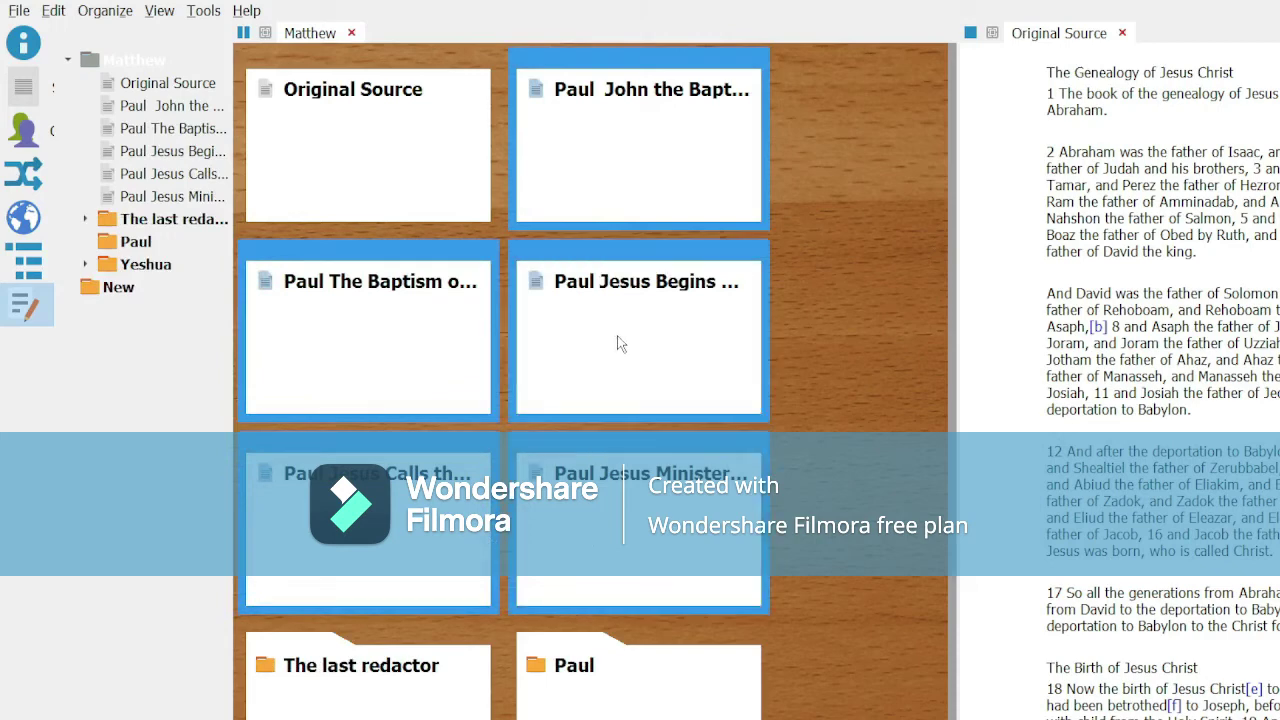
left_click_drag(366, 354, 214, 245)
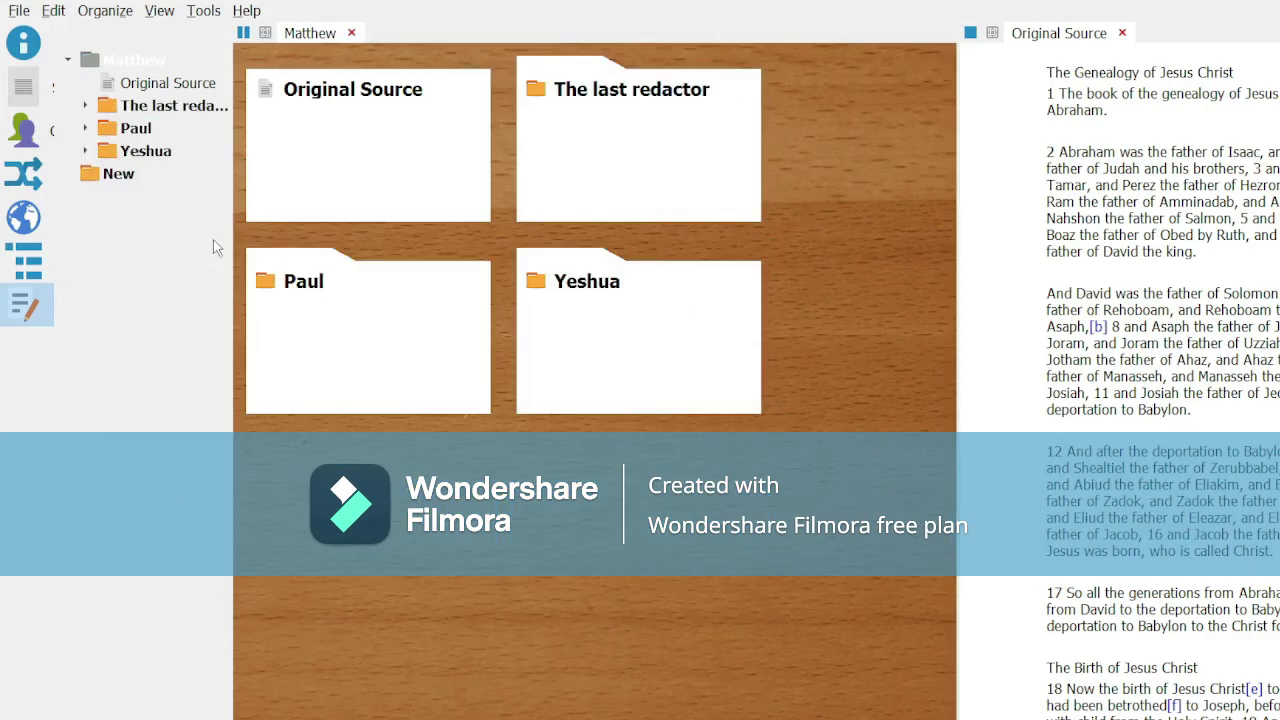
Merge the seven scenes in The last redactor into one document
left_click(155, 106)
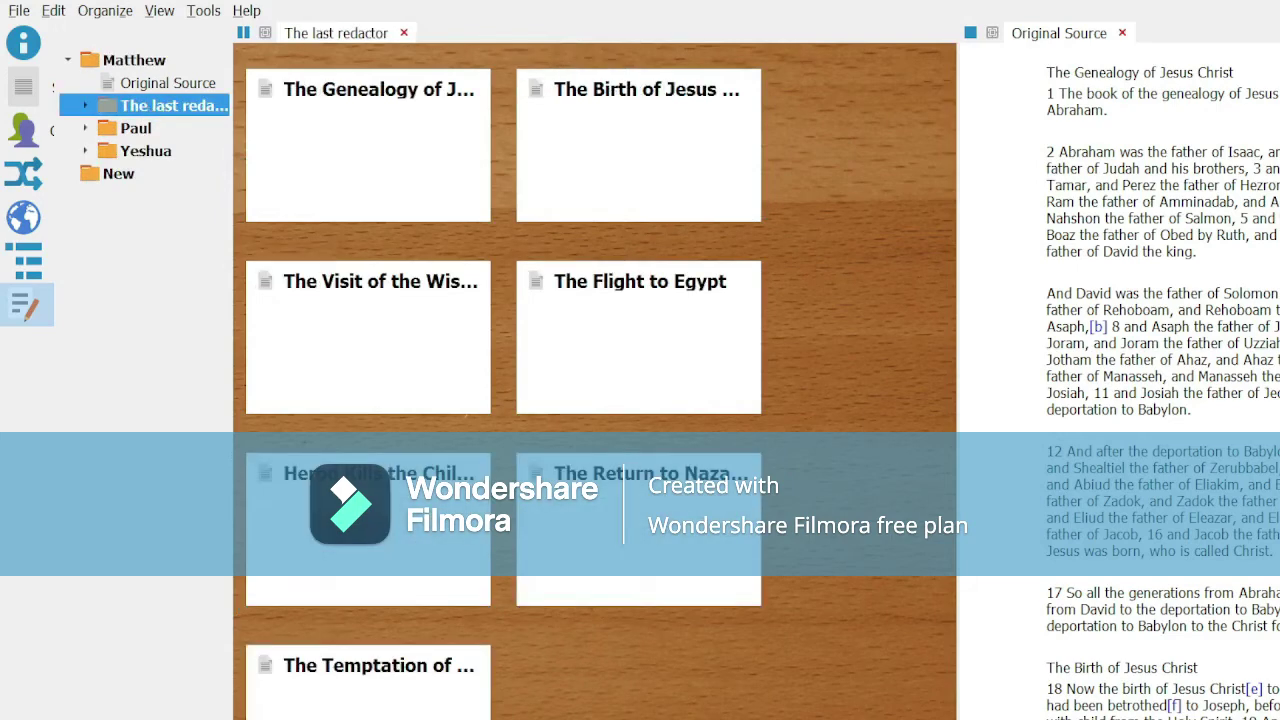
left_click(440, 685, "shift")
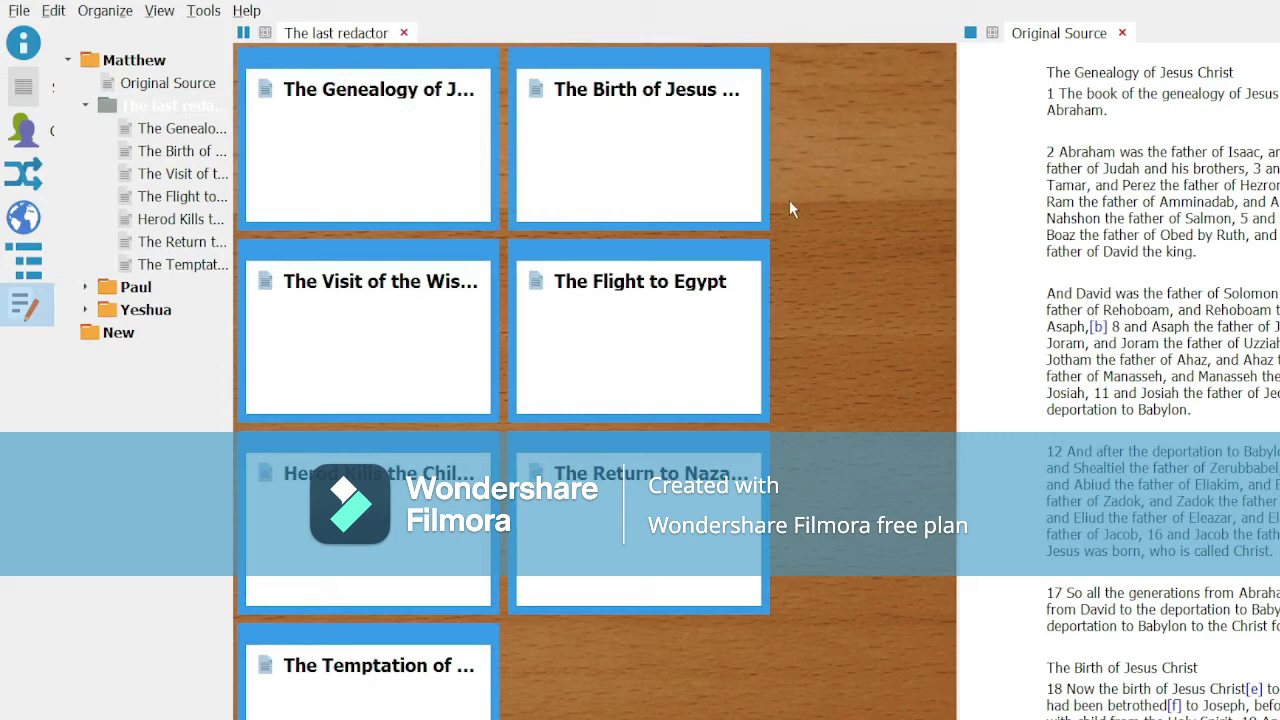
left_click(110, 16)
left_click(145, 95)
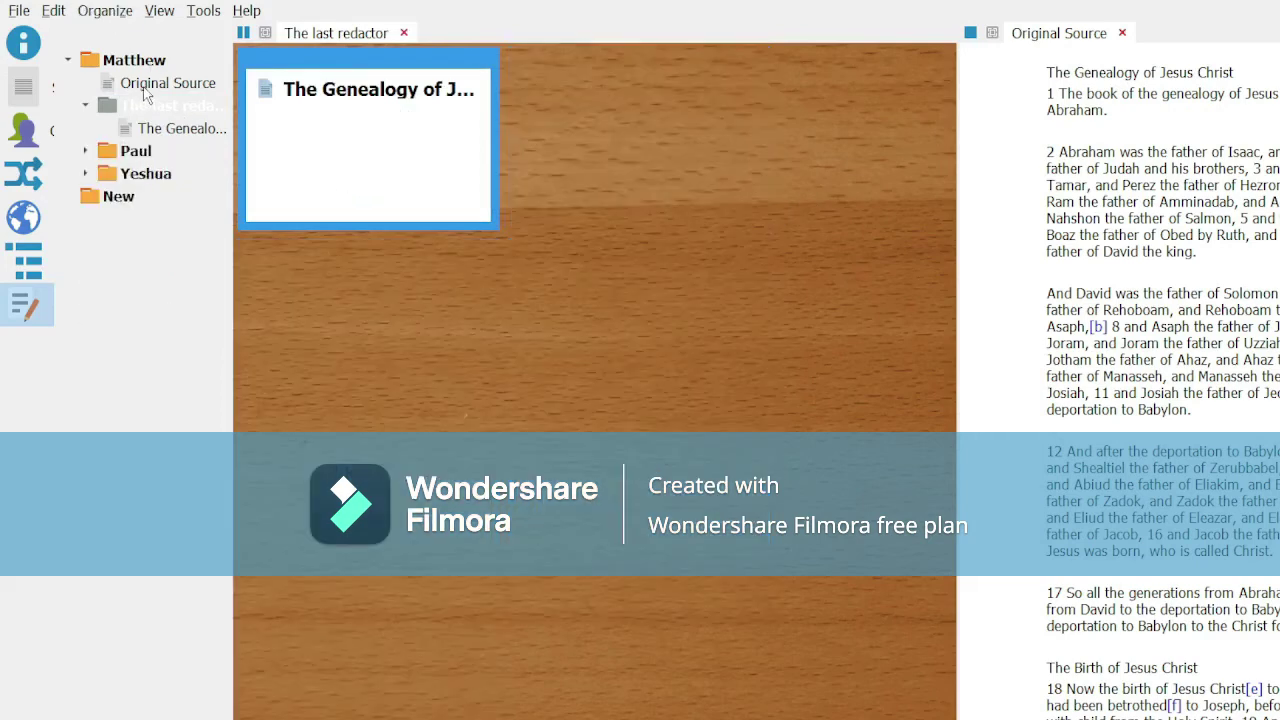
Merge the five Paul scenes into one document
left_click(136, 150)
left_click(380, 148)
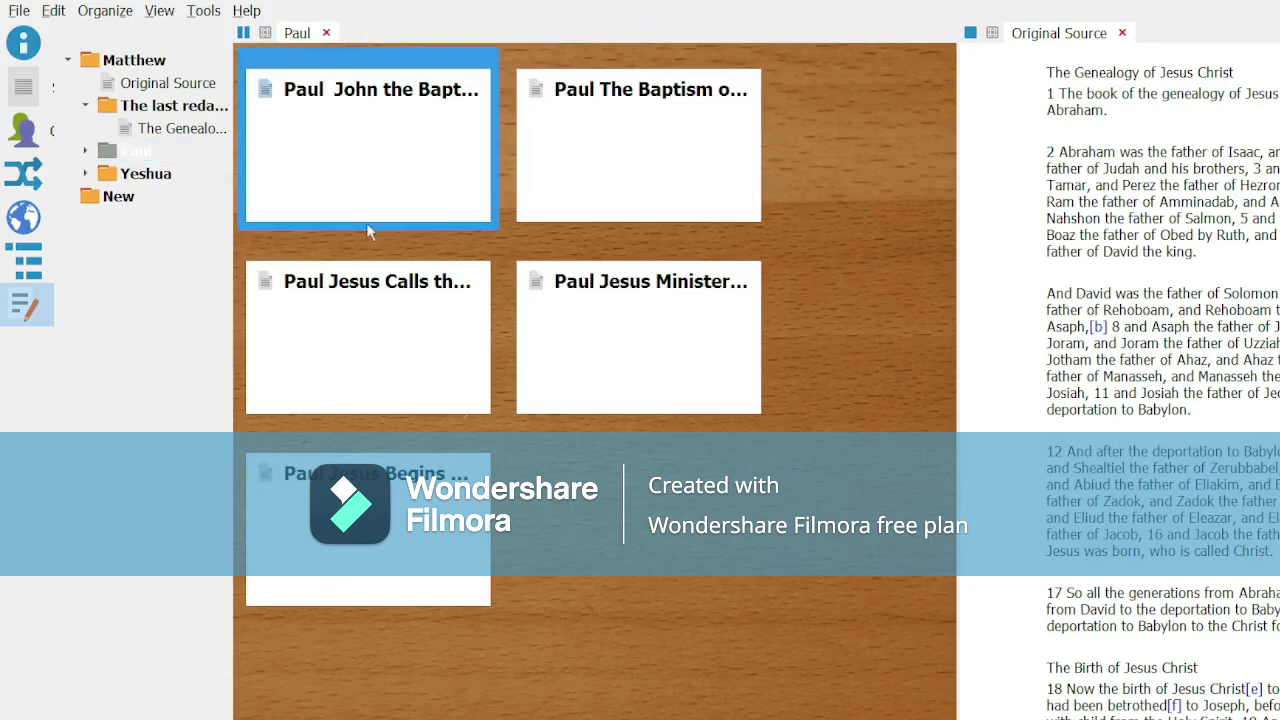
left_click(403, 568, "shift")
left_click(110, 12)
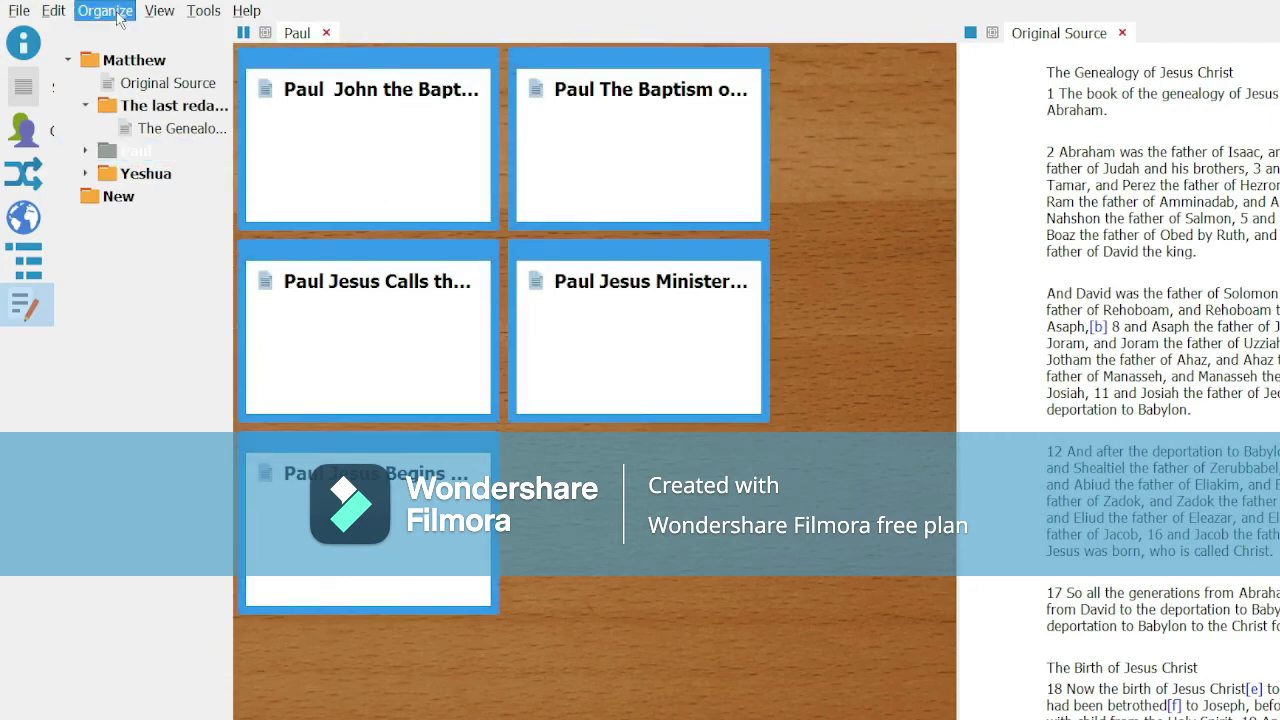
left_click(121, 82)
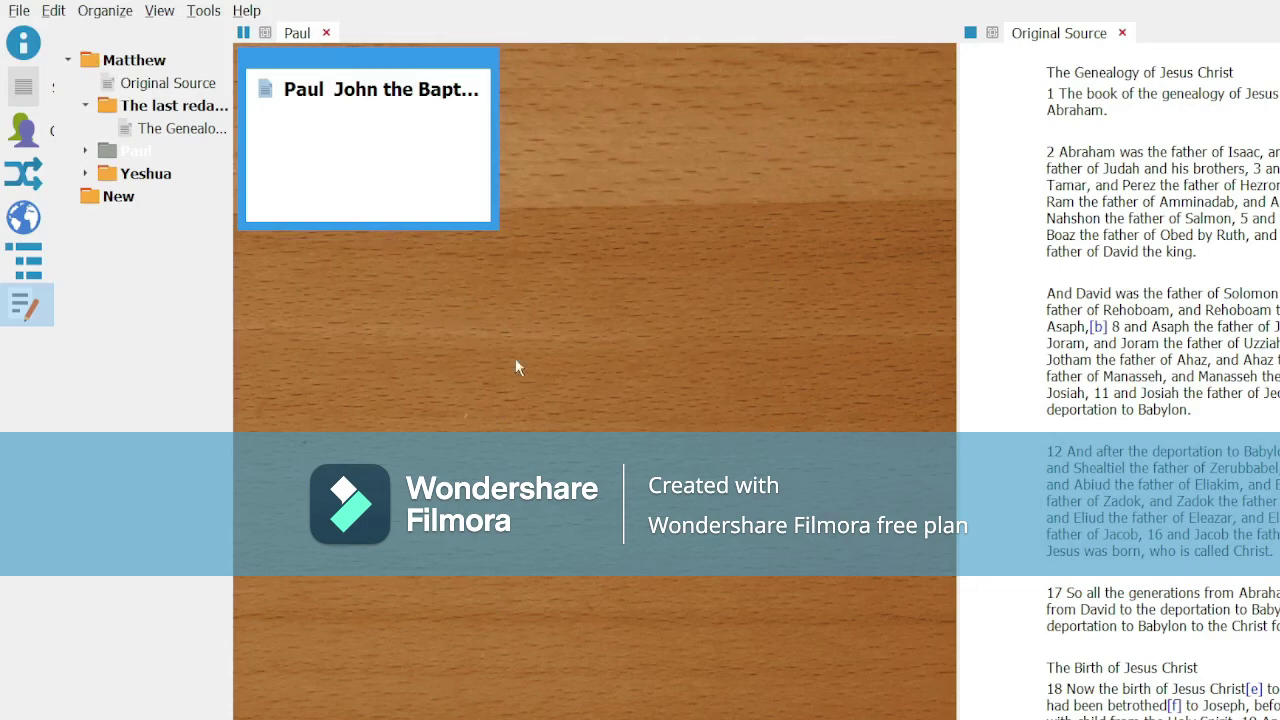
Expand the Paul folder and view its merged document's text
left_click(86, 150)
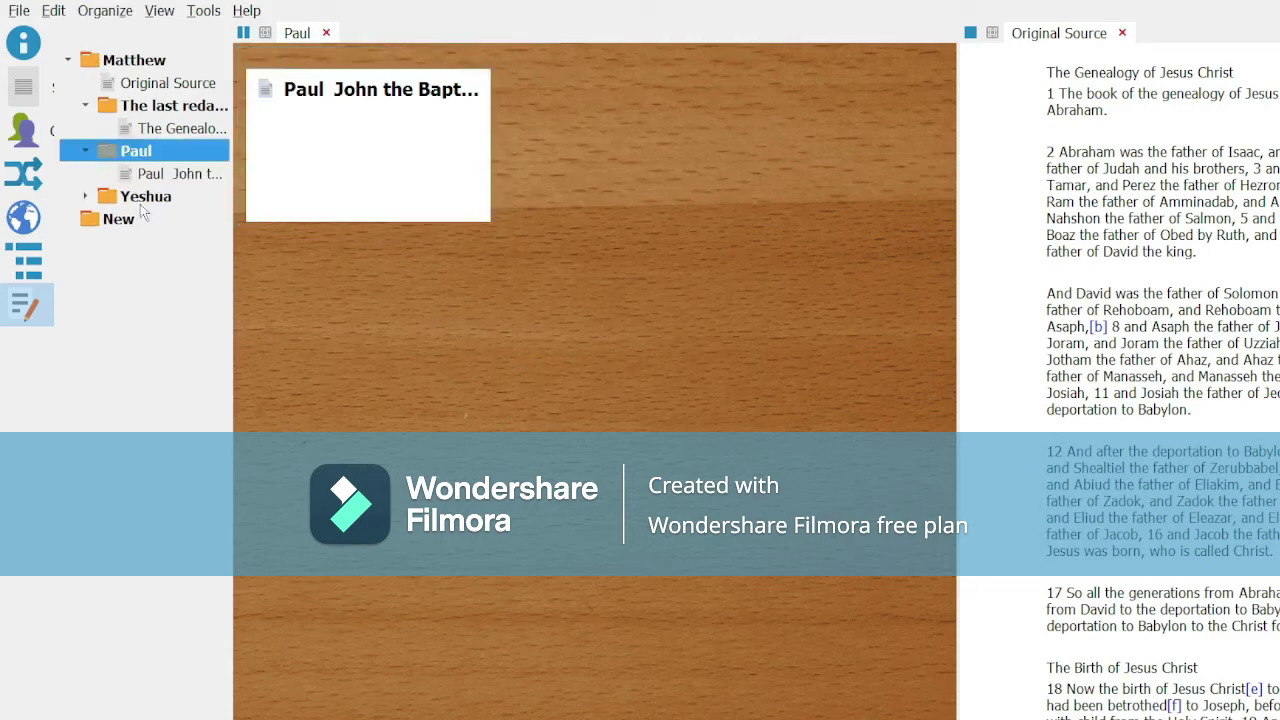
left_click(192, 180)
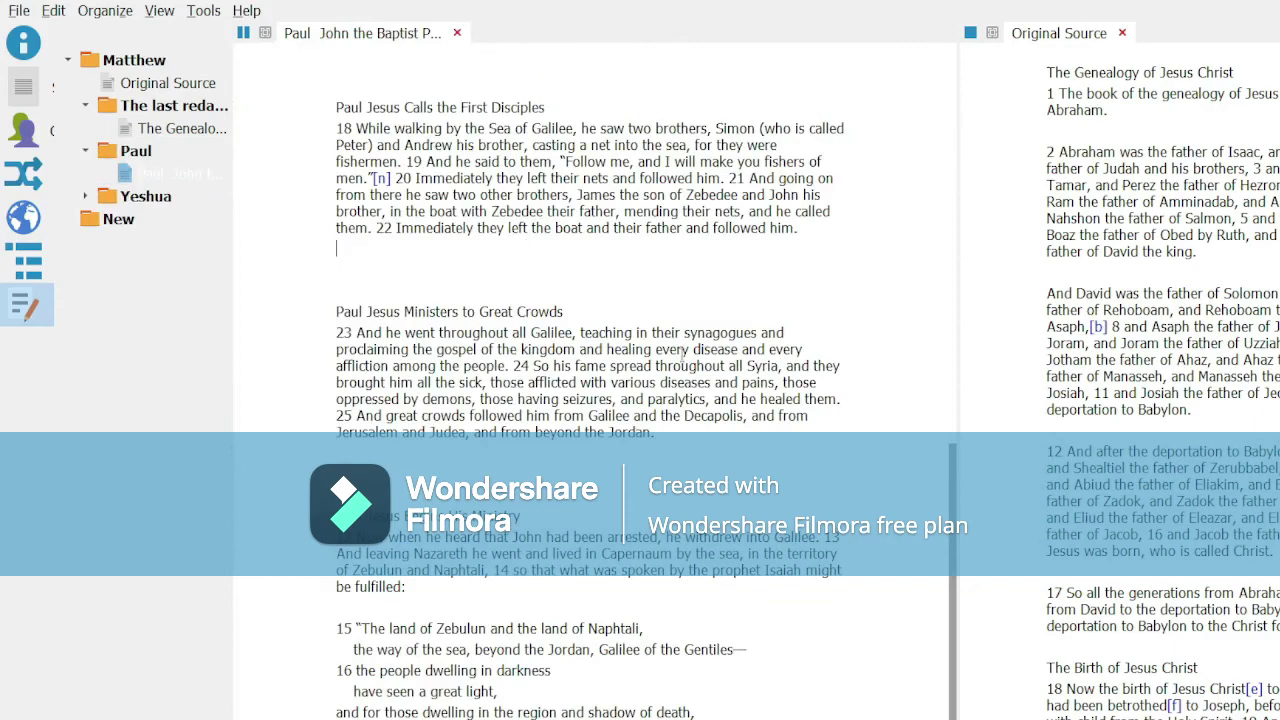
left_click_drag(950, 590, 937, 157)
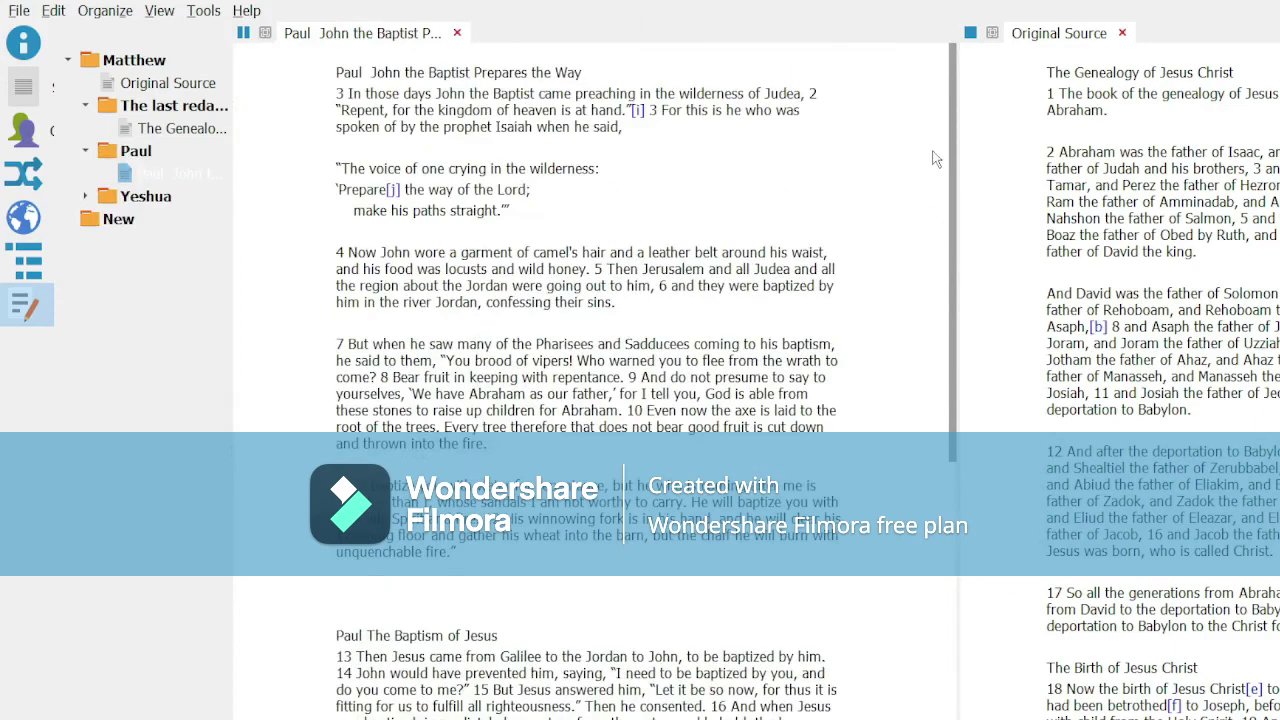
Expand Yeshua and read through its Sermon on the Mount text
left_click(136, 199)
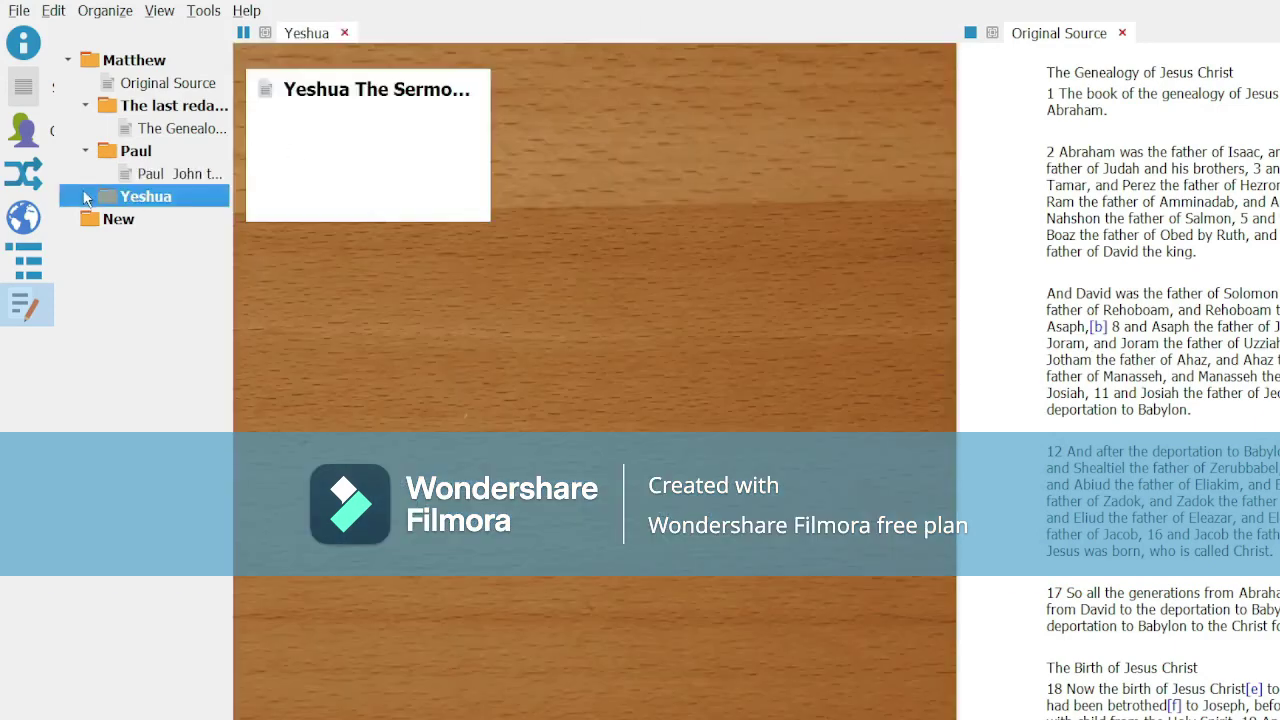
left_click(86, 197)
left_click(160, 220)
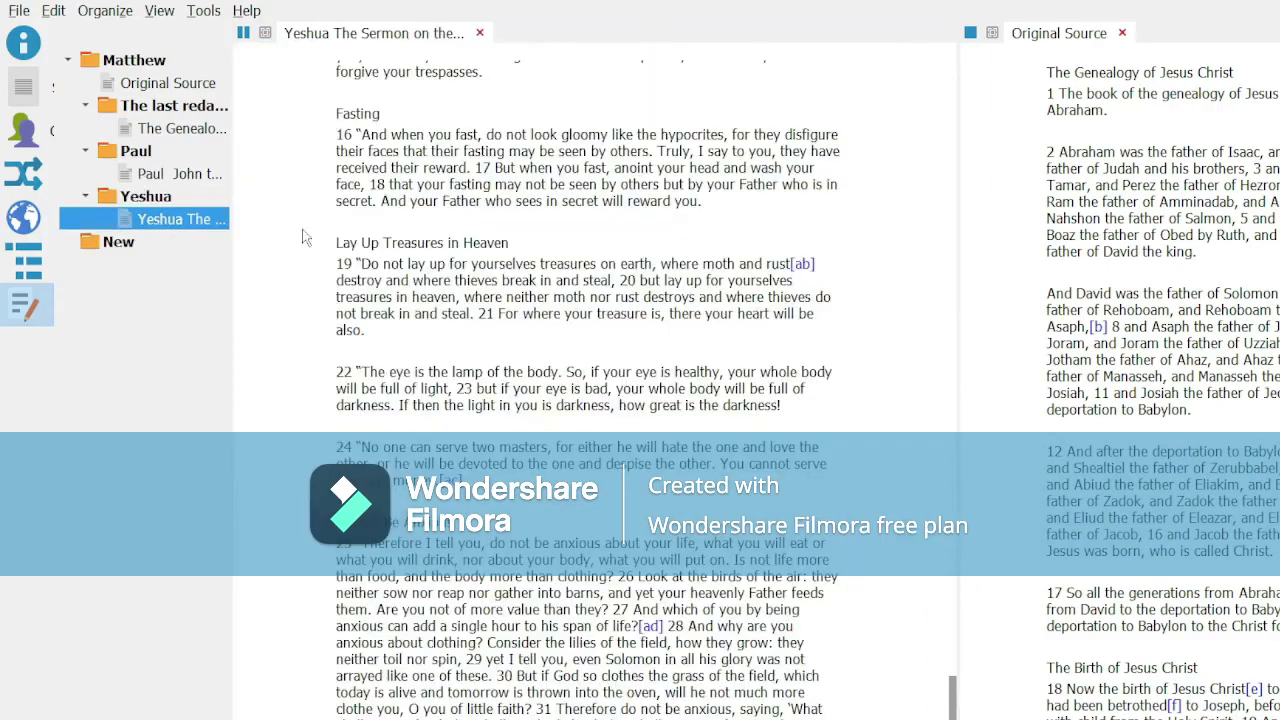
left_click_drag(950, 710, 930, 85)
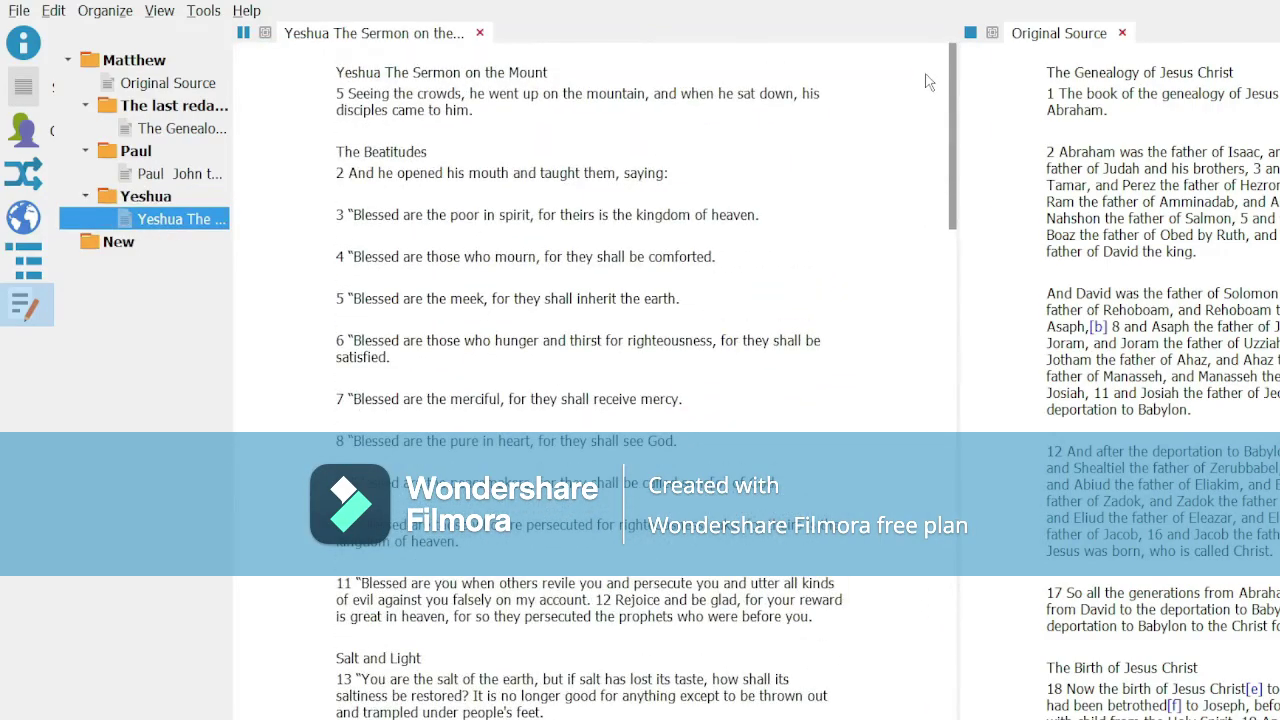
left_click(709, 172)
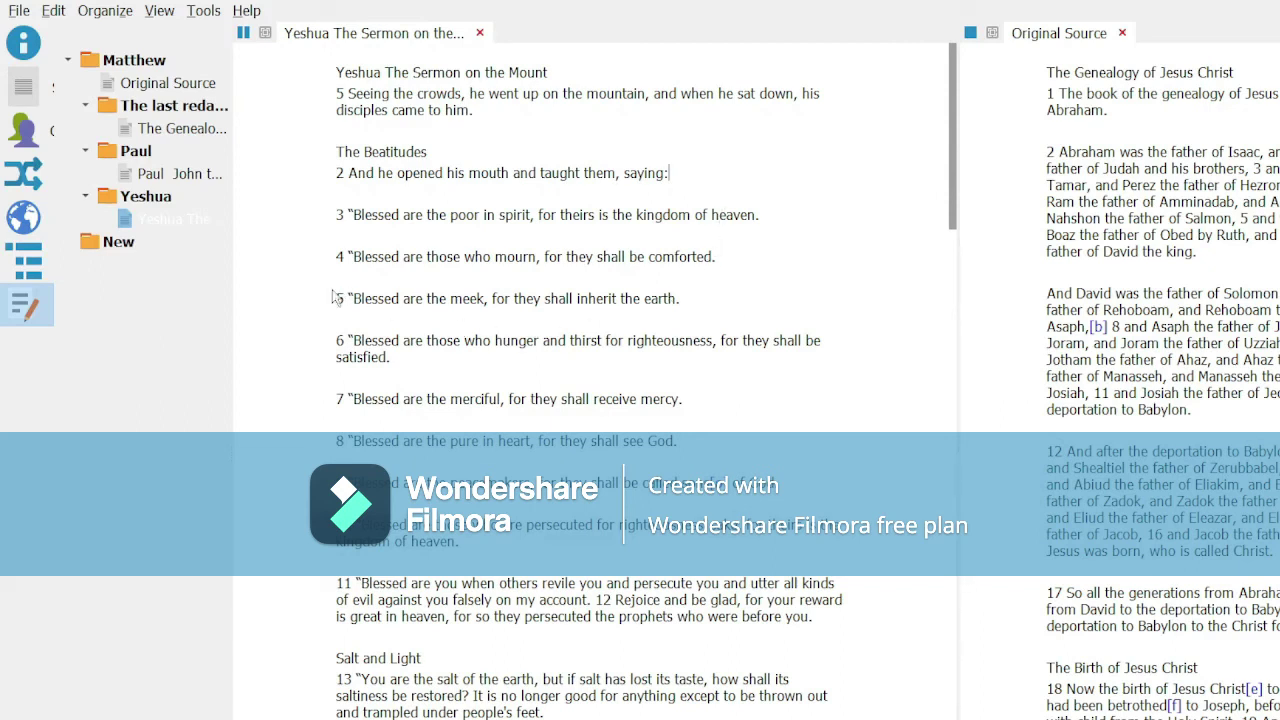